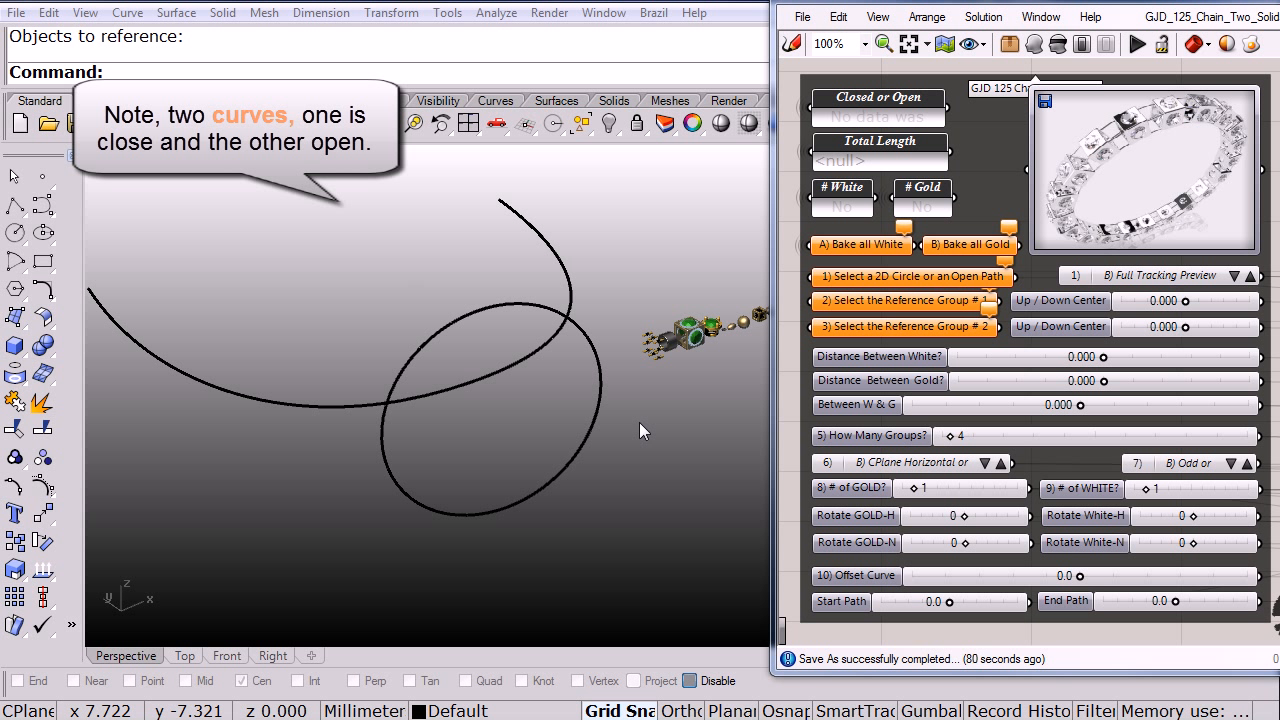
# Step: Hide the closed circular curve so that only the open curve remains as a path
pyautogui.click(174, 360)
pyautogui.middleClick(174, 360)
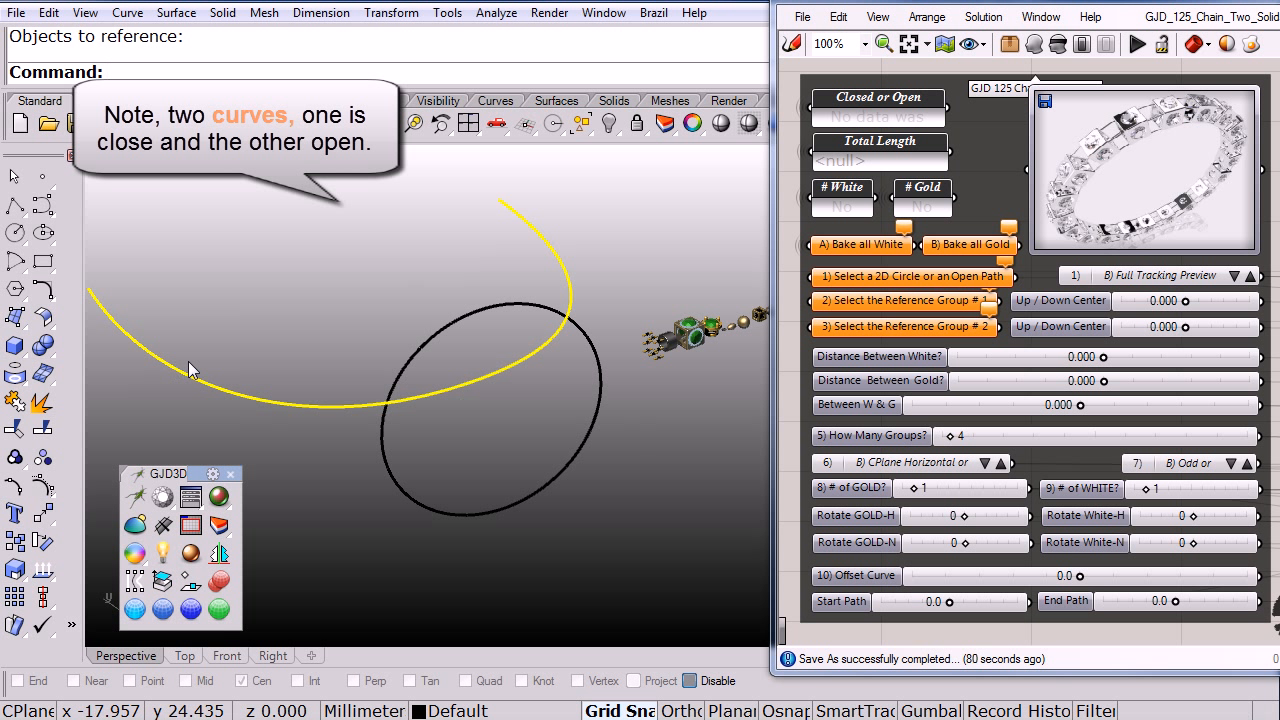
pyautogui.click(453, 327)
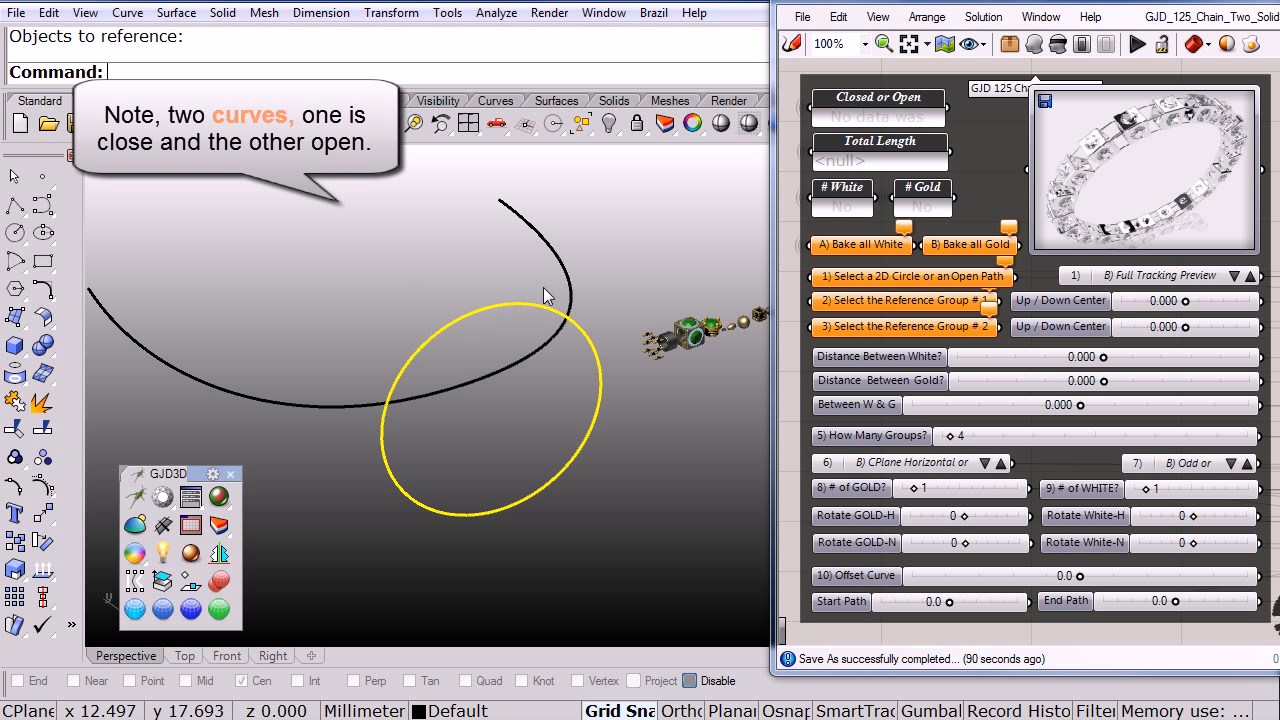
pyautogui.click(588, 233)
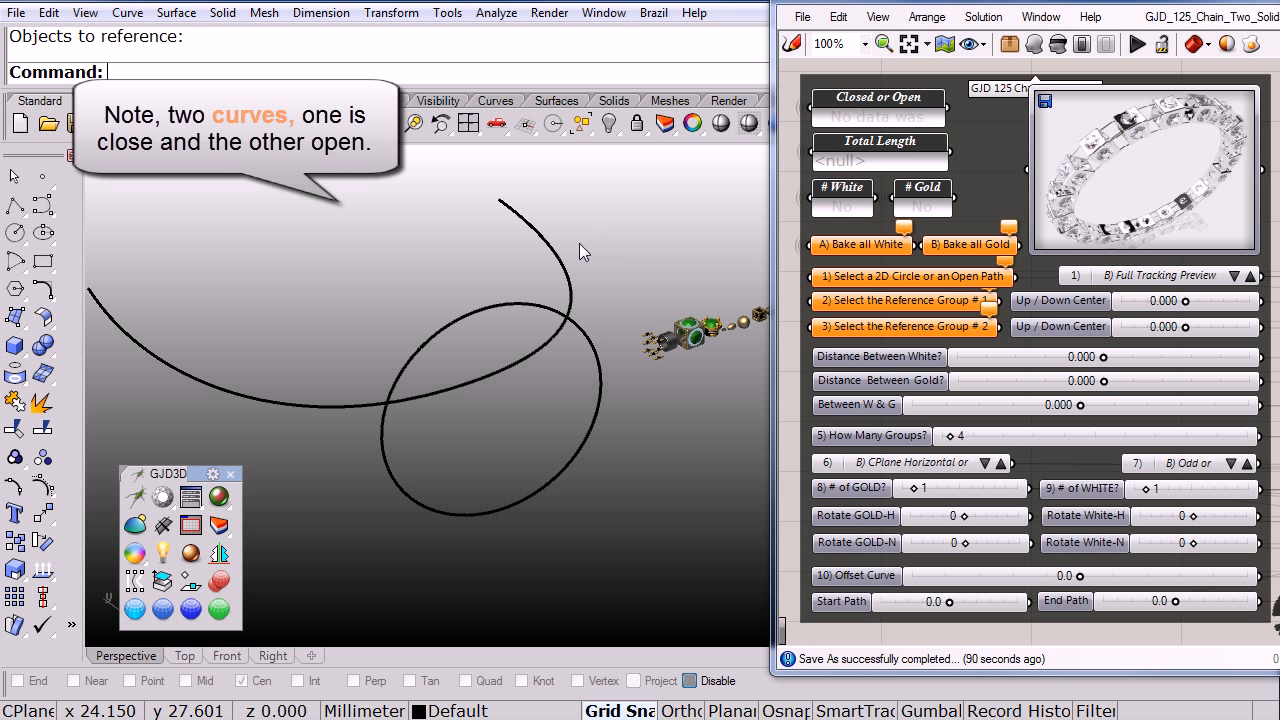
pyautogui.click(505, 305)
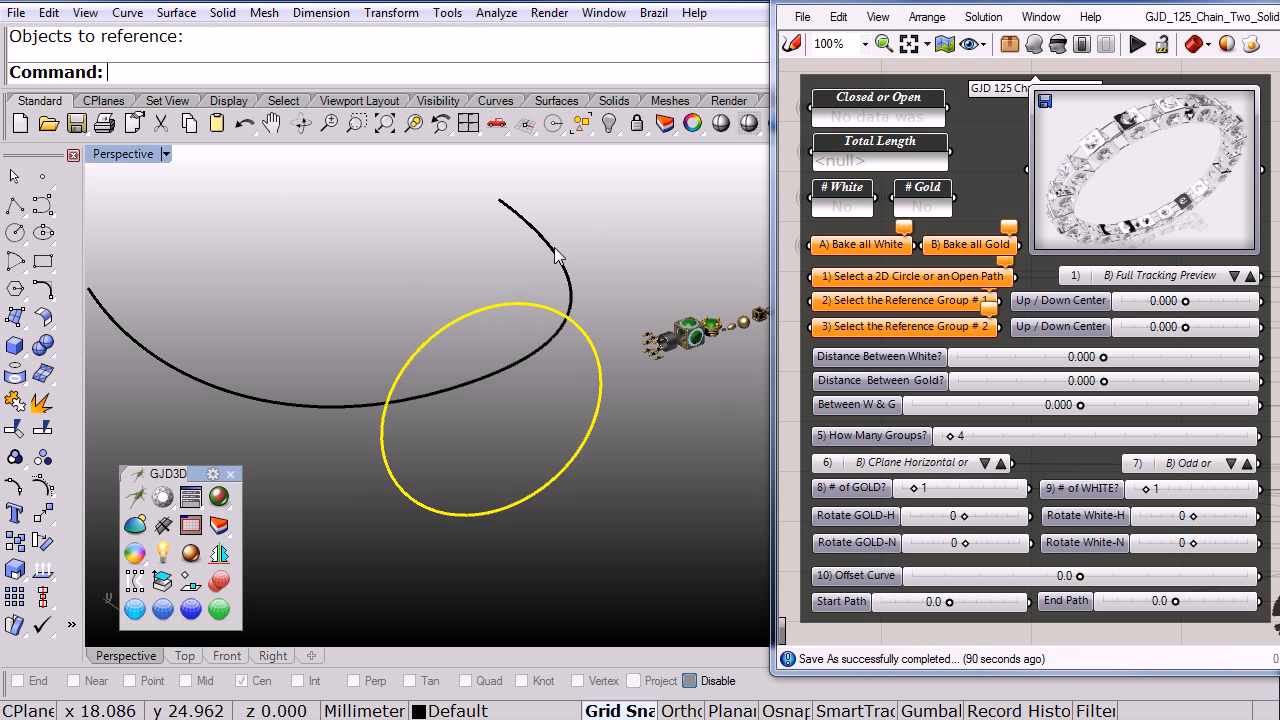
pyautogui.click(609, 123)
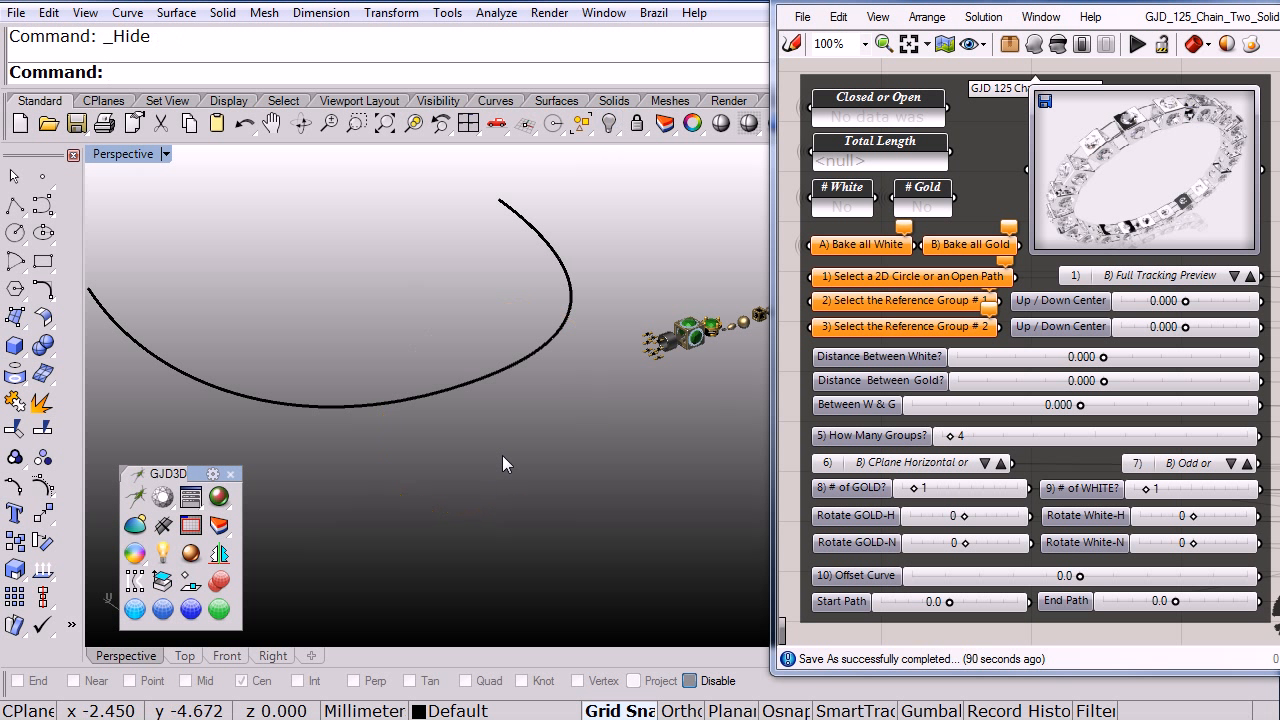
# Step: Assign the open curve as the path for the "Select a 2D Circle or an Open Path" input
pyautogui.click(179, 369)
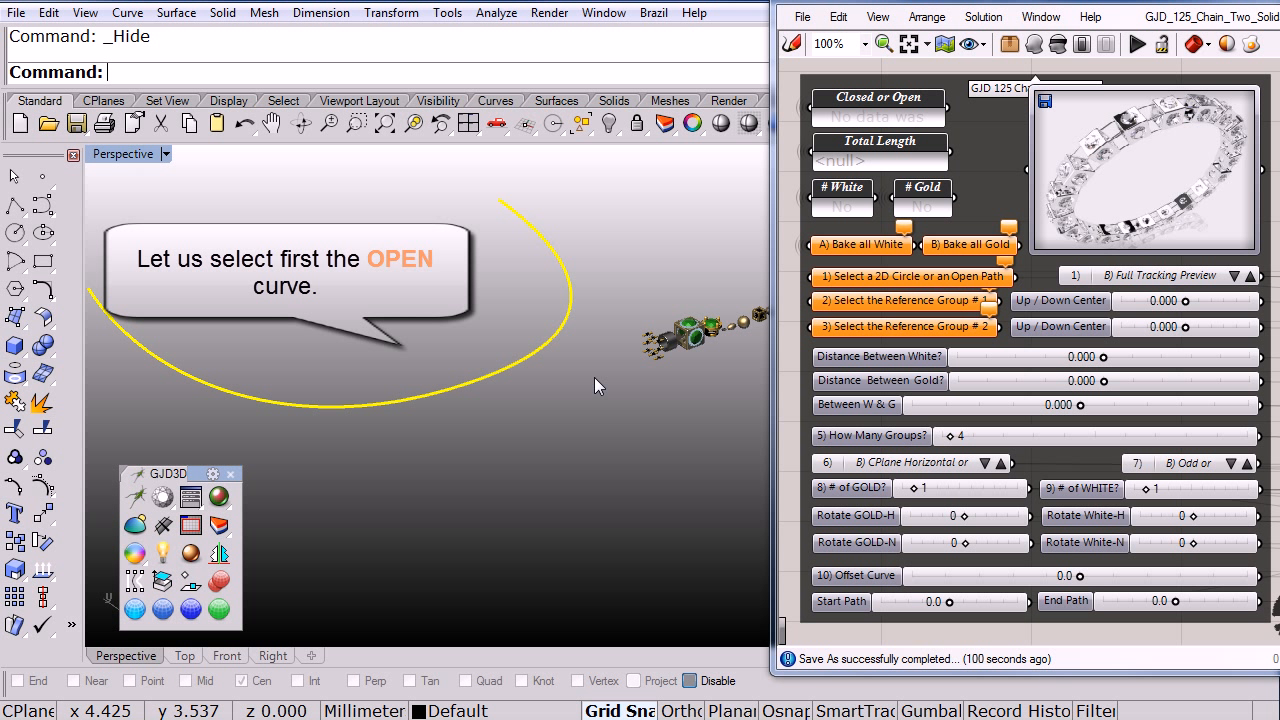
pyautogui.rightClick(853, 277)
pyautogui.click(918, 603)
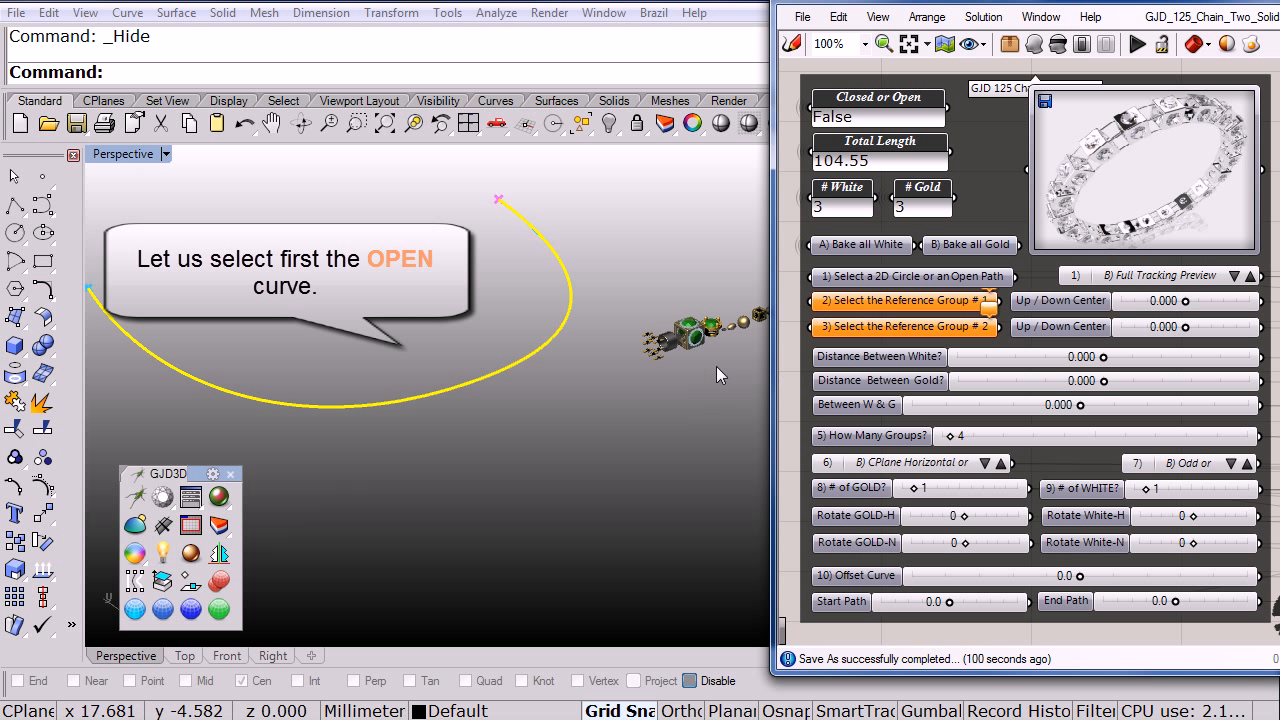
# Step: Examine the jewelry items beside the curve, including the gold sphere, the cage with its pin, the gem cube and the prong setting
pyautogui.keyDown('shift'); pyautogui.moveTo(682, 384); pyautogui.dragTo(395, 460, button='right'); pyautogui.keyUp('shift')
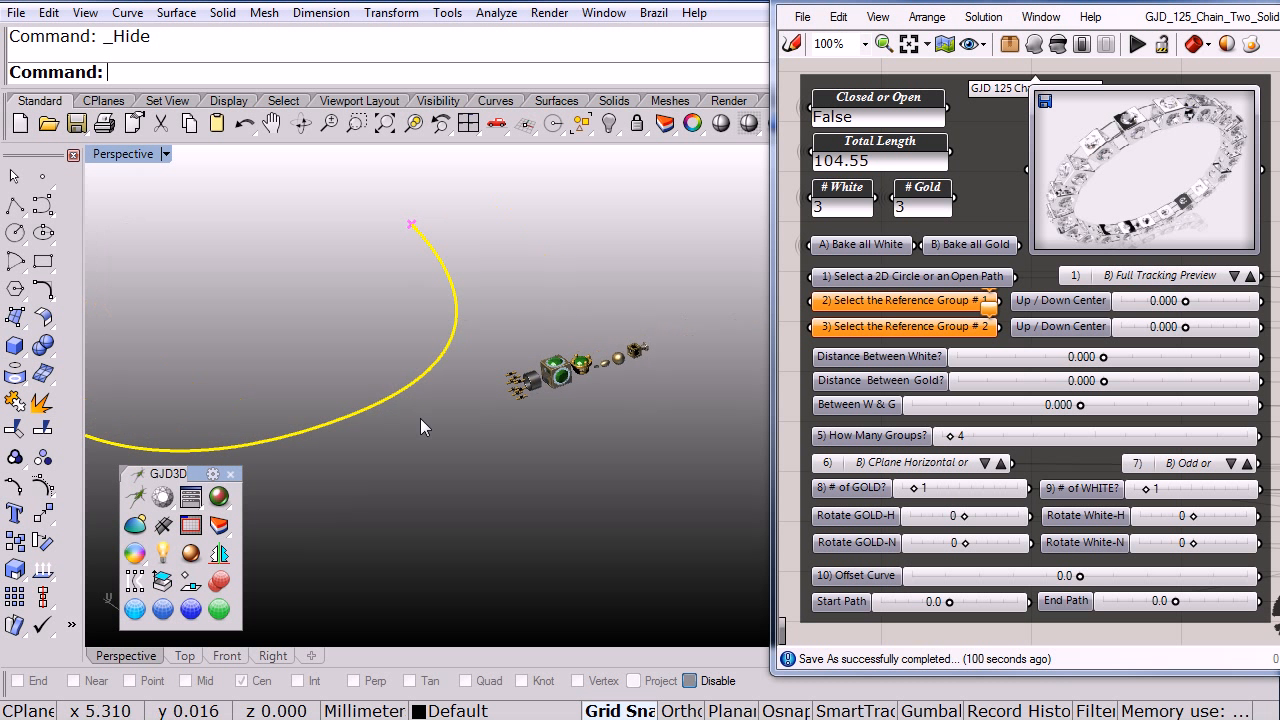
pyautogui.click(338, 122)
pyautogui.moveTo(490, 308); pyautogui.dragTo(670, 416)
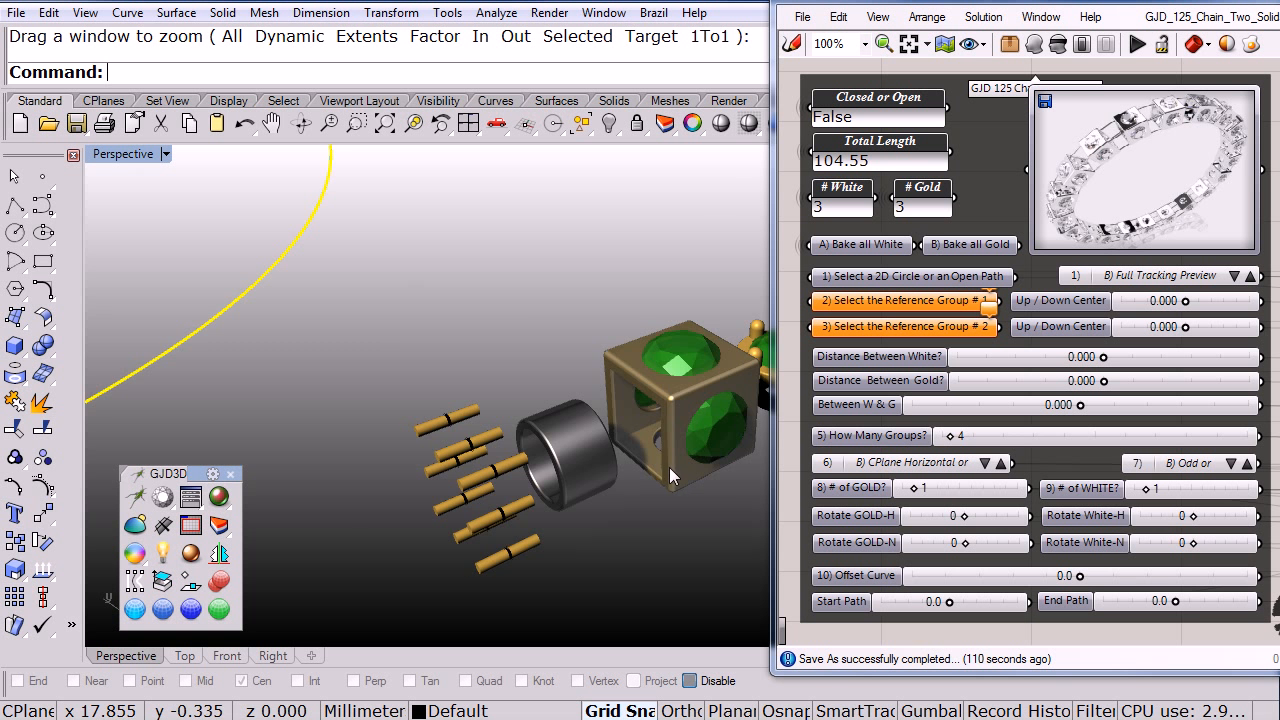
pyautogui.keyDown('shift'); pyautogui.moveTo(669, 467); pyautogui.dragTo(391, 441, button='right'); pyautogui.keyUp('shift')
pyautogui.click(466, 473)
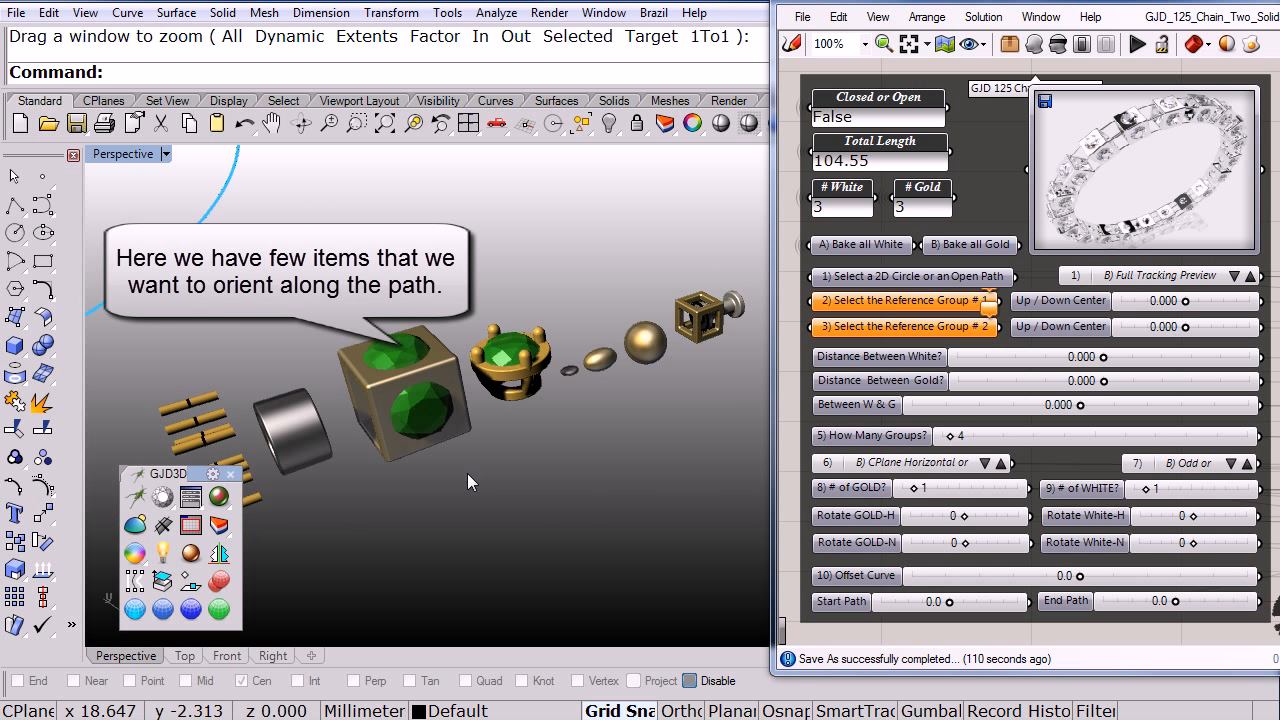
pyautogui.moveTo(467, 473)
pyautogui.mouseDown(button='right')
pyautogui.moveTo(586, 371)
pyautogui.moveTo(492, 410)
pyautogui.moveTo(472, 474)
pyautogui.mouseUp(button='right')
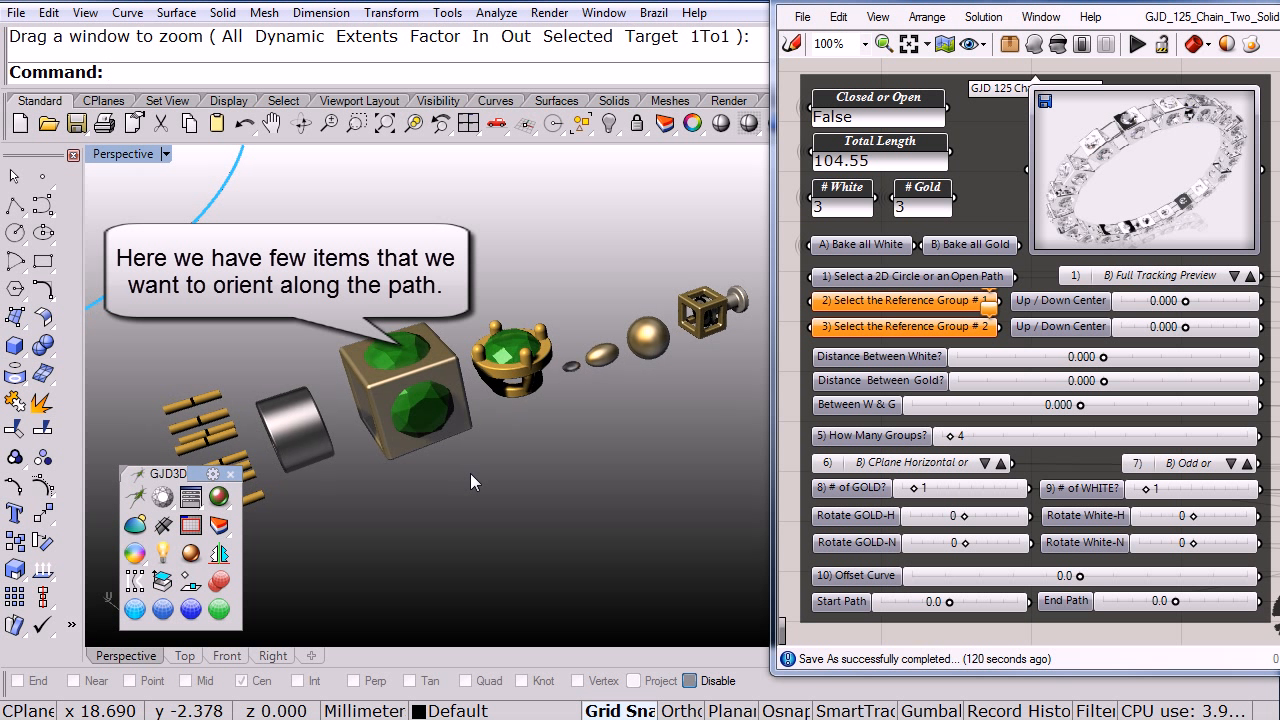
pyautogui.click(647, 336)
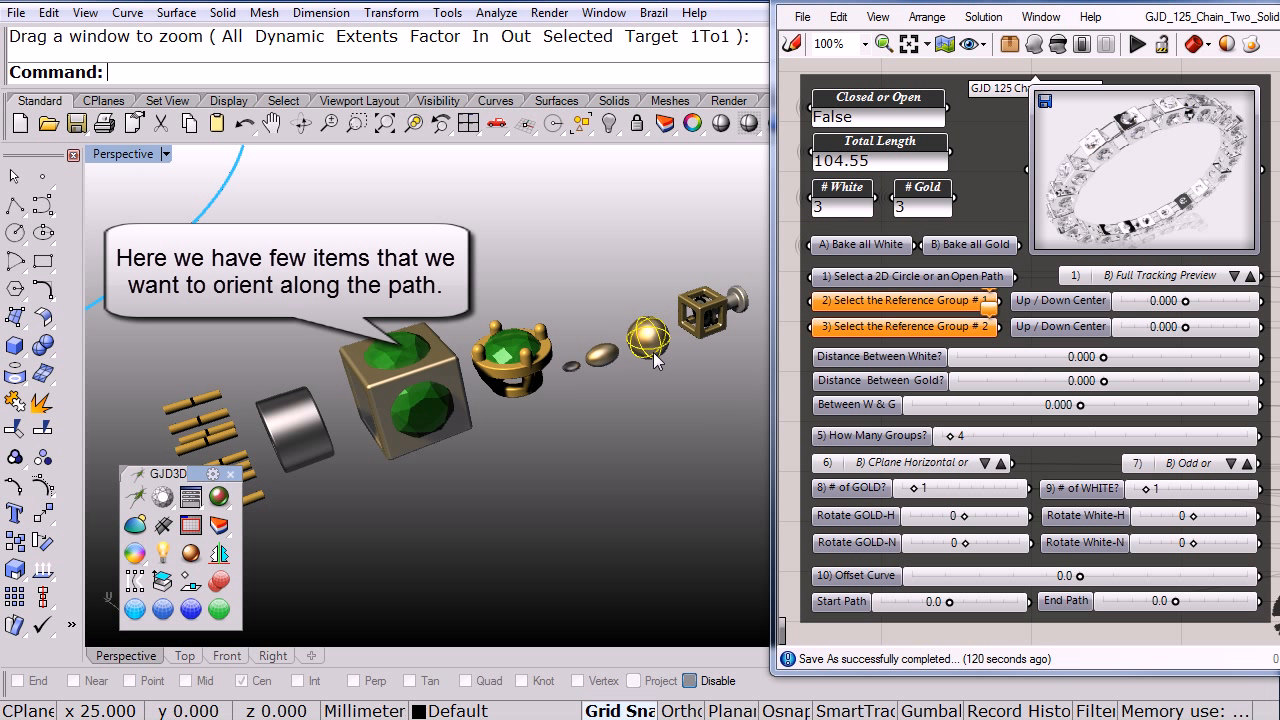
pyautogui.click(738, 303)
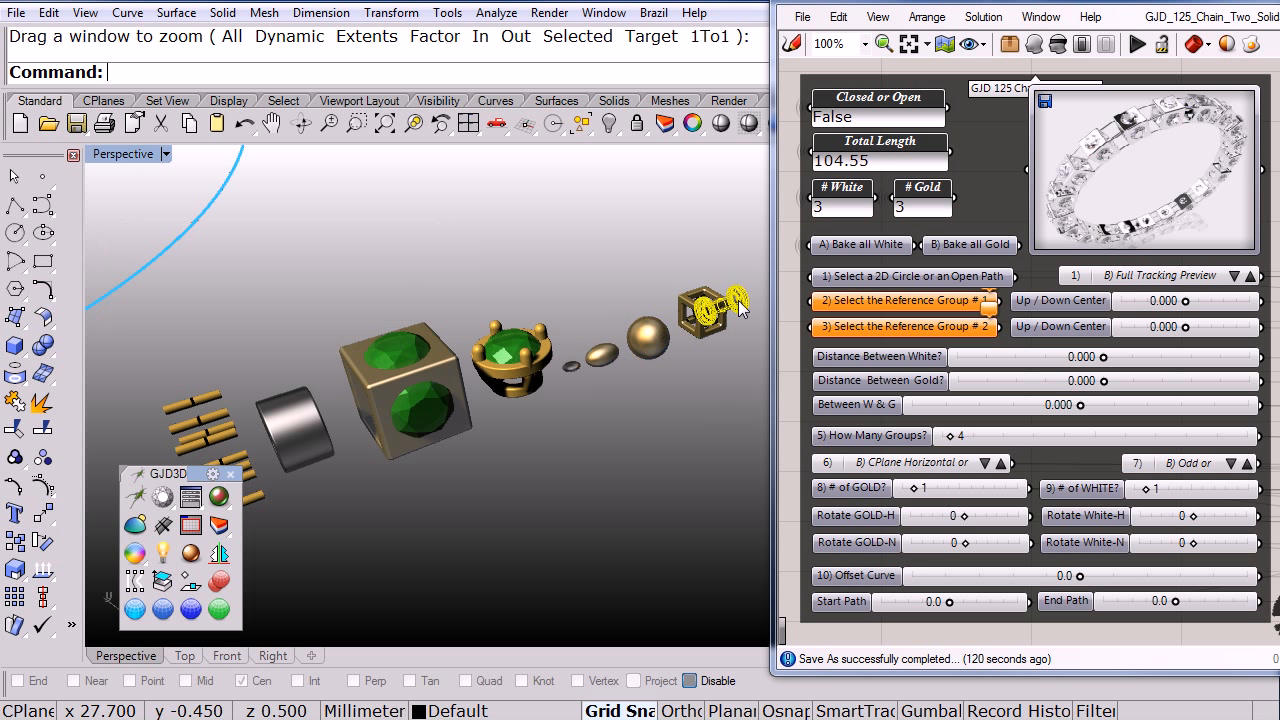
pyautogui.click(449, 373)
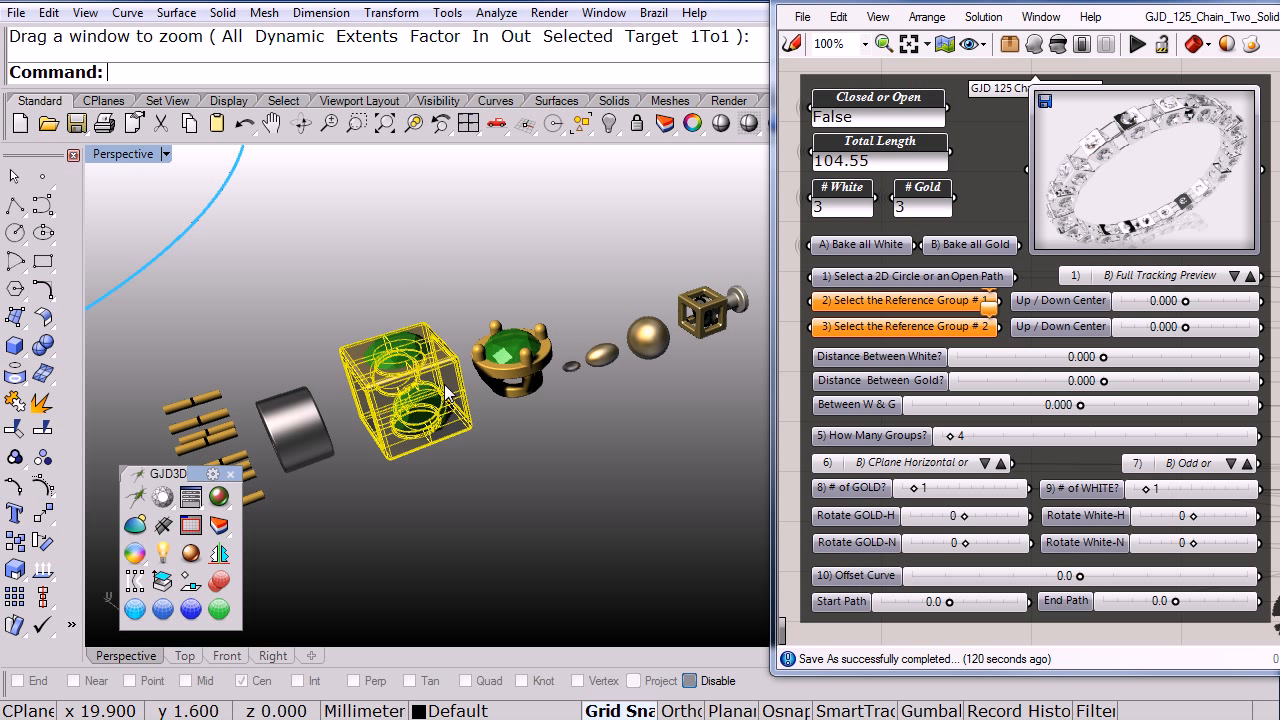
pyautogui.click(548, 372)
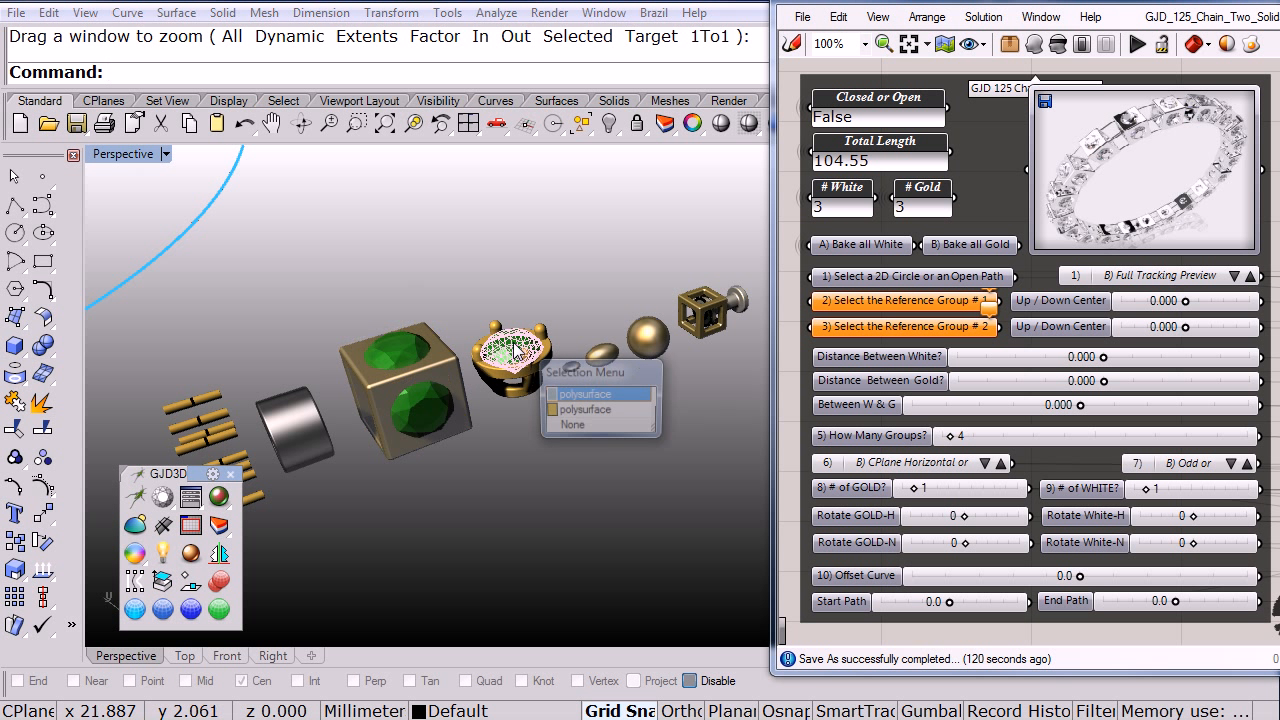
pyautogui.click(584, 411)
pyautogui.click(553, 474)
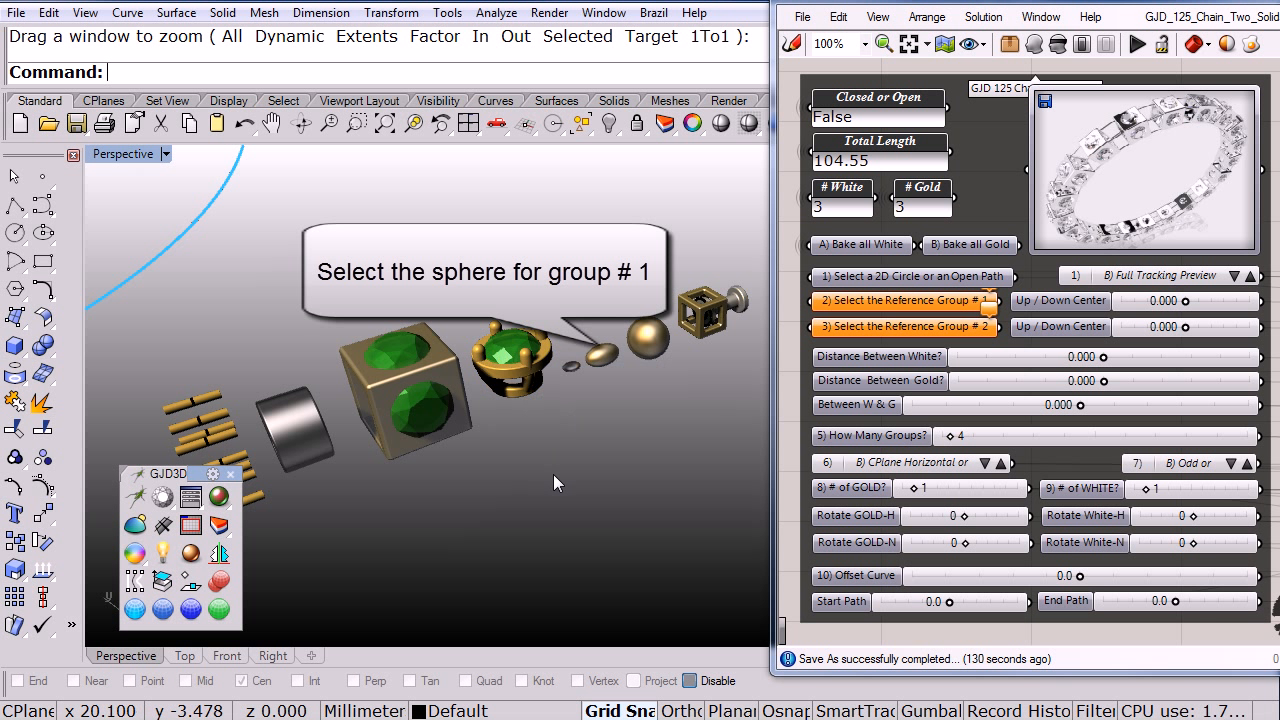
# Step: Assign the gold sphere as the single geometry of Reference Group # 1
pyautogui.rightClick(856, 303)
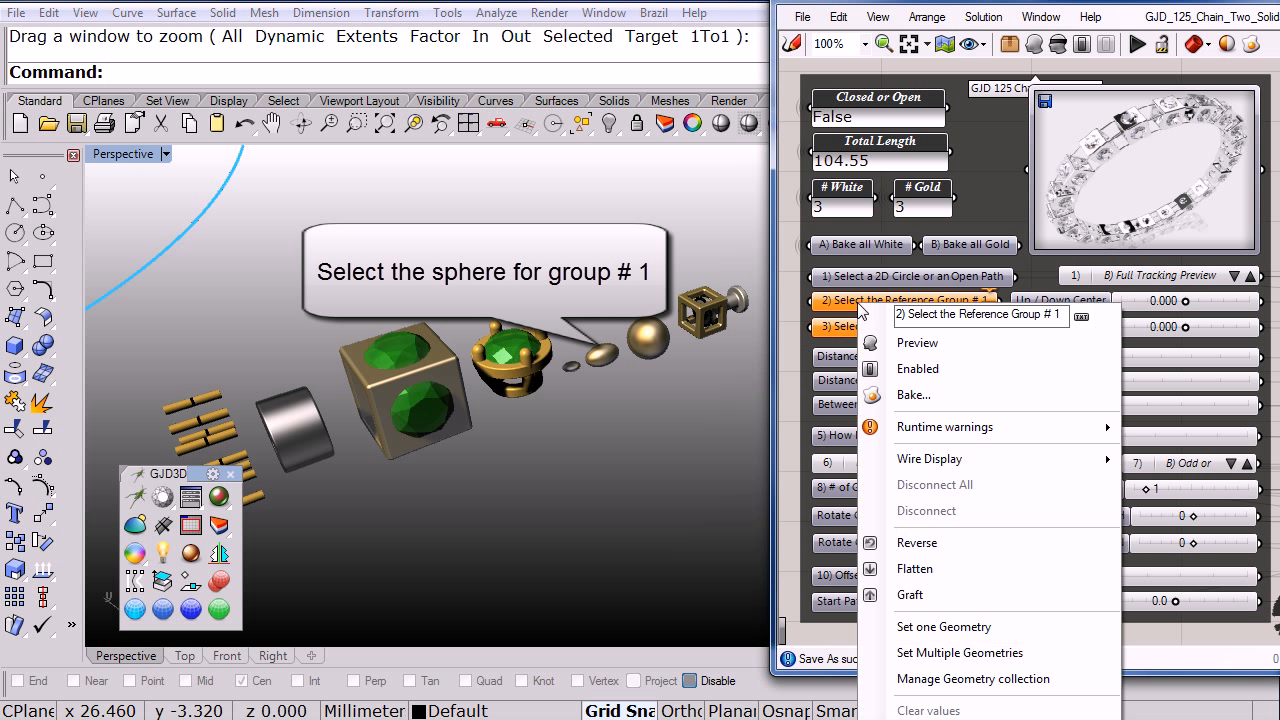
pyautogui.click(922, 637)
pyautogui.click(653, 349)
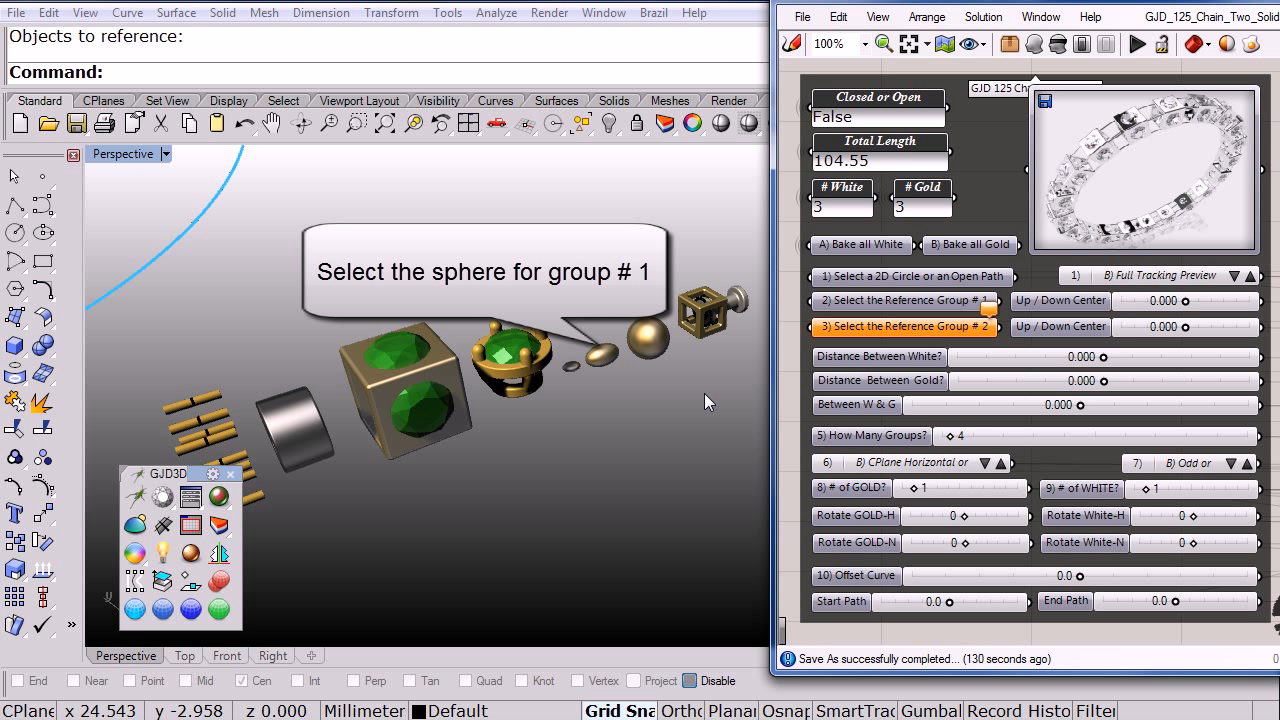
# Step: Assign the small gold ellipsoid next to the sphere as the single geometry of Reference Group # 2
pyautogui.rightClick(913, 332)
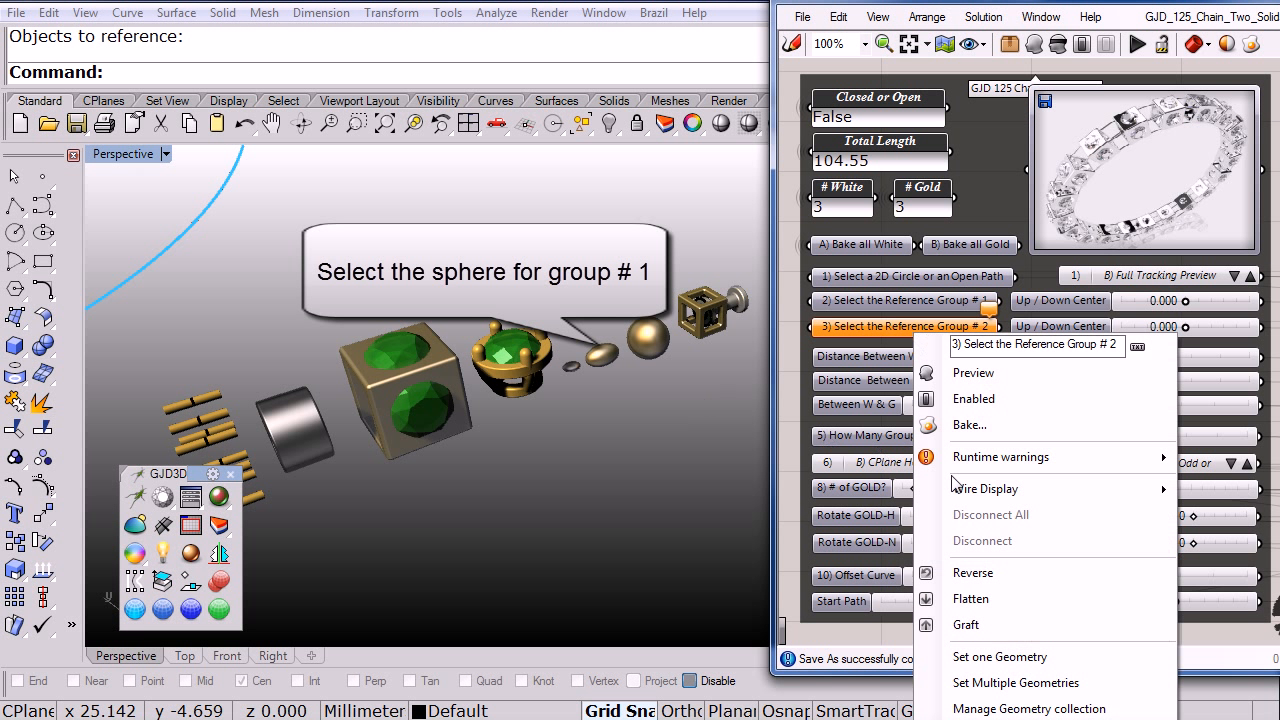
pyautogui.click(975, 664)
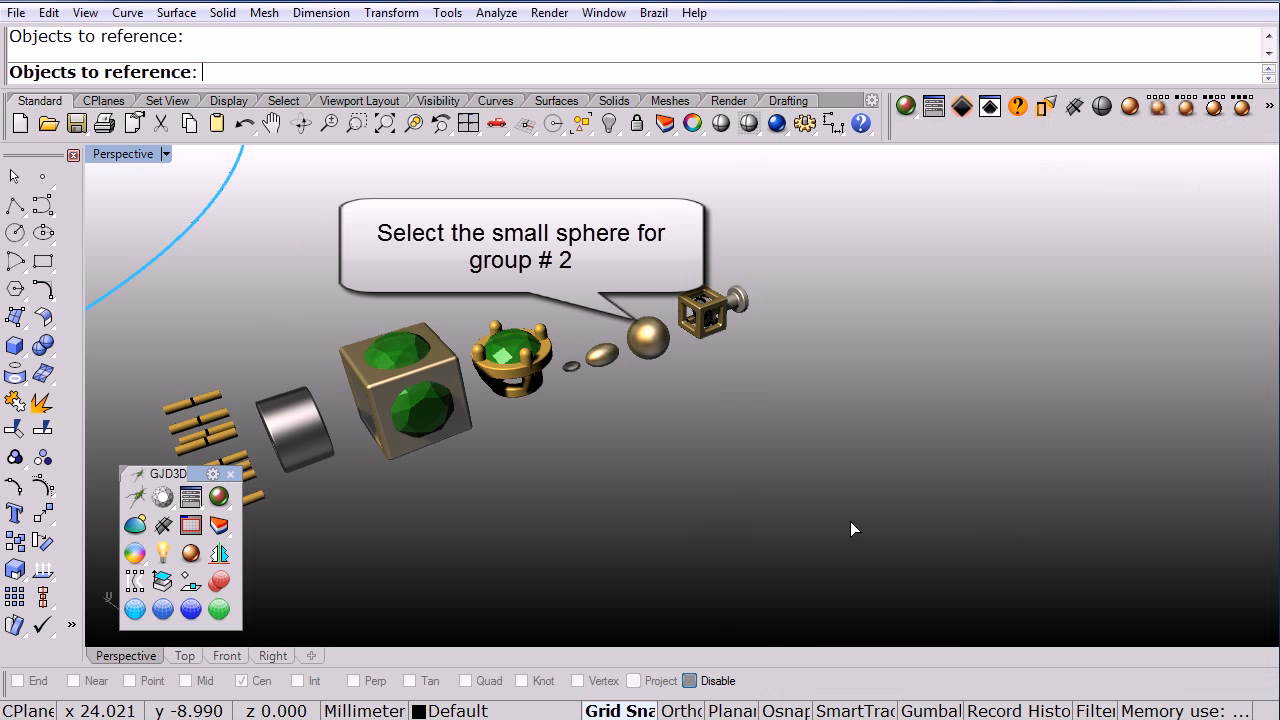
pyautogui.click(609, 360)
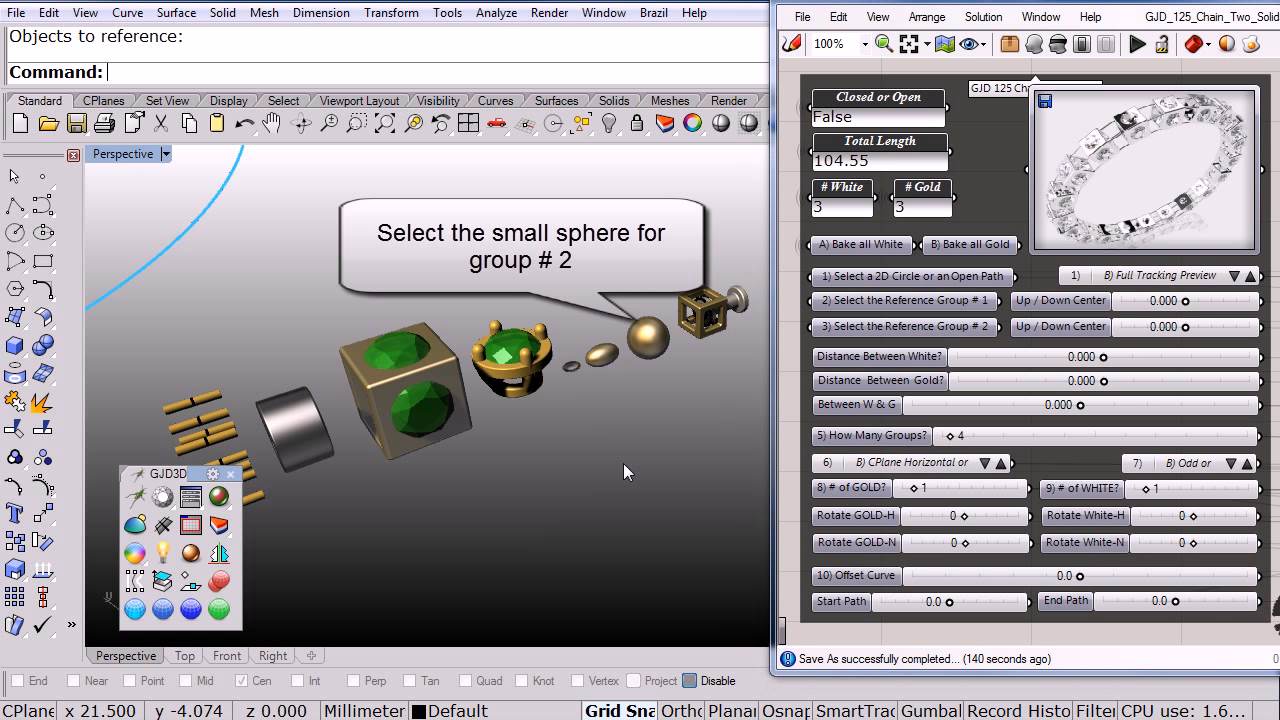
# Step: Set the number of gold items per group to 3 for the chain at the start of the open curve
pyautogui.scroll(-6, 623, 463)
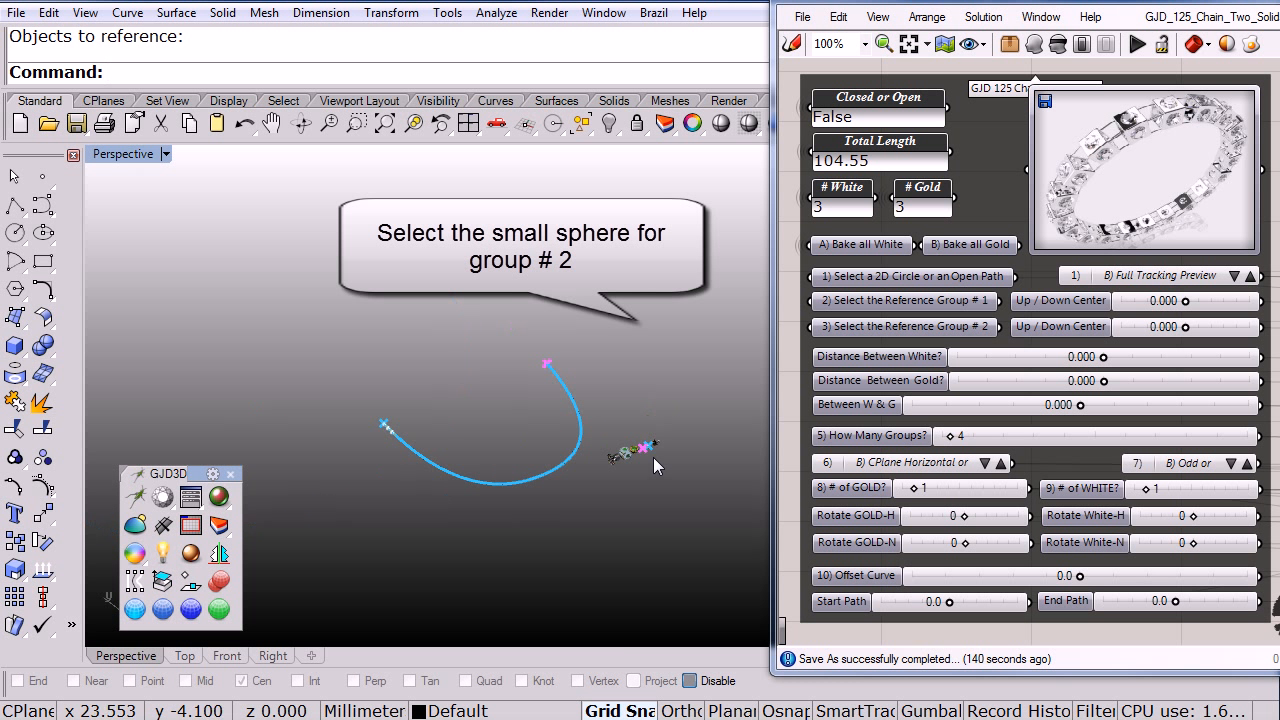
pyautogui.scroll(10, 432, 457)
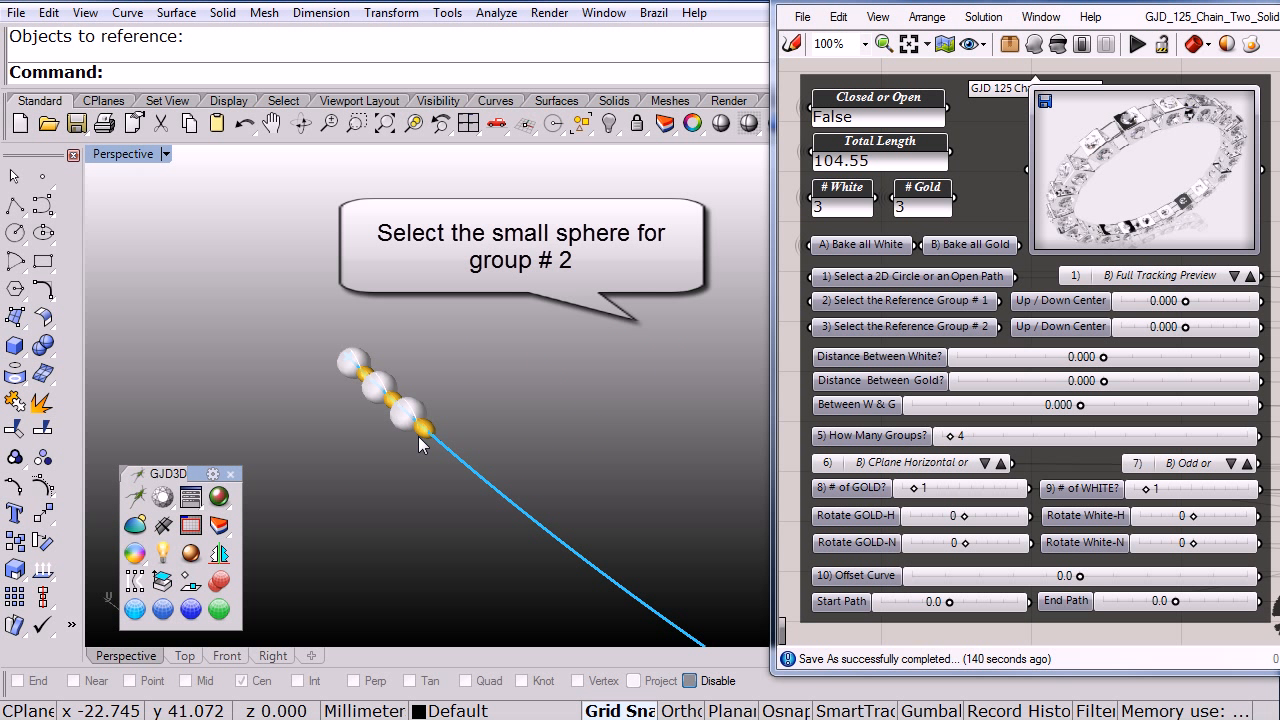
pyautogui.scroll(1, 419, 437)
pyautogui.moveTo(415, 462); pyautogui.dragTo(666, 246, button='right')
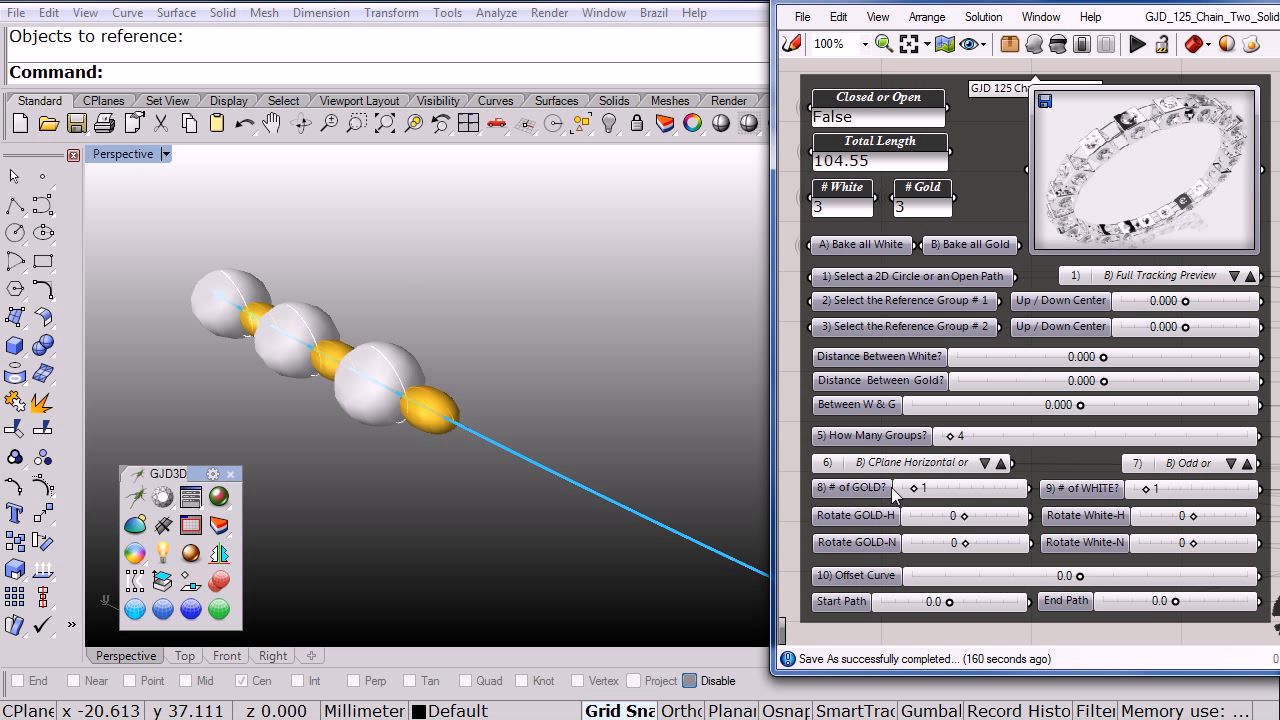
pyautogui.moveTo(915, 495); pyautogui.dragTo(931, 489)
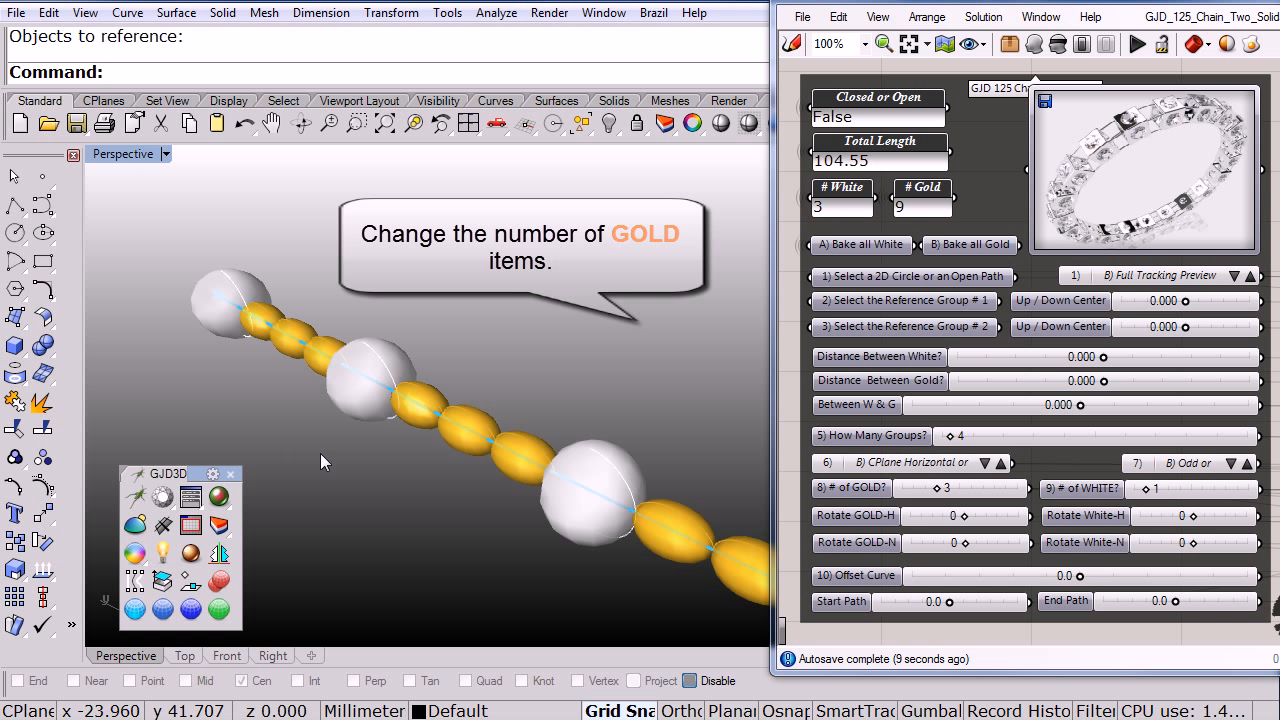
# Step: In the Top view, try spacings of 0.089 between white and gold, 0.309 between gold items and -0.205 between white items
pyautogui.scroll(-3, 376, 490)
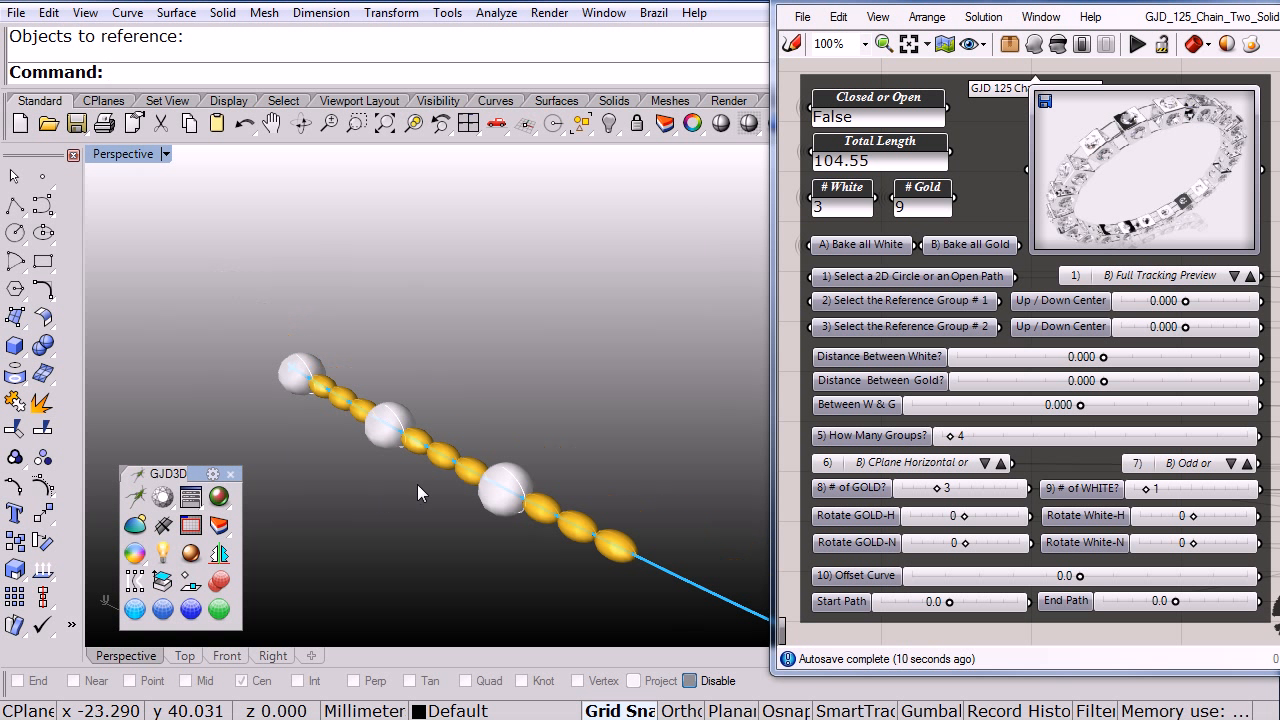
pyautogui.click(185, 656)
pyautogui.moveTo(282, 337); pyautogui.dragTo(410, 414, button='right')
pyautogui.scroll(10, 374, 363)
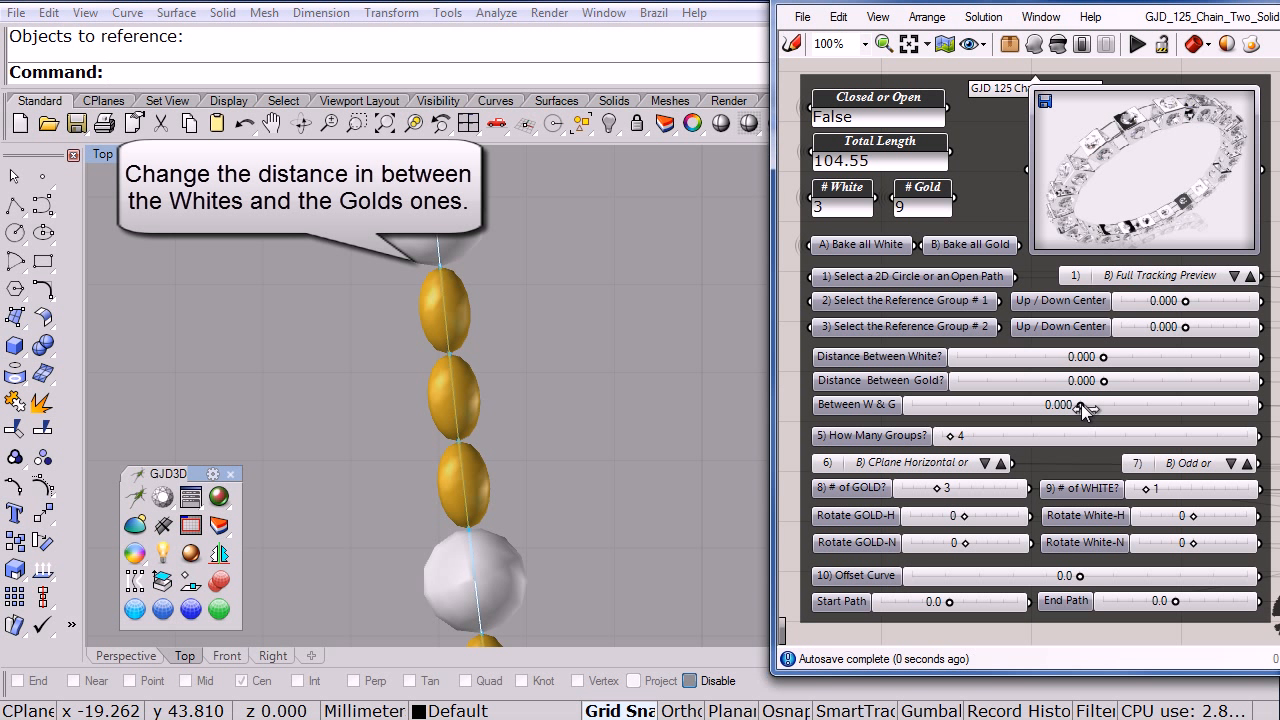
pyautogui.moveTo(1081, 404); pyautogui.dragTo(1113, 381)
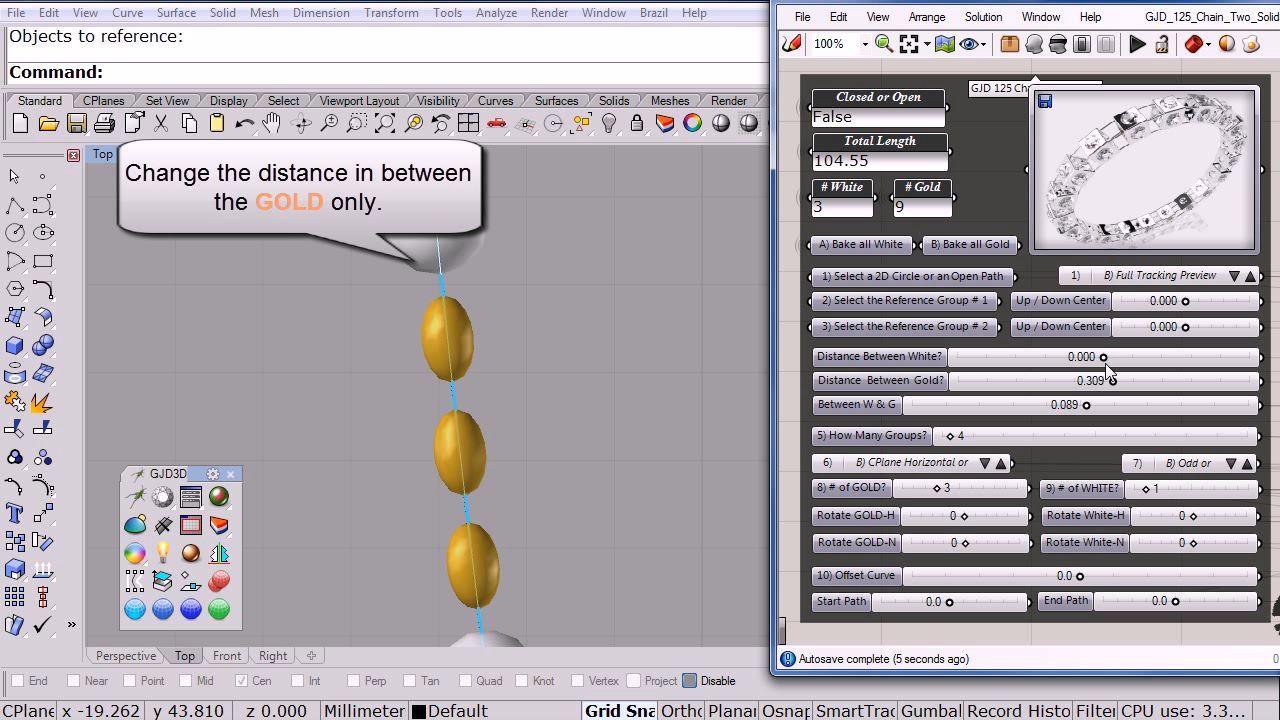
pyautogui.moveTo(1104, 360)
pyautogui.mouseDown()
pyautogui.moveTo(1121, 366)
pyautogui.moveTo(1098, 366)
pyautogui.mouseUp()
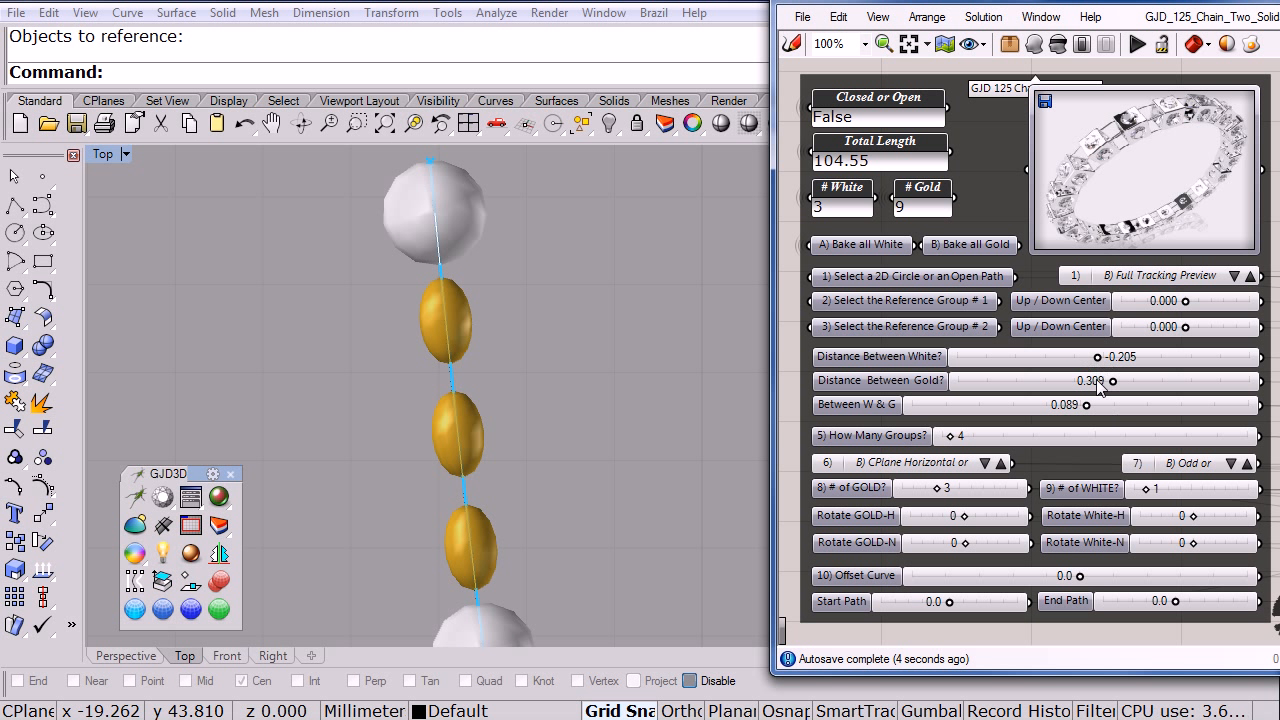
# Step: Reset the distance between white items and the distance between gold items to 0
pyautogui.doubleClick(1058, 358)
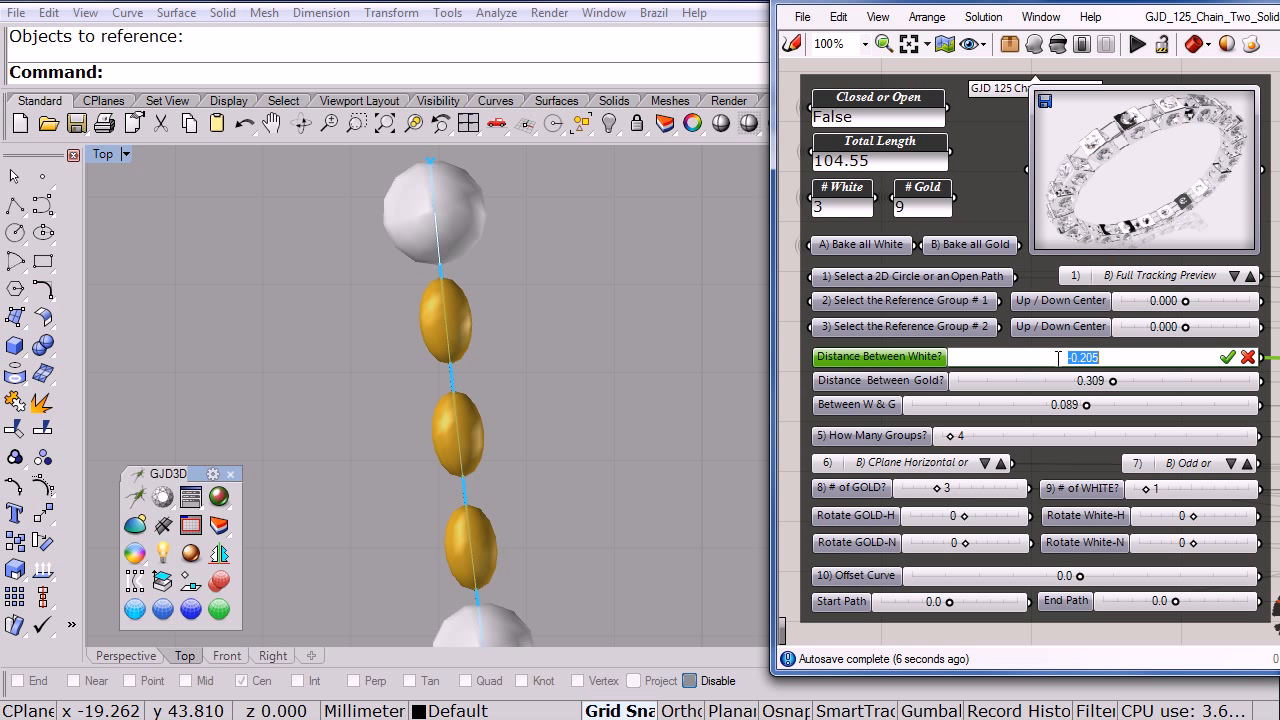
pyautogui.write('0')
pyautogui.click(1228, 357)
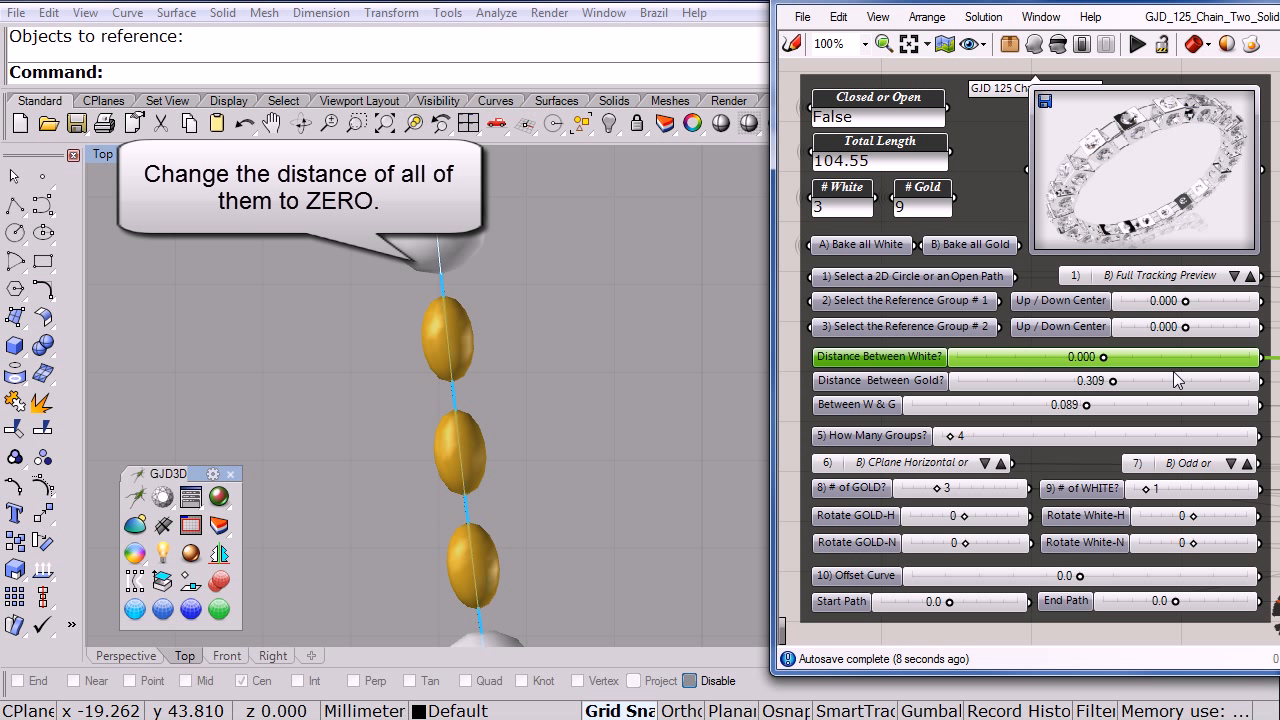
pyautogui.doubleClick(1059, 380)
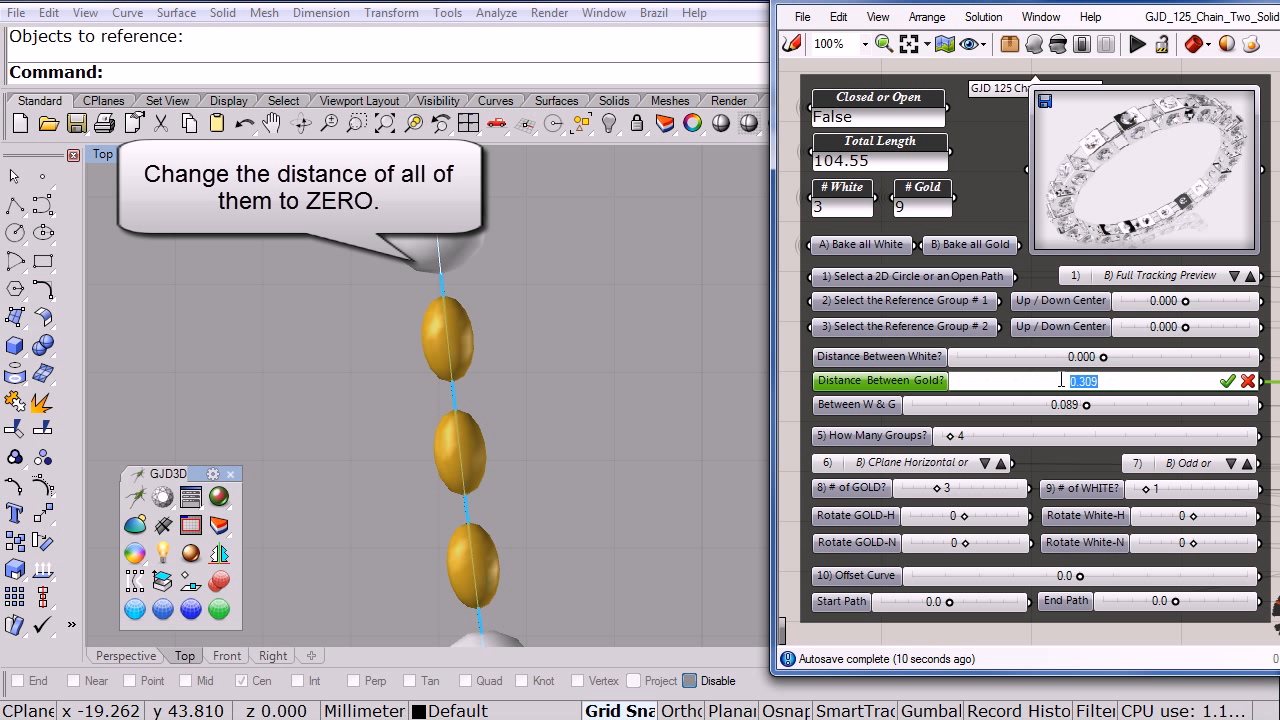
pyautogui.write('0')
pyautogui.click(1228, 381)
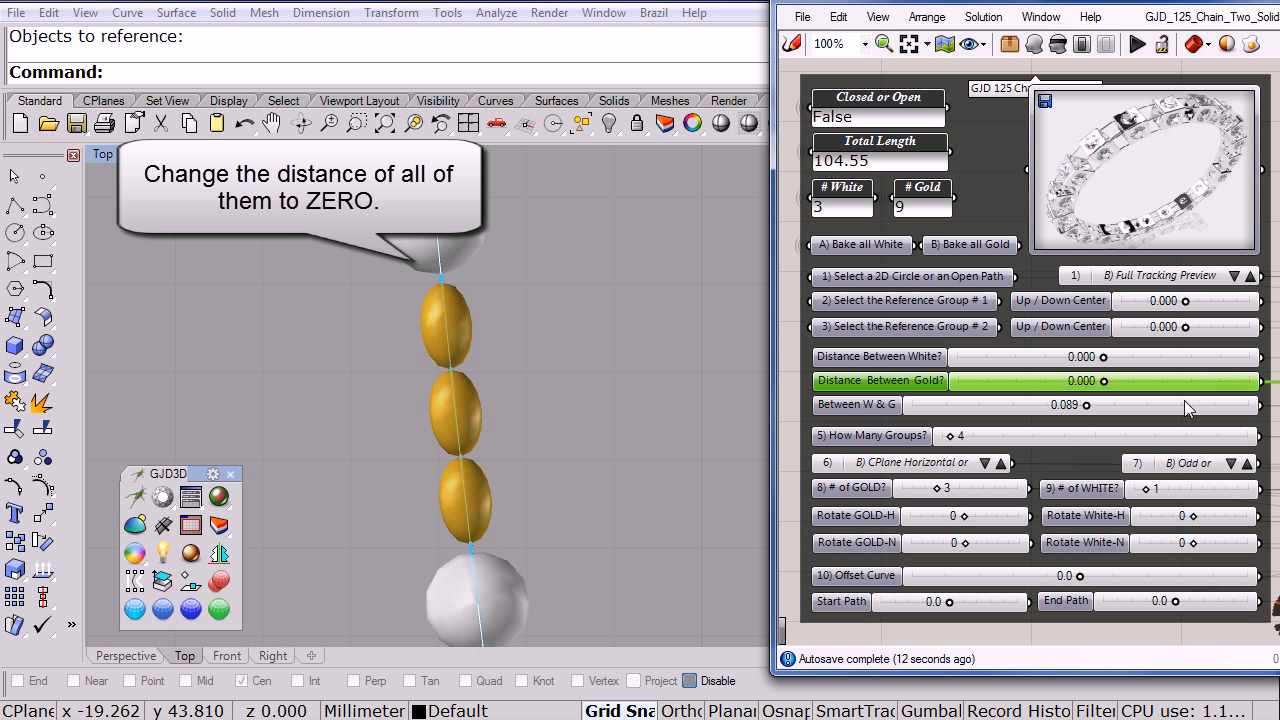
# Step: Set the spacing between white and gold items to -0.119 and the distance between gold items to -0.069
pyautogui.moveTo(1088, 404); pyautogui.dragTo(1074, 403)
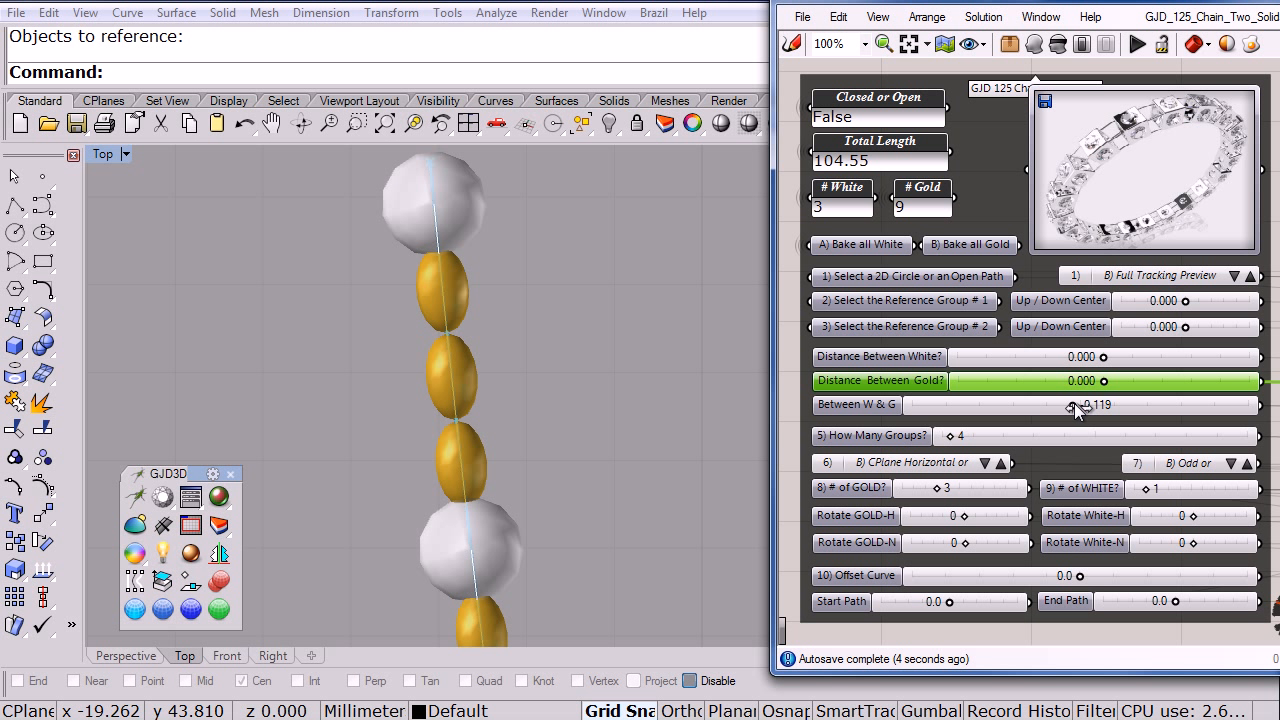
pyautogui.moveTo(1101, 380); pyautogui.dragTo(1099, 381)
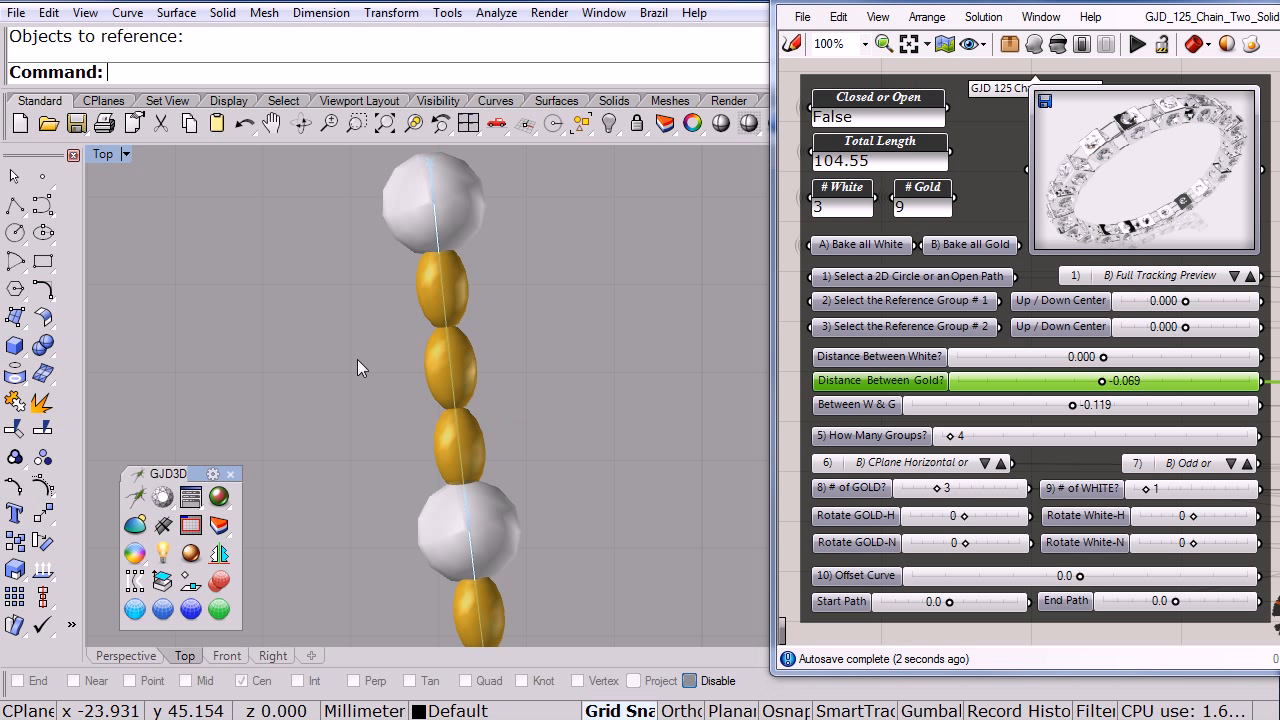
# Step: Switch the chain display to Box Tracking Preview
pyautogui.scroll(-3, 330, 327)
pyautogui.scroll(-6, 330, 327)
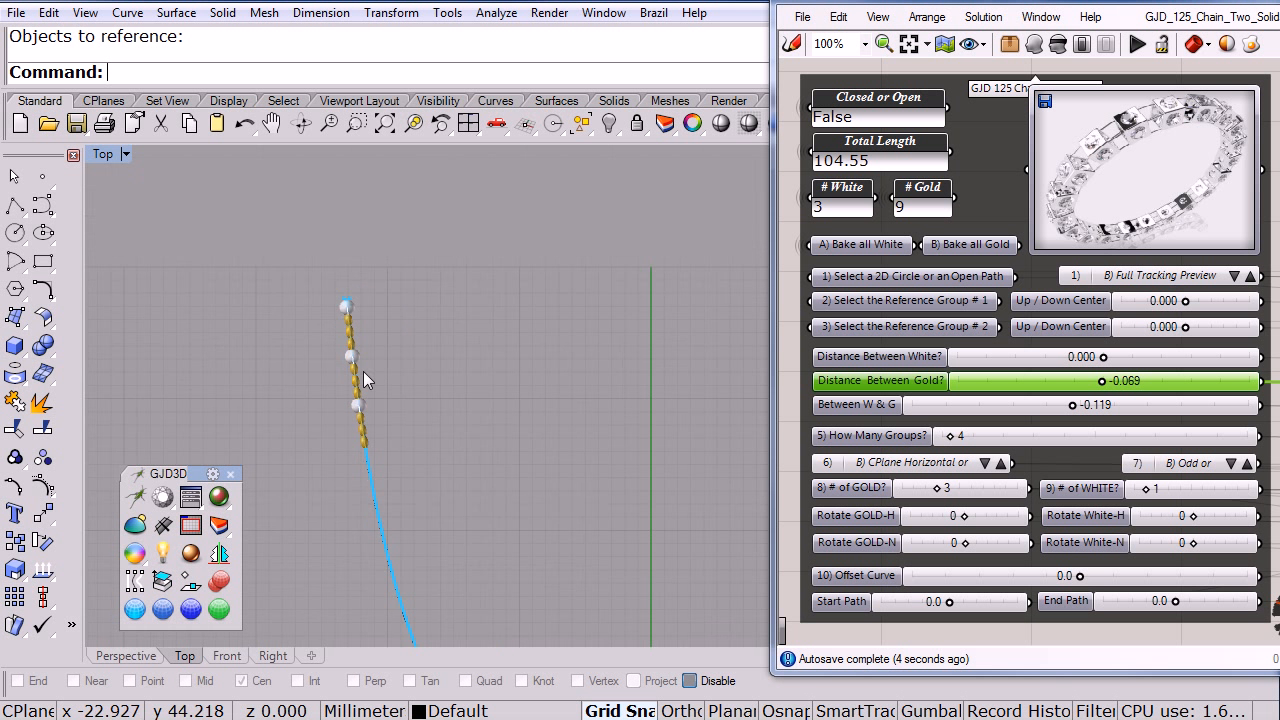
pyautogui.moveTo(368, 385); pyautogui.dragTo(470, 381, button='right')
pyautogui.scroll(5, 470, 381)
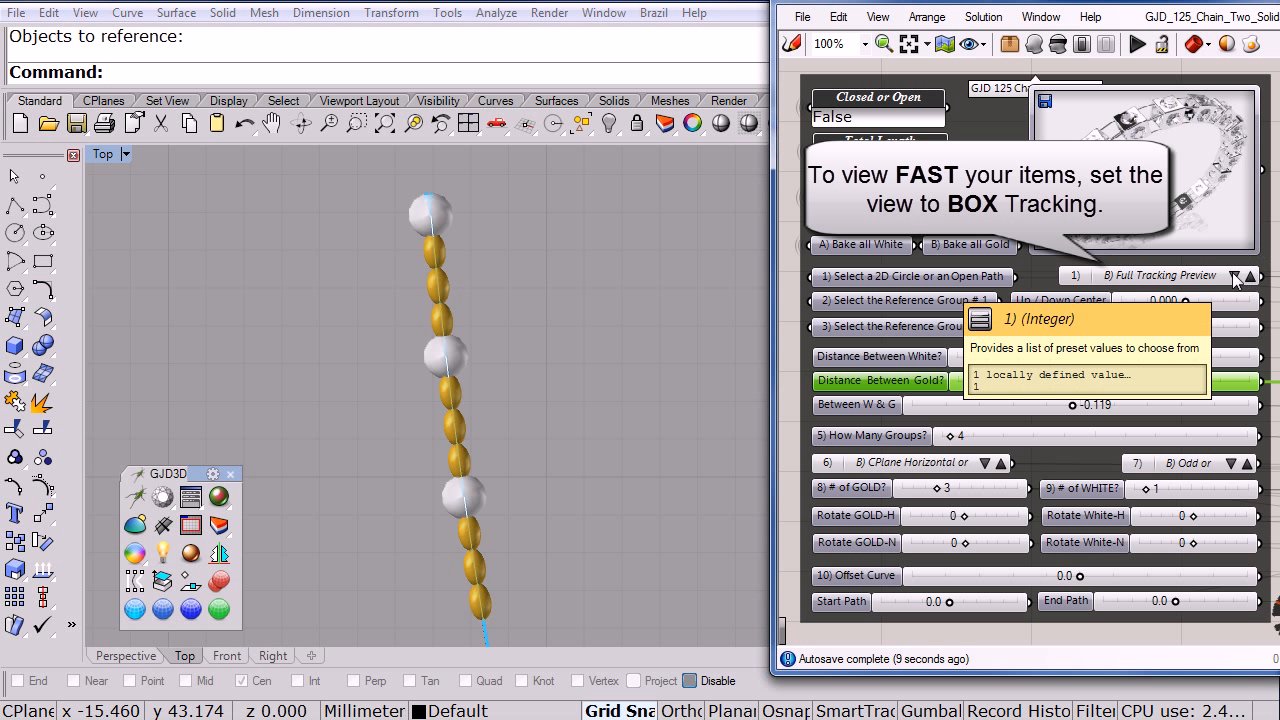
pyautogui.click(1236, 277)
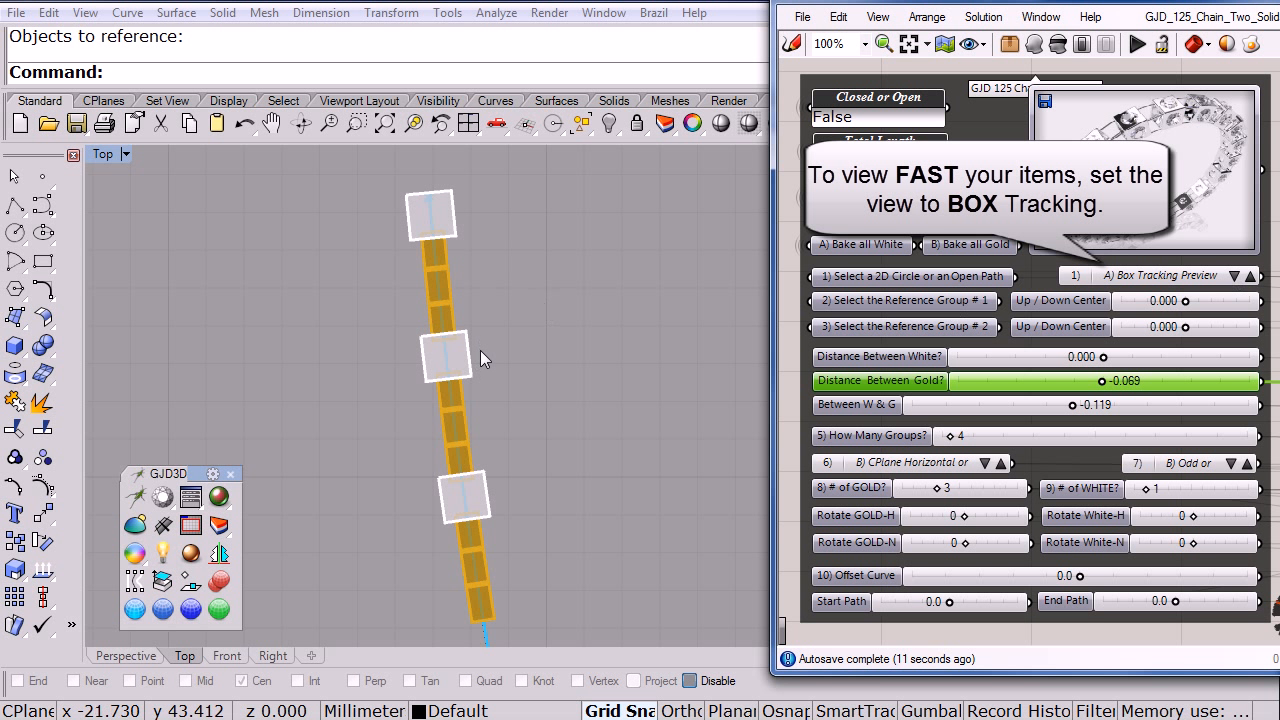
# Step: Set the end of the chain to Even and raise the number of groups to 28 along the open curve
pyautogui.scroll(-5, 330, 350)
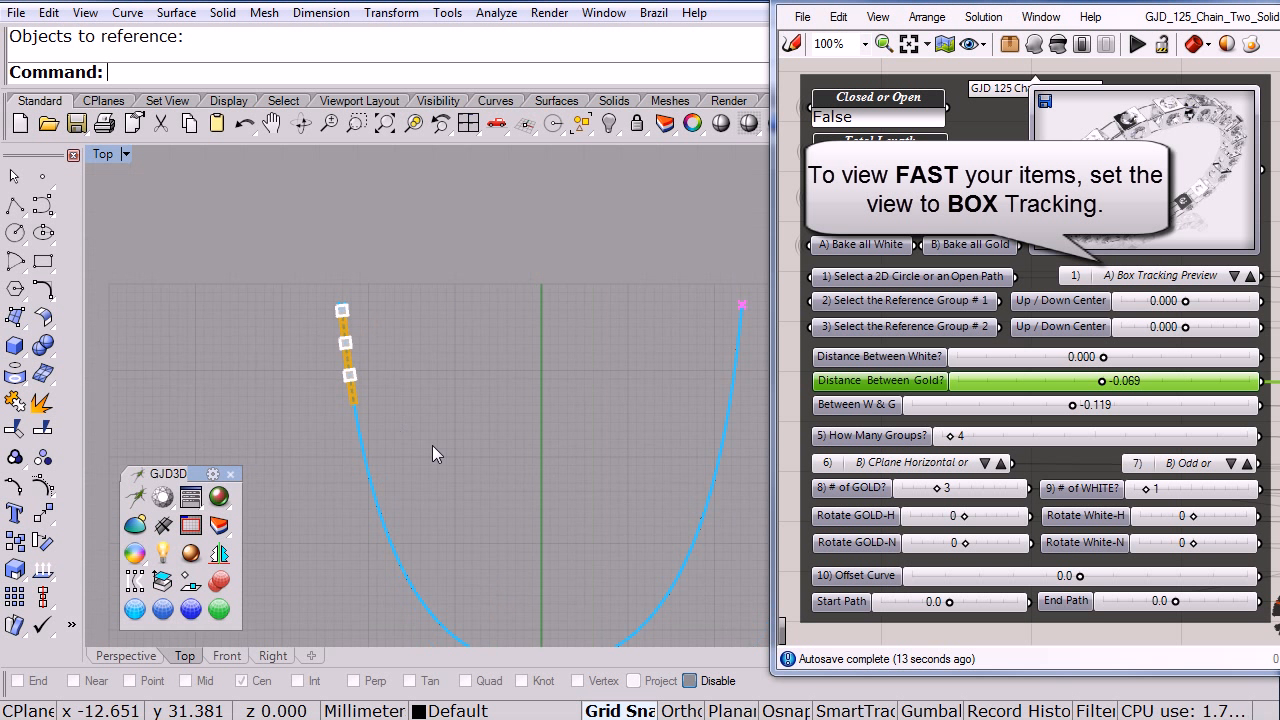
pyautogui.moveTo(433, 446); pyautogui.dragTo(360, 385, button='right')
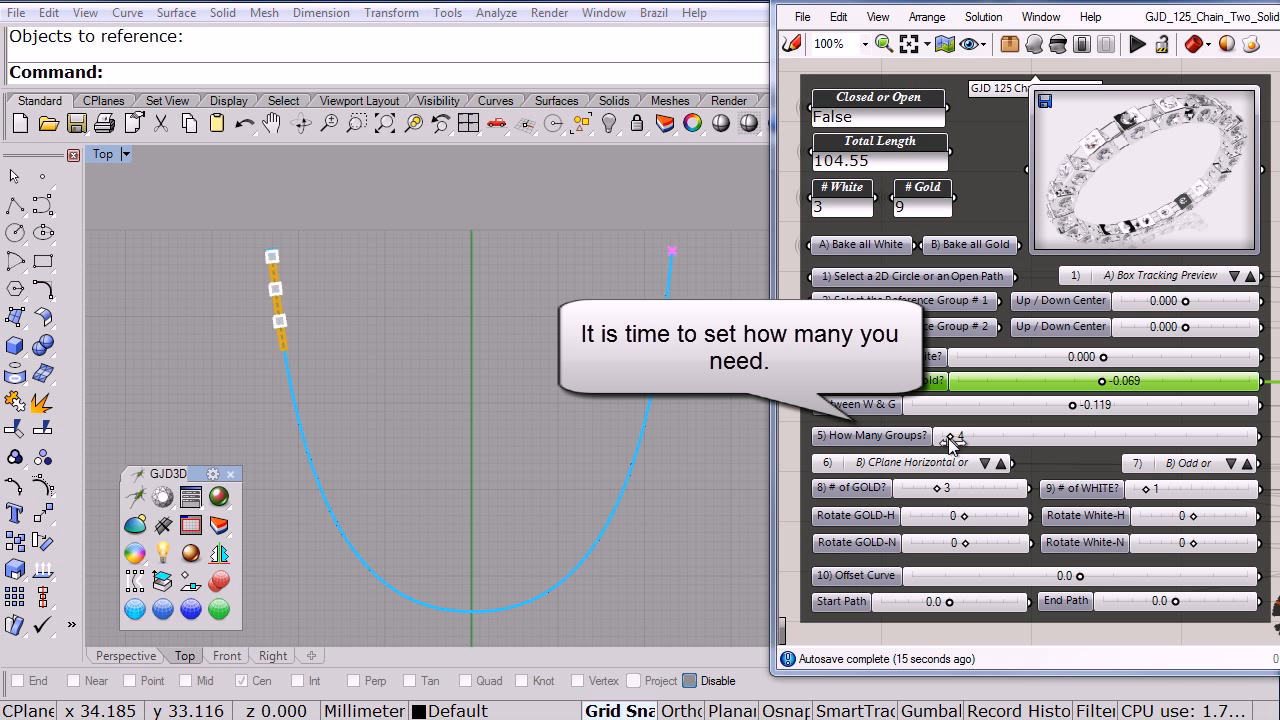
pyautogui.moveTo(949, 439); pyautogui.dragTo(1009, 435)
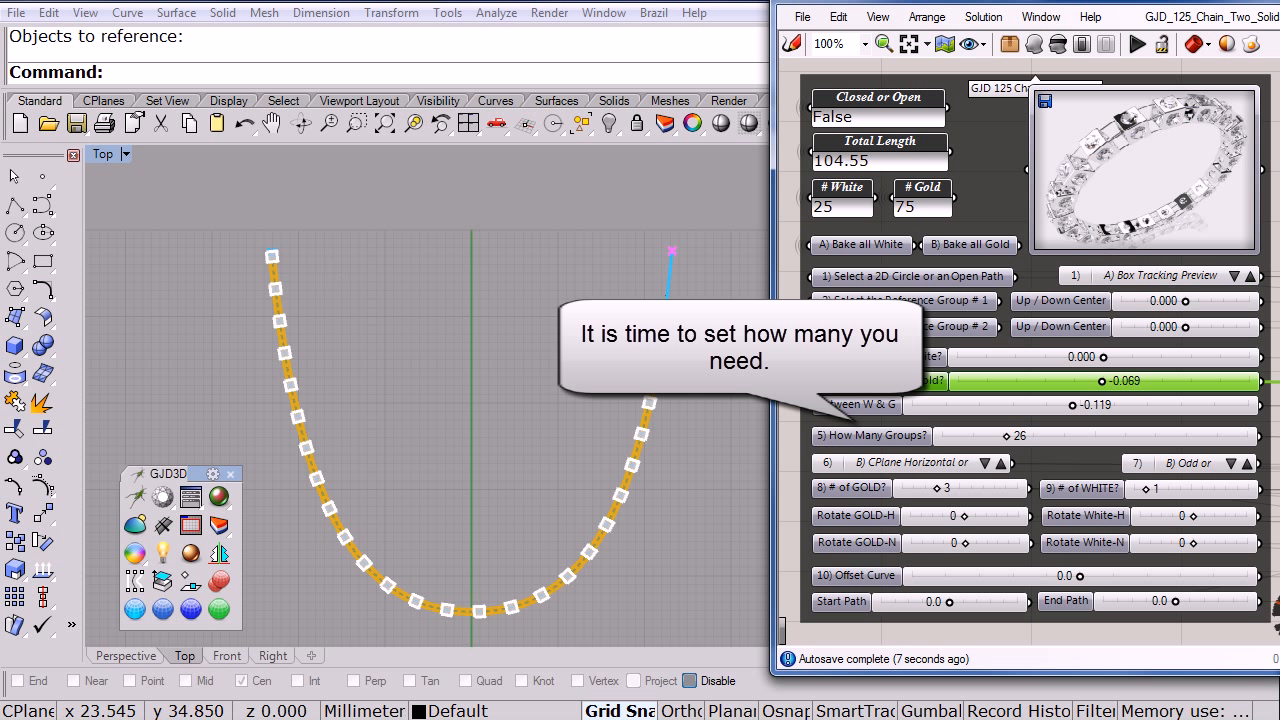
pyautogui.click(1246, 466)
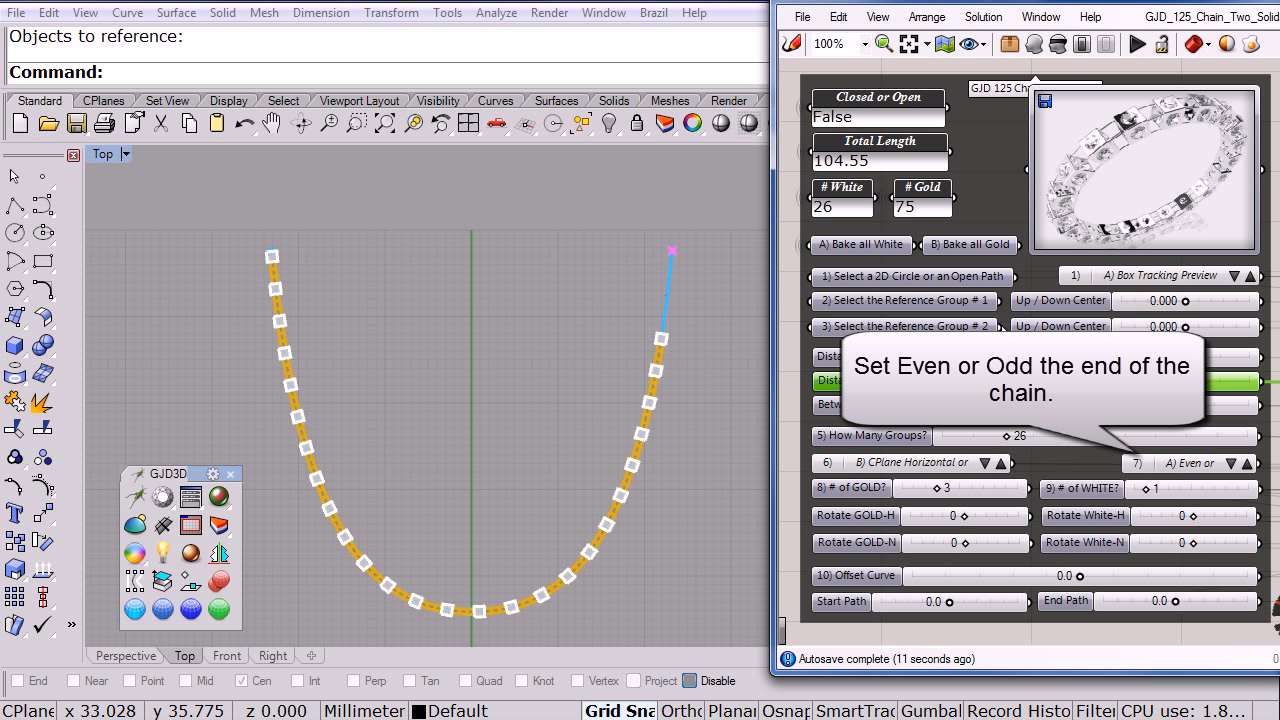
pyautogui.moveTo(1005, 437); pyautogui.dragTo(1011, 437)
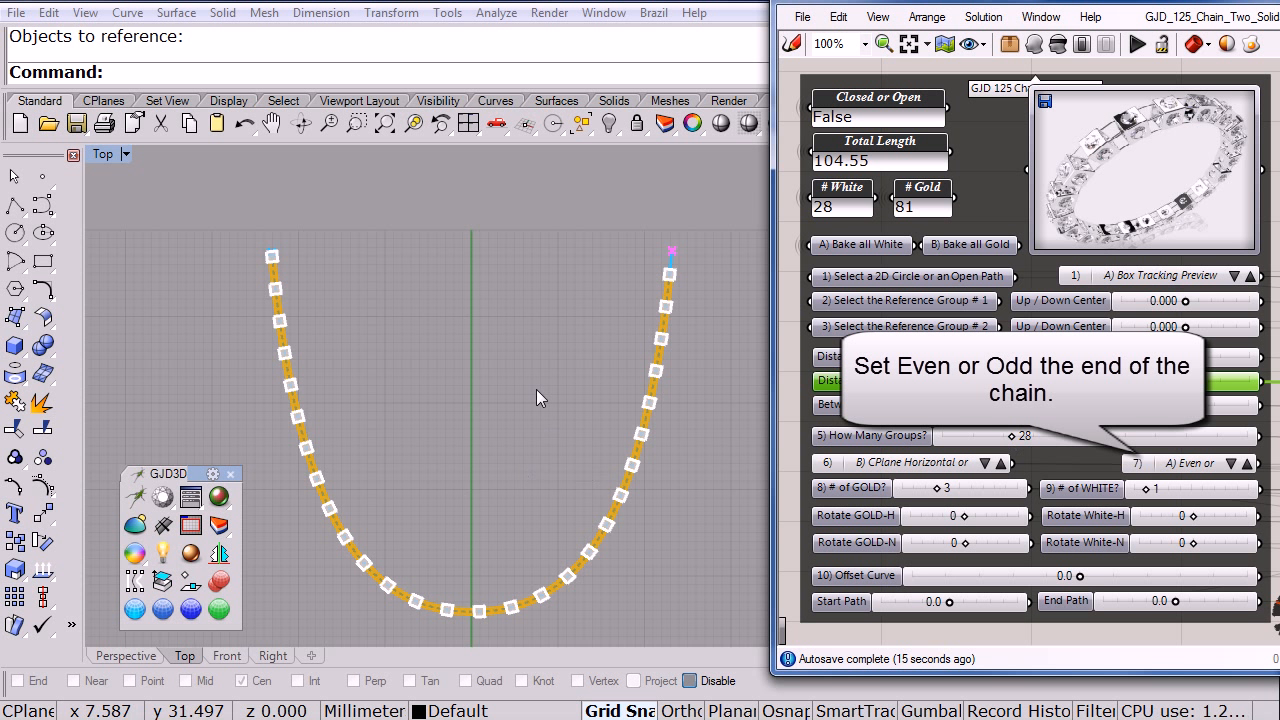
# Step: Shorten both ends of the path, setting Start Path to -0.8 and End Path to -1.7
pyautogui.moveTo(536, 389); pyautogui.dragTo(556, 357, button='right')
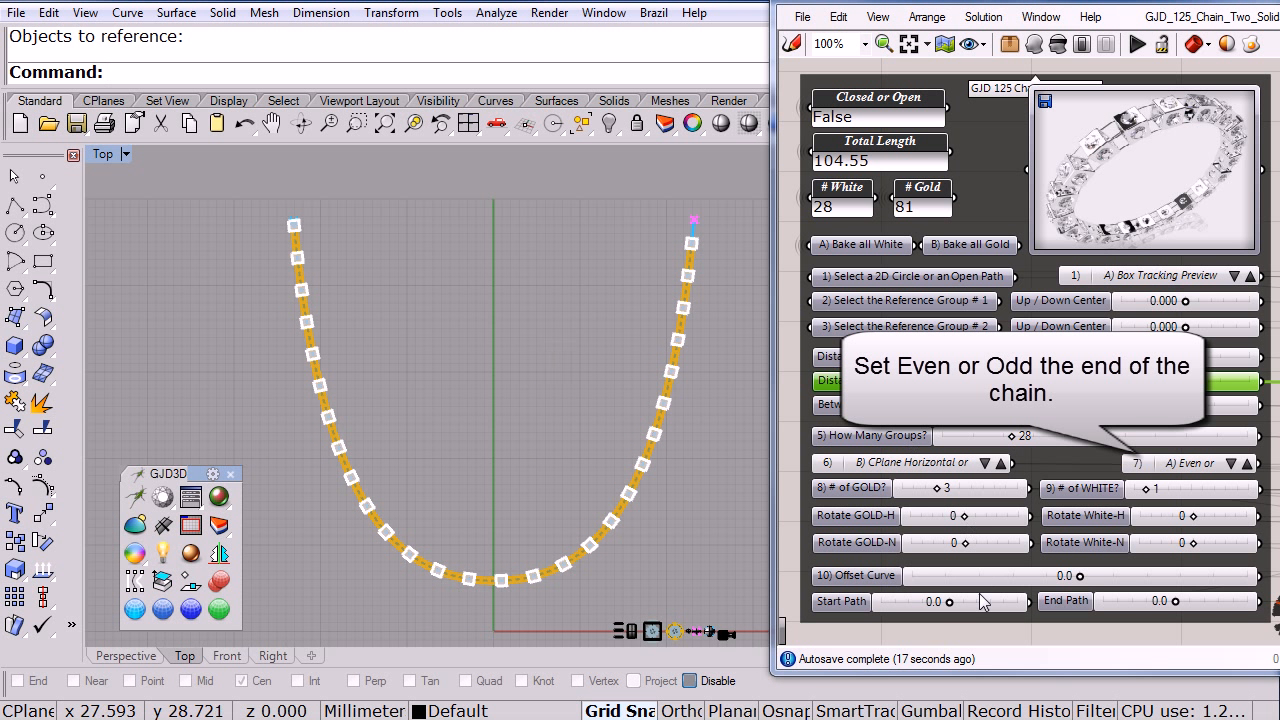
pyautogui.moveTo(948, 602)
pyautogui.mouseDown()
pyautogui.moveTo(900, 609)
pyautogui.moveTo(938, 606)
pyautogui.mouseUp()
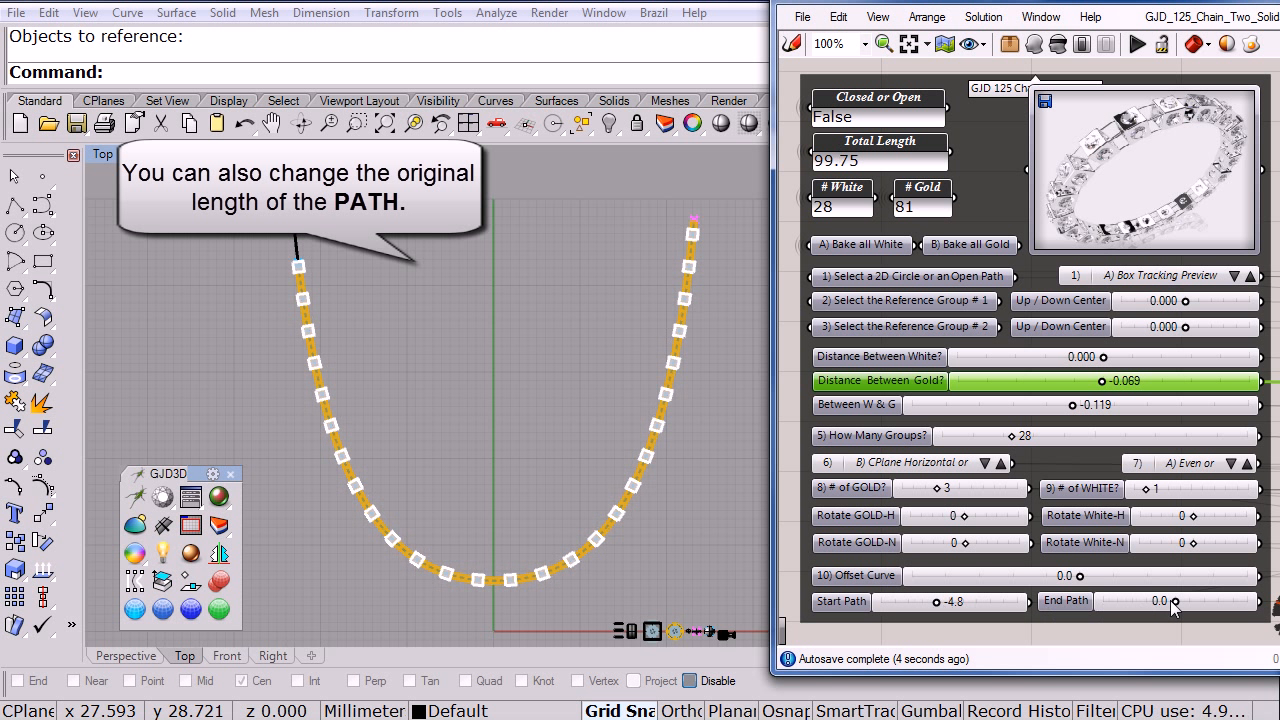
pyautogui.moveTo(1173, 600)
pyautogui.mouseDown()
pyautogui.moveTo(1141, 602)
pyautogui.moveTo(1157, 610)
pyautogui.mouseUp()
pyautogui.moveTo(1158, 608); pyautogui.dragTo(1172, 610)
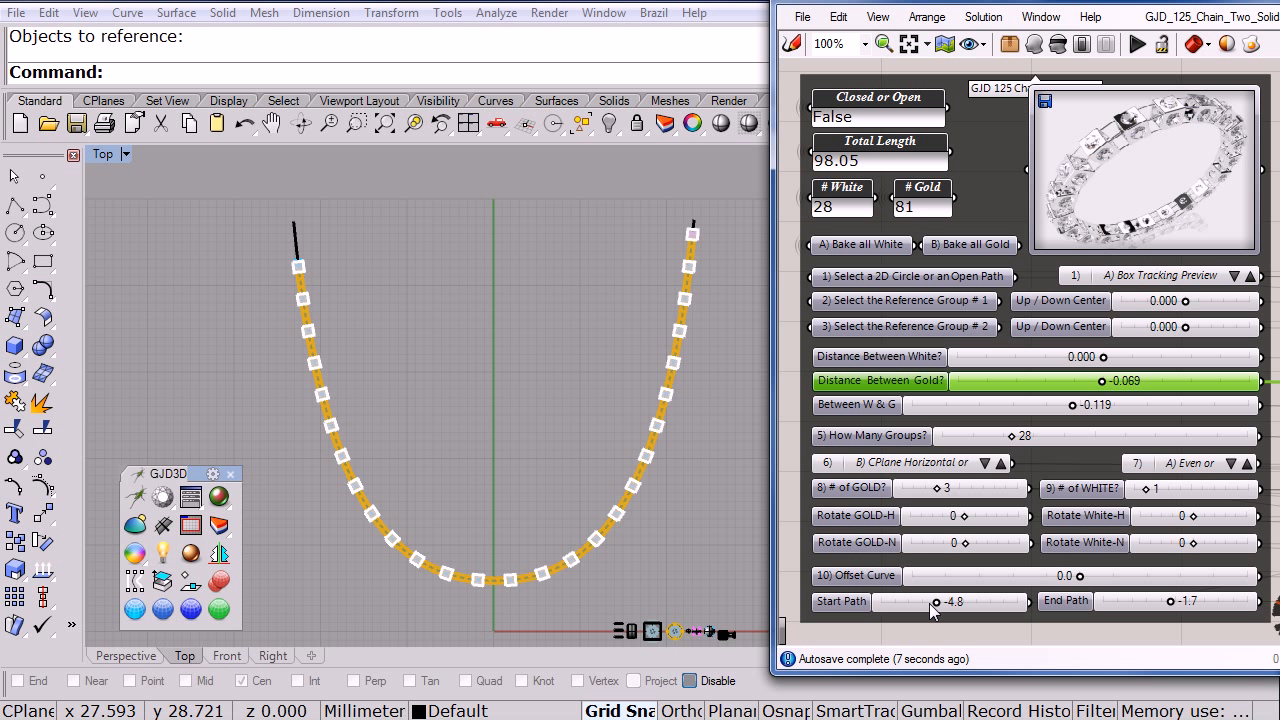
pyautogui.moveTo(933, 603); pyautogui.dragTo(948, 610)
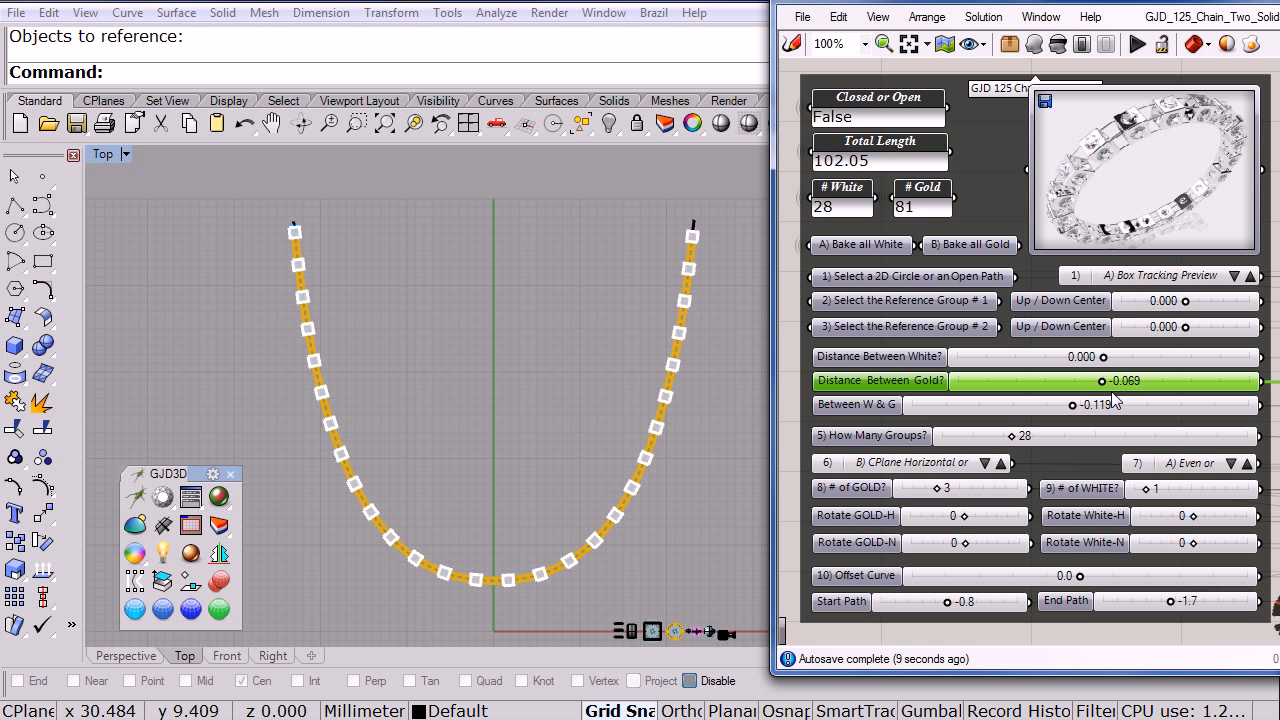
# Step: Reduce the number of groups to 6 and, in the Perspective view, set the Rotate White-H angle to 5
pyautogui.moveTo(1010, 436); pyautogui.dragTo(955, 436)
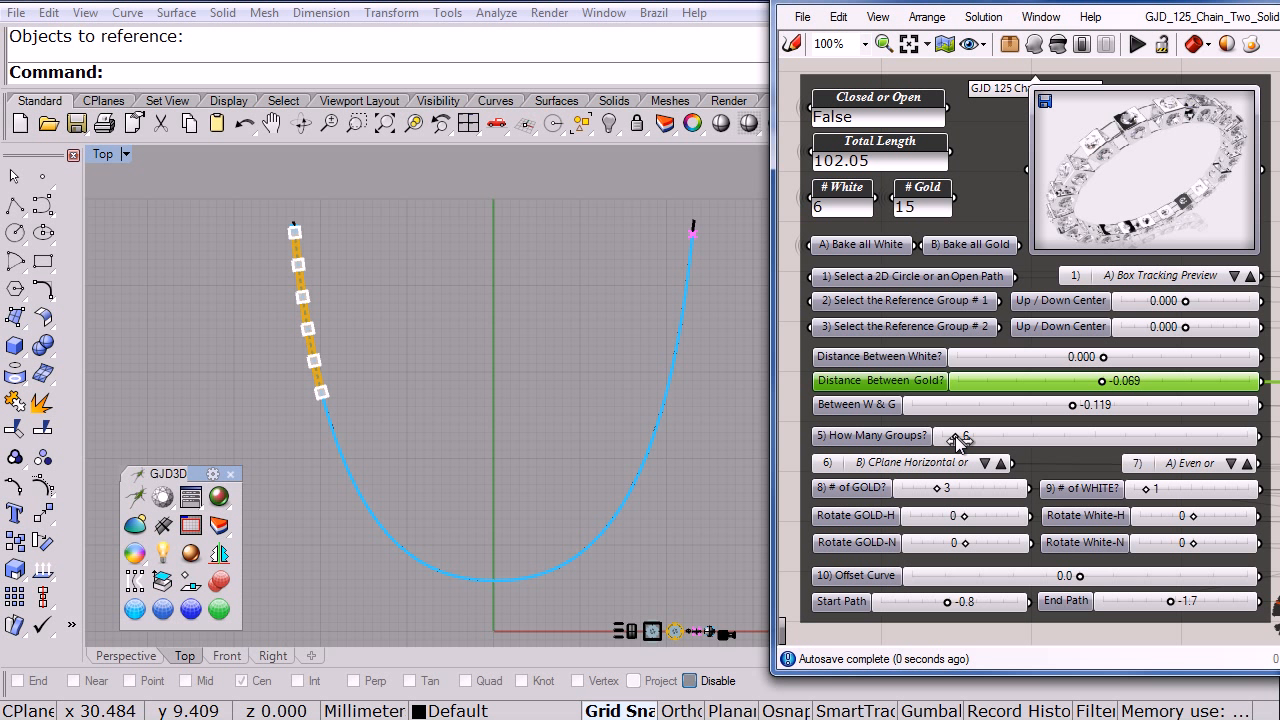
pyautogui.click(148, 655)
pyautogui.moveTo(483, 577); pyautogui.dragTo(493, 488, button='right')
pyautogui.scroll(3, 498, 543)
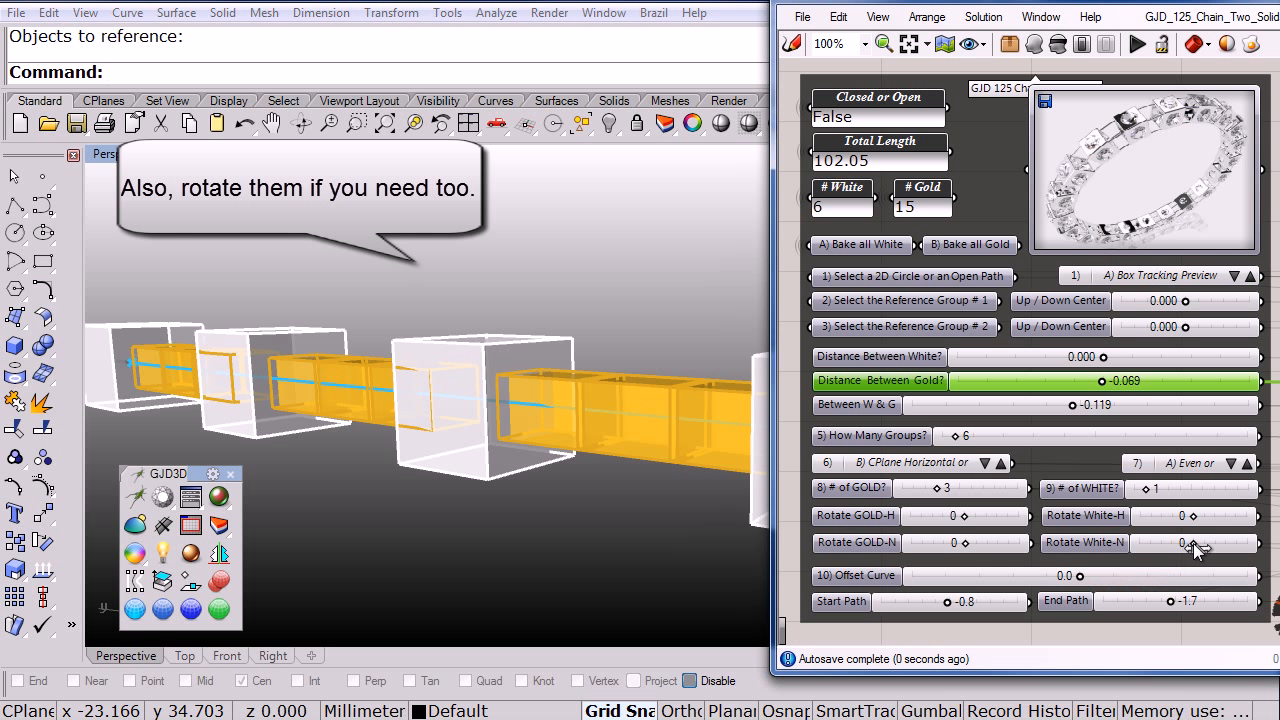
pyautogui.moveTo(1193, 543)
pyautogui.mouseDown()
pyautogui.moveTo(1146, 551)
pyautogui.moveTo(1193, 545)
pyautogui.moveTo(1110, 520)
pyautogui.moveTo(1199, 523)
pyautogui.mouseUp()
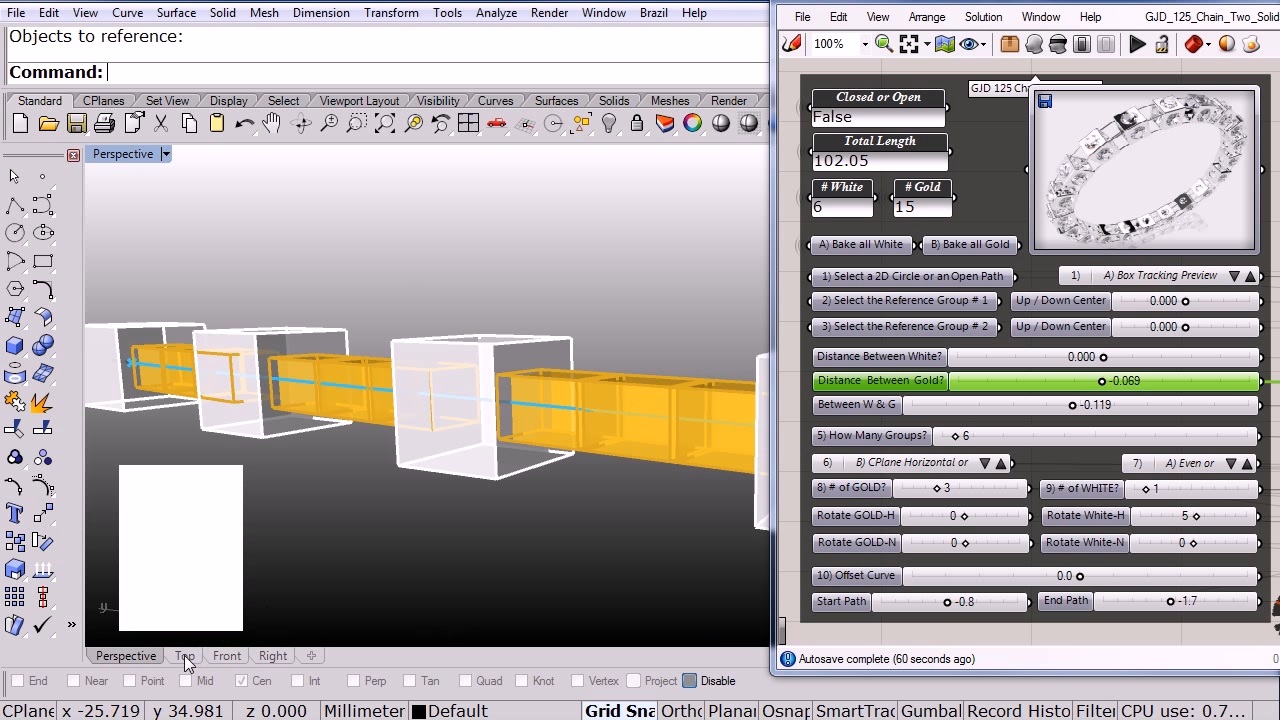
# Step: In the Top view, try offsetting the path curve by 2.7 and reset the offset to 0
pyautogui.click(184, 655)
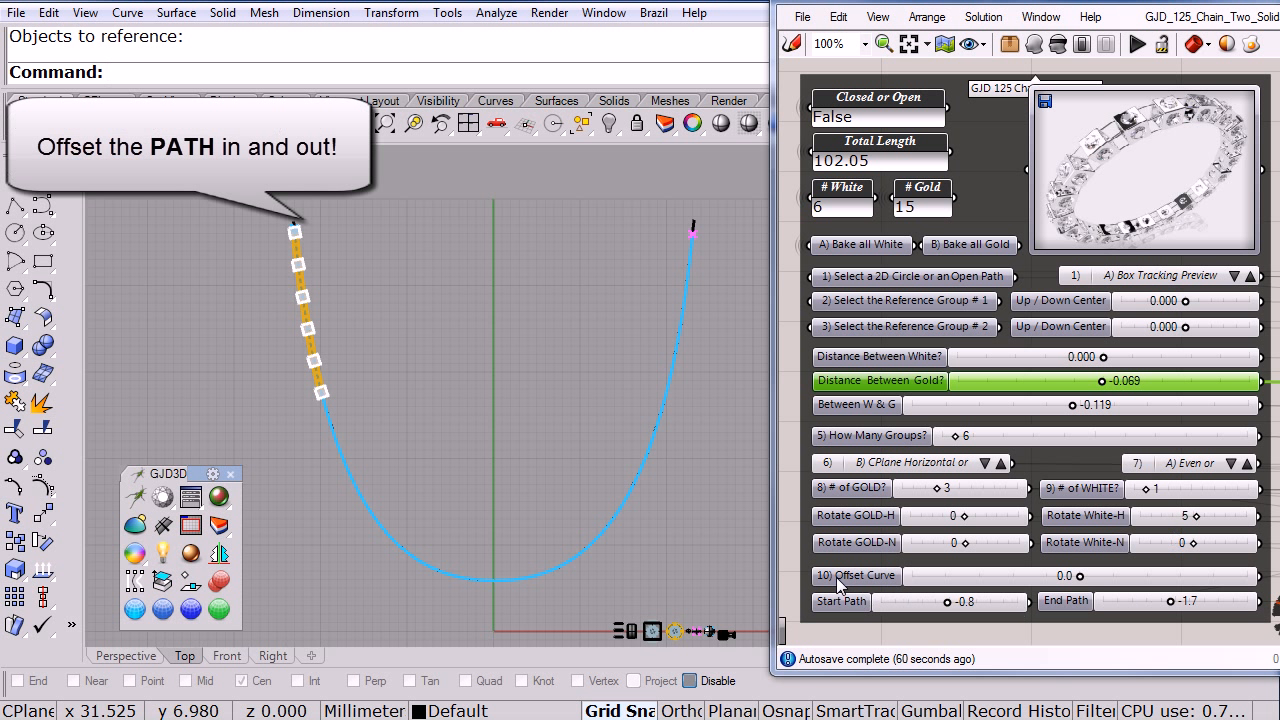
pyautogui.moveTo(1078, 576)
pyautogui.mouseDown()
pyautogui.moveTo(1108, 578)
pyautogui.moveTo(1052, 580)
pyautogui.moveTo(1099, 582)
pyautogui.mouseUp()
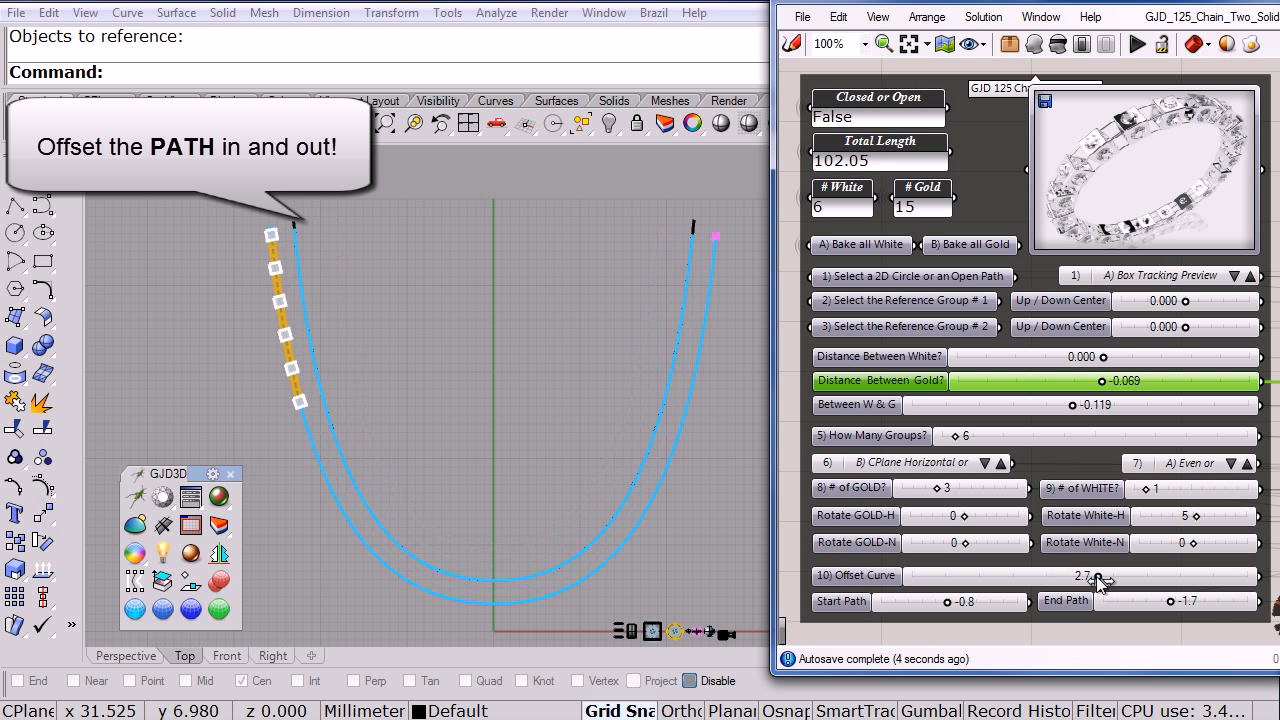
pyautogui.doubleClick(1048, 576)
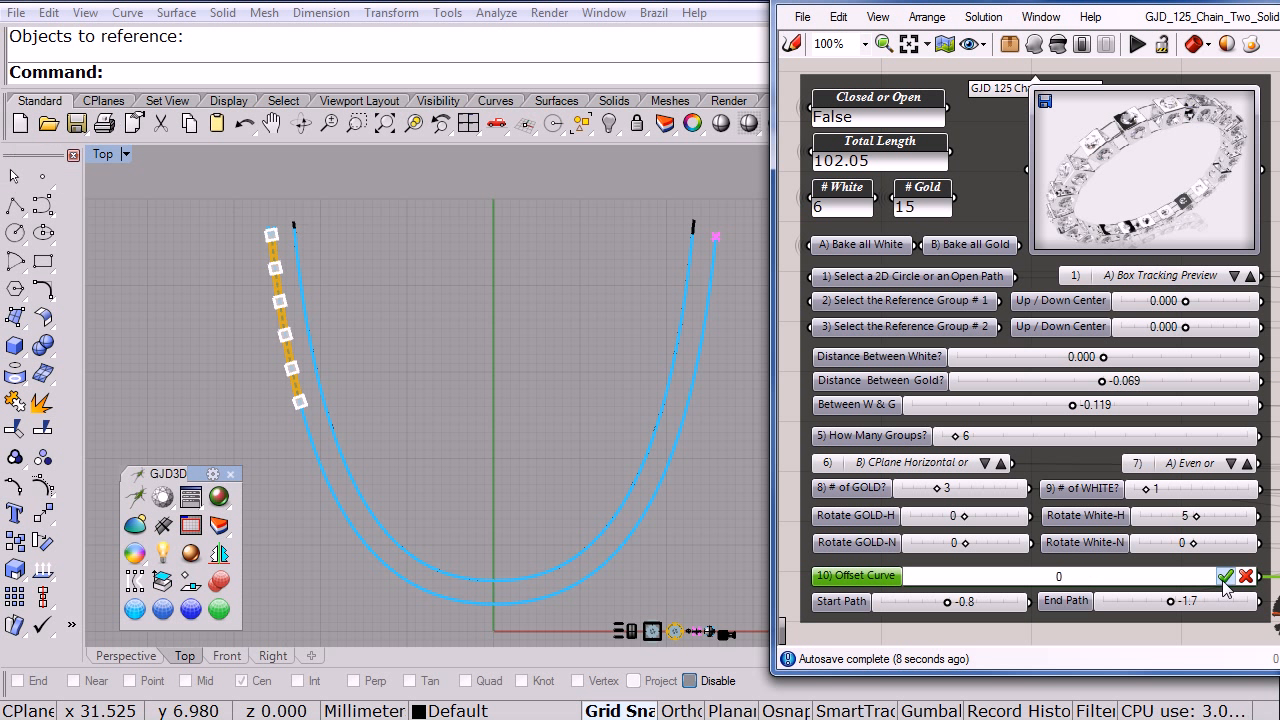
pyautogui.click(1225, 577)
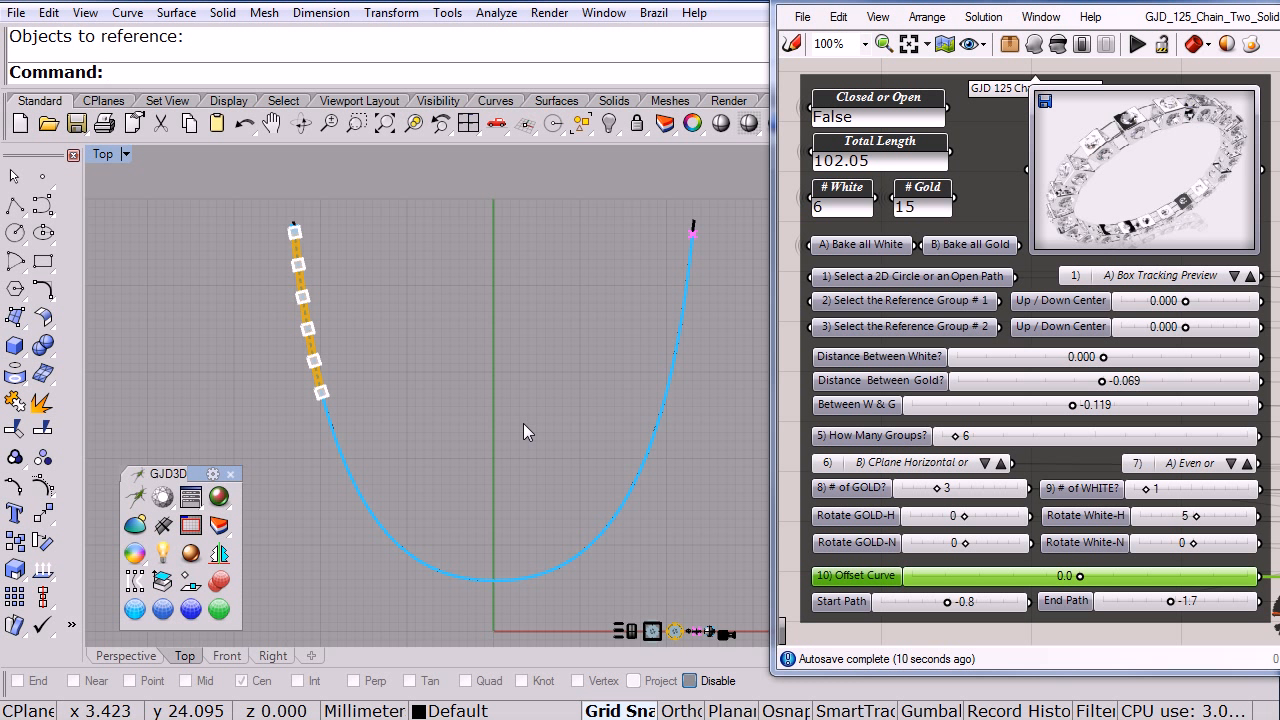
# Step: In the Perspective view, bring back only the hidden circle with ShowSelected
pyautogui.click(134, 657)
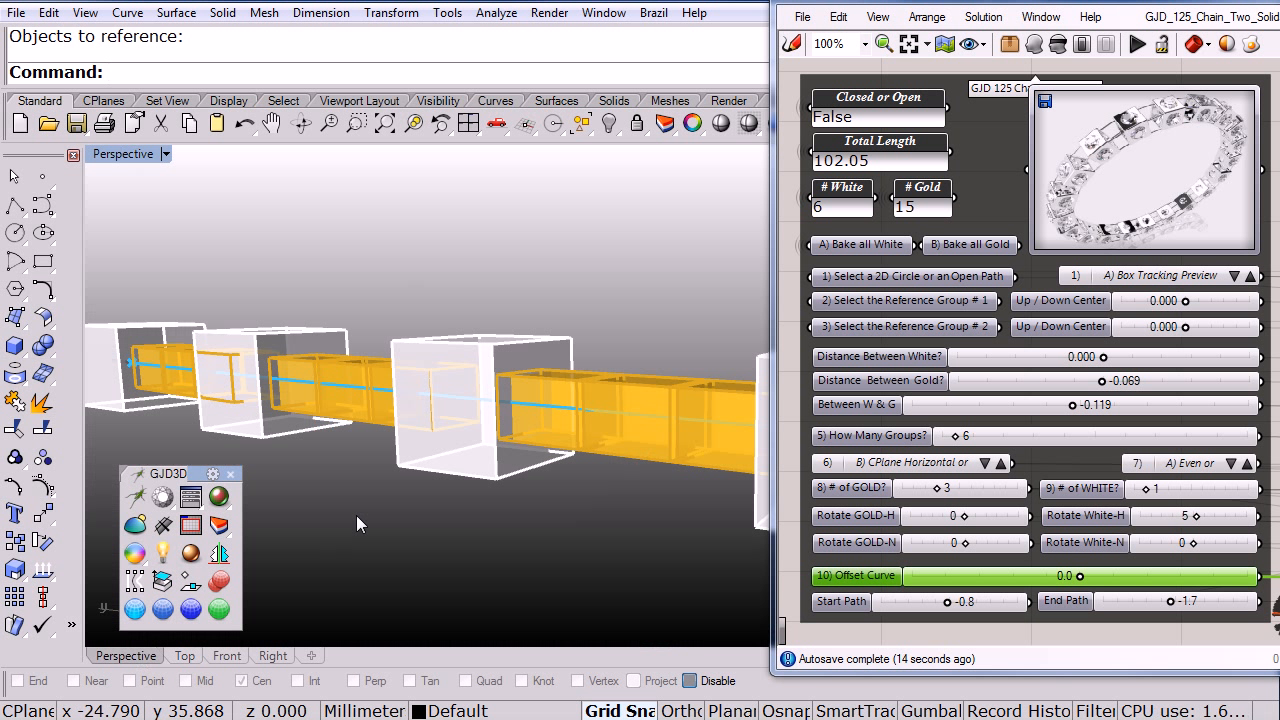
pyautogui.scroll(-3, 356, 515)
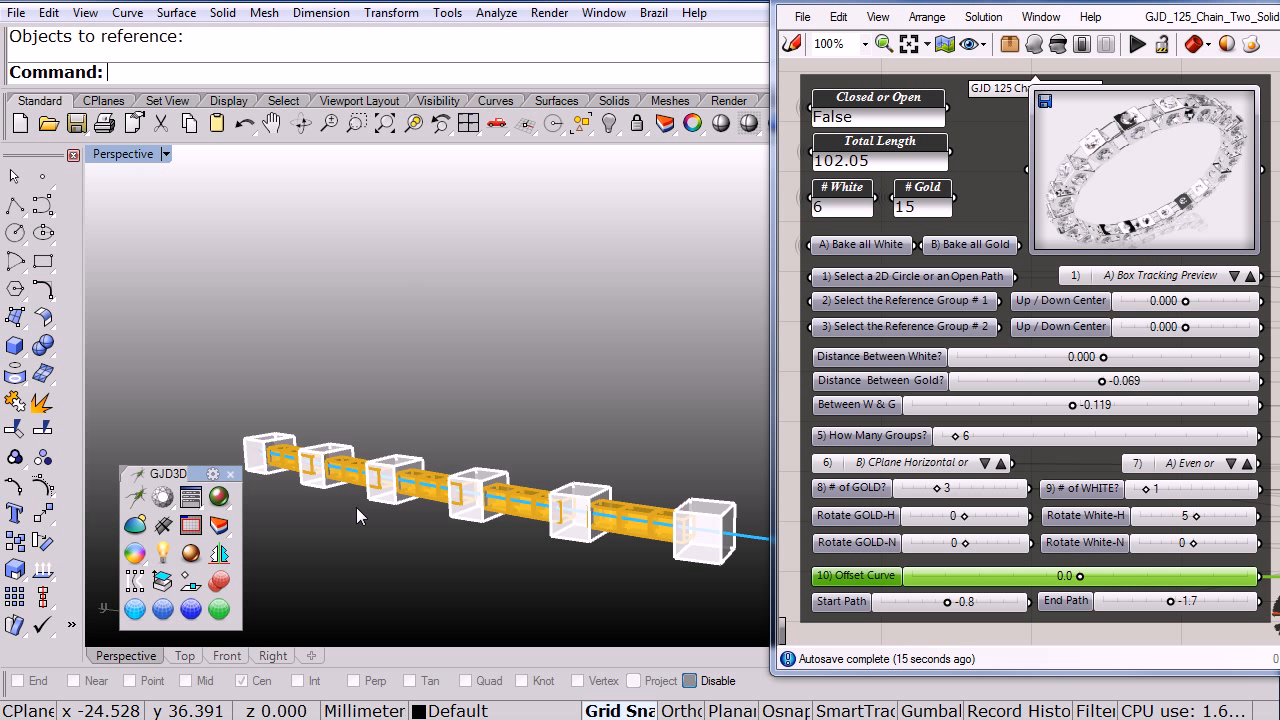
pyautogui.click(609, 125)
pyautogui.click(665, 163)
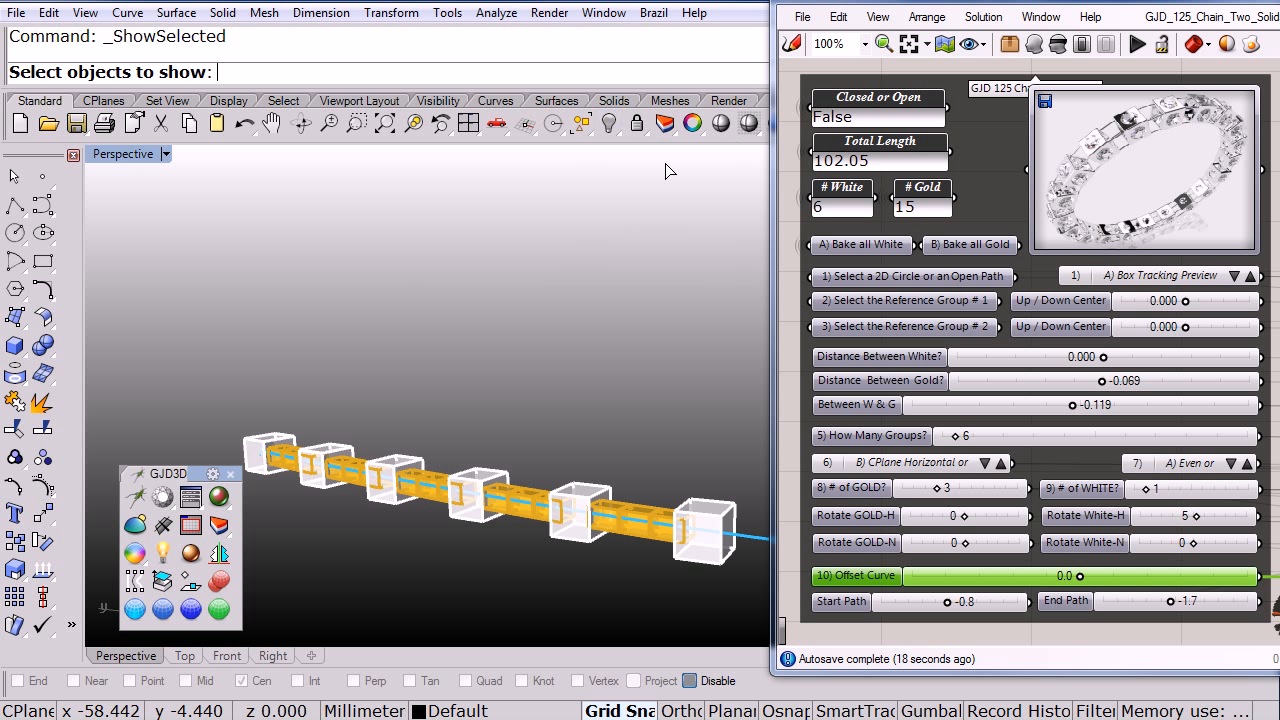
pyautogui.scroll(-5, 313, 356)
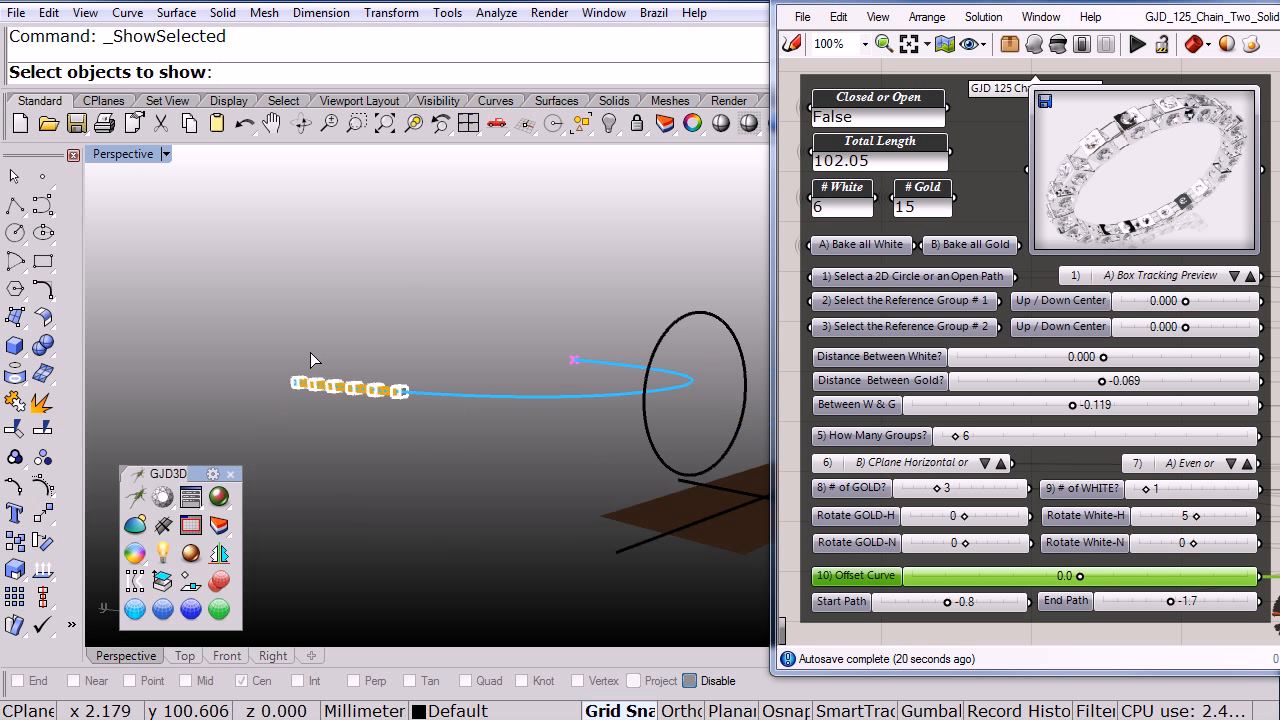
pyautogui.click(700, 316)
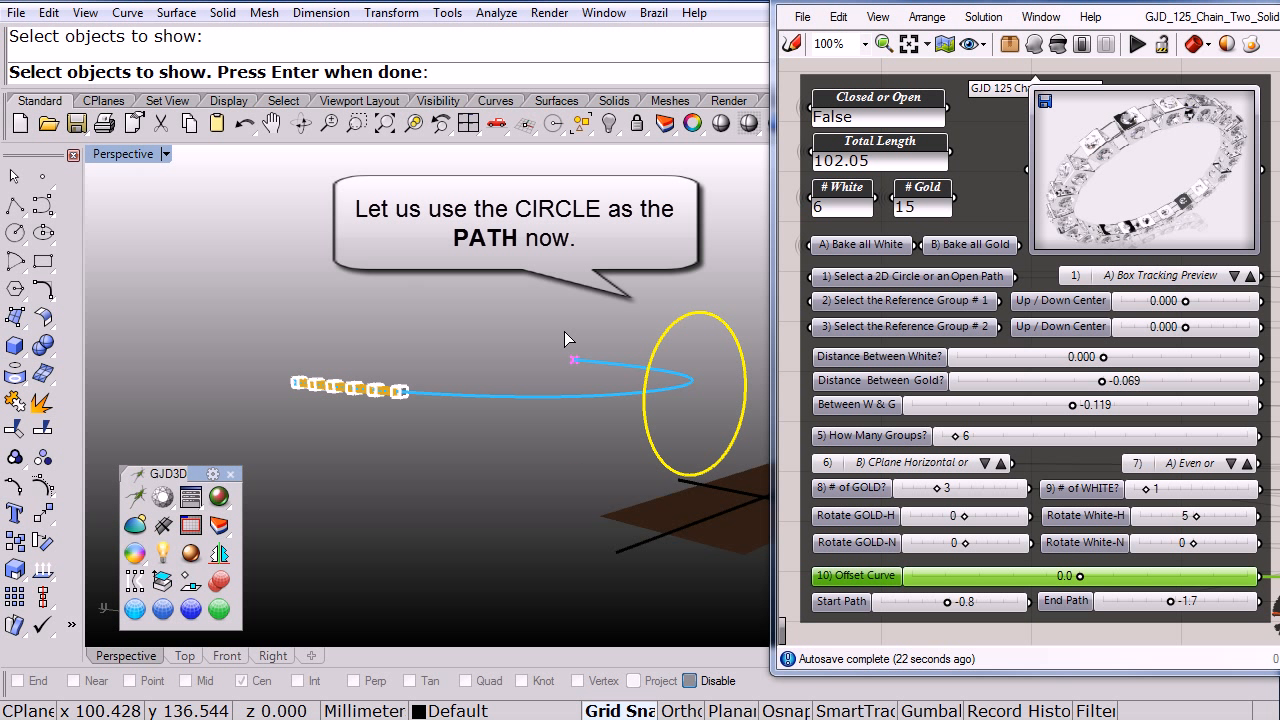
pyautogui.press('Return')
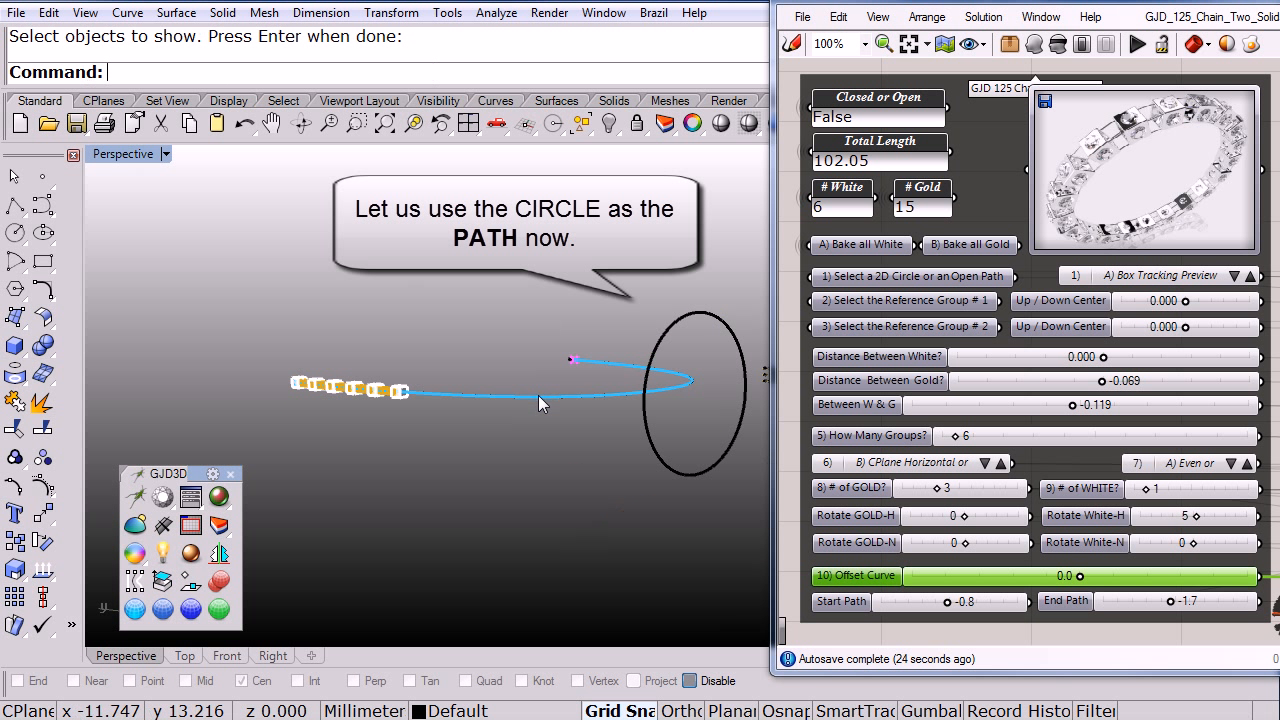
# Step: Reference the circle as the chain path in place of the open curve and hide the open curve
pyautogui.rightClick(838, 282)
pyautogui.click(880, 599)
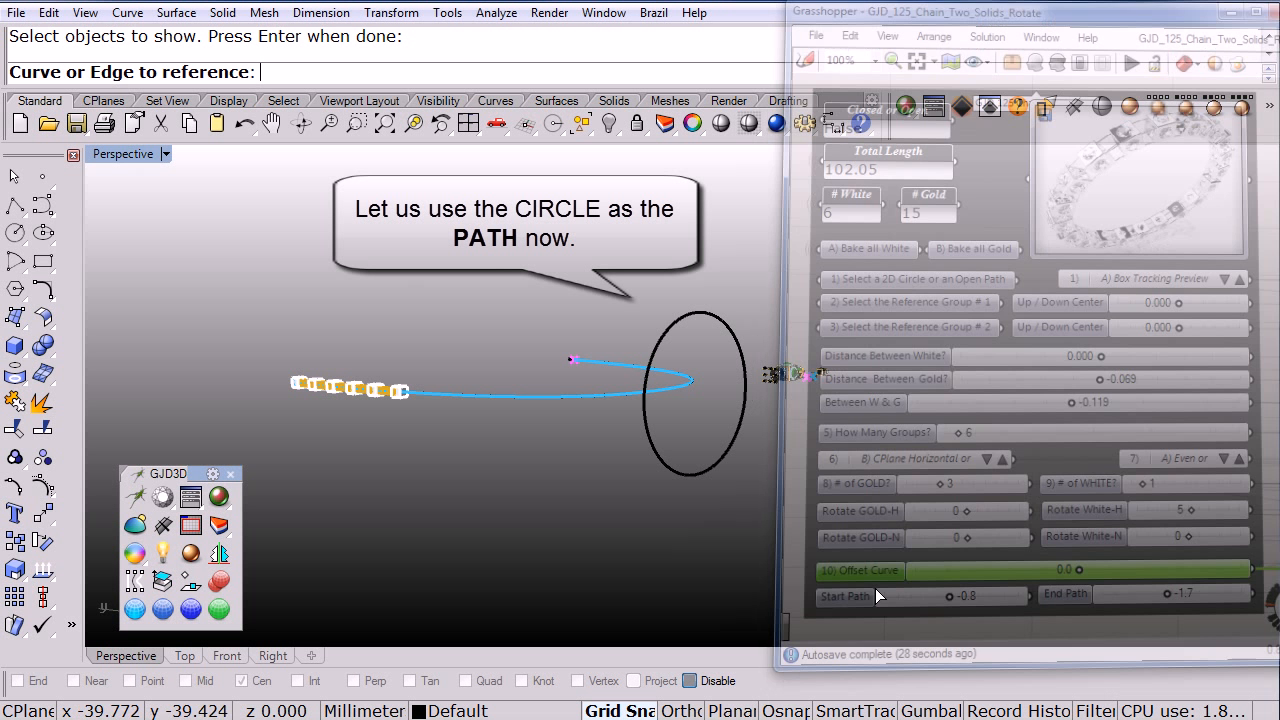
pyautogui.click(641, 404)
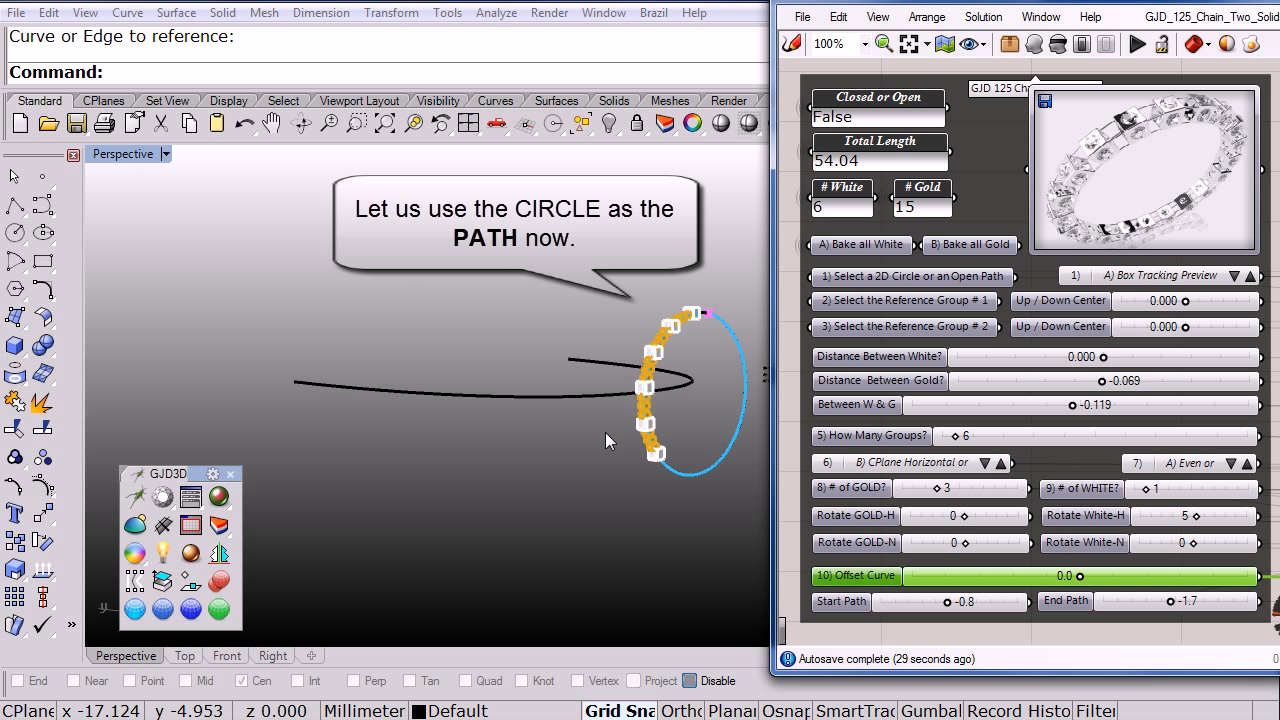
pyautogui.click(464, 392)
pyautogui.click(604, 127)
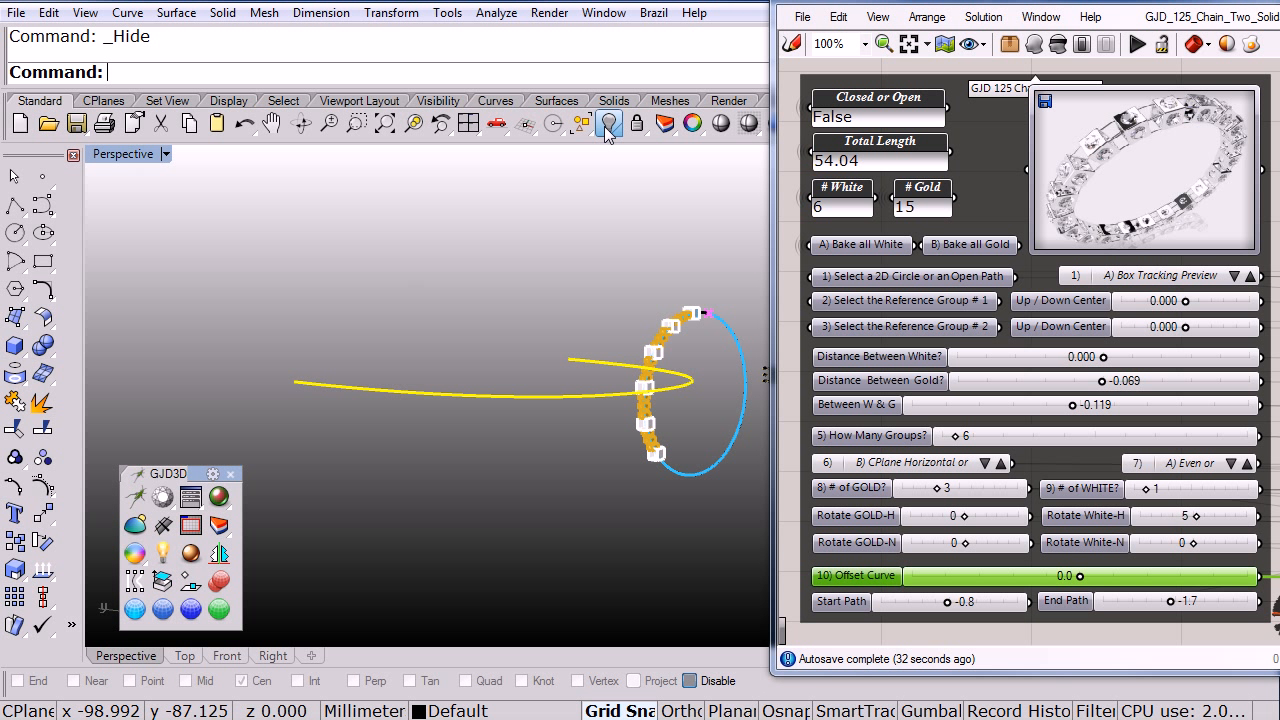
# Step: Switch the chain display to Full Tracking Preview and orient the items around the circle with CPlane Normal
pyautogui.keyDown('shift'); pyautogui.moveTo(699, 426); pyautogui.dragTo(517, 474, button='right'); pyautogui.keyUp('shift')
pyautogui.scroll(5, 545, 405)
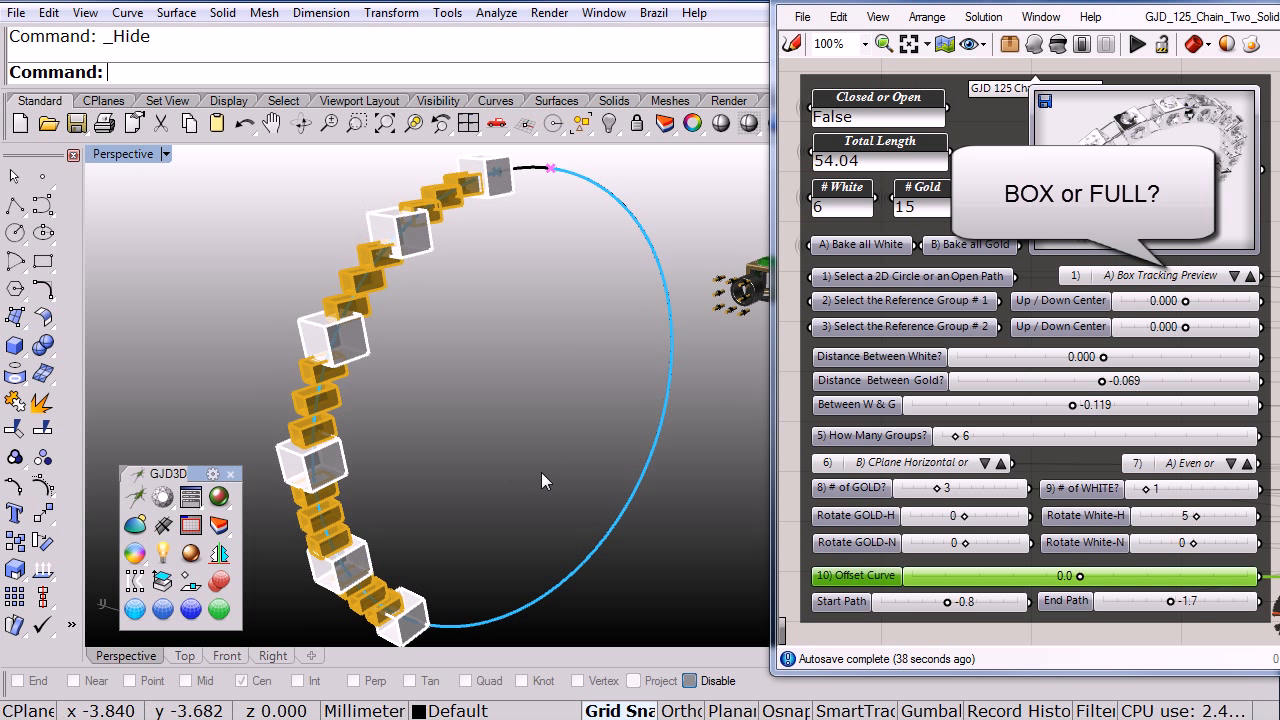
pyautogui.click(1235, 276)
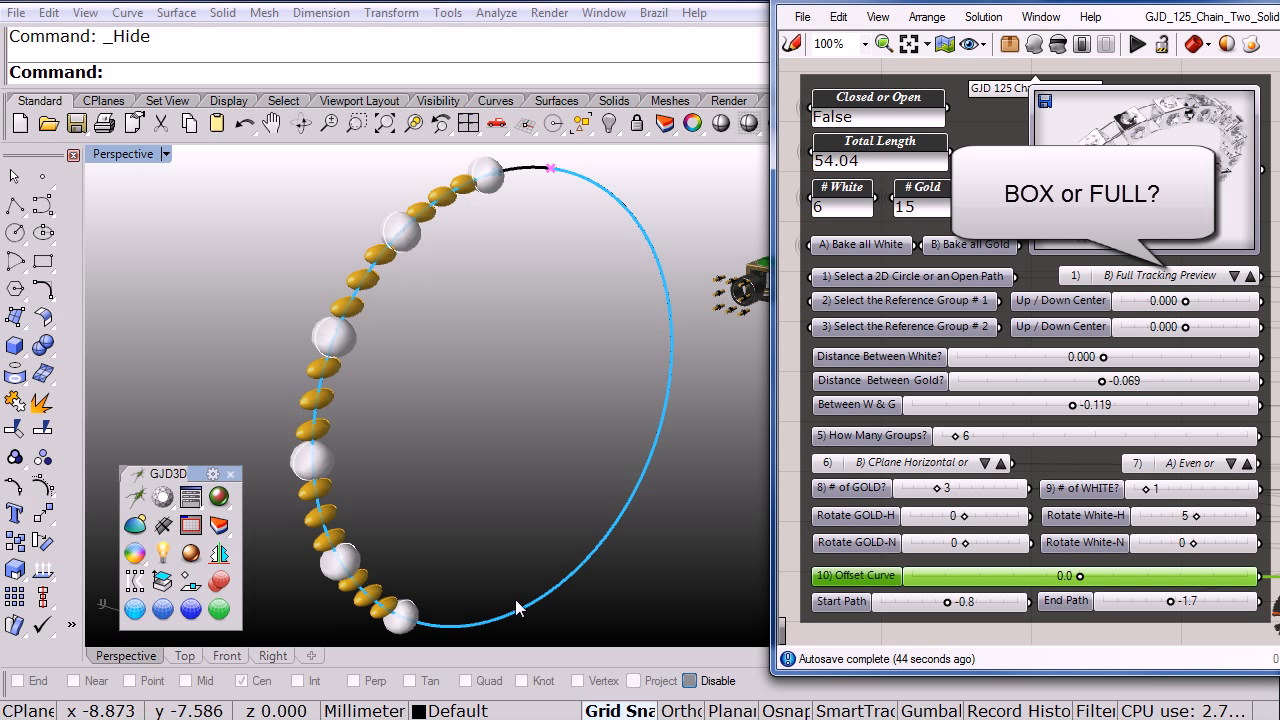
pyautogui.click(986, 466)
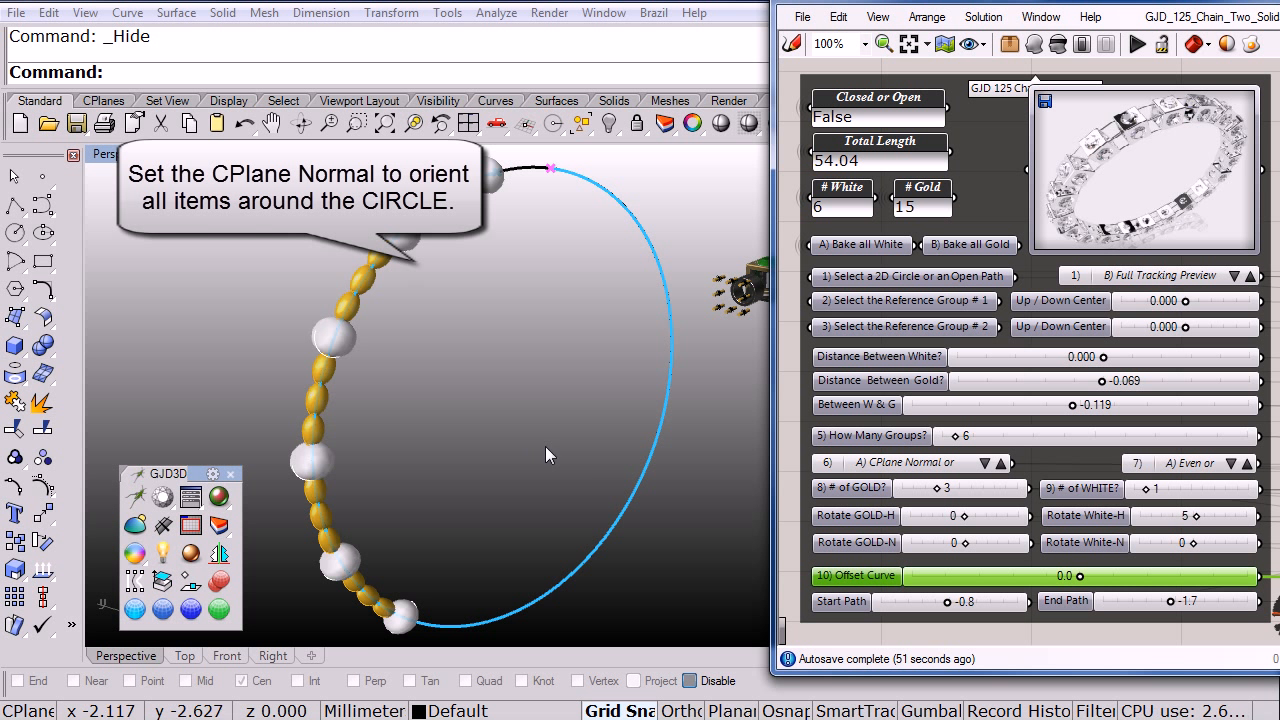
# Step: Reference the hollow gold cube frame as the new item for Reference Group # 1
pyautogui.keyDown('shift'); pyautogui.moveTo(573, 445); pyautogui.dragTo(491, 447, button='right'); pyautogui.keyUp('shift')
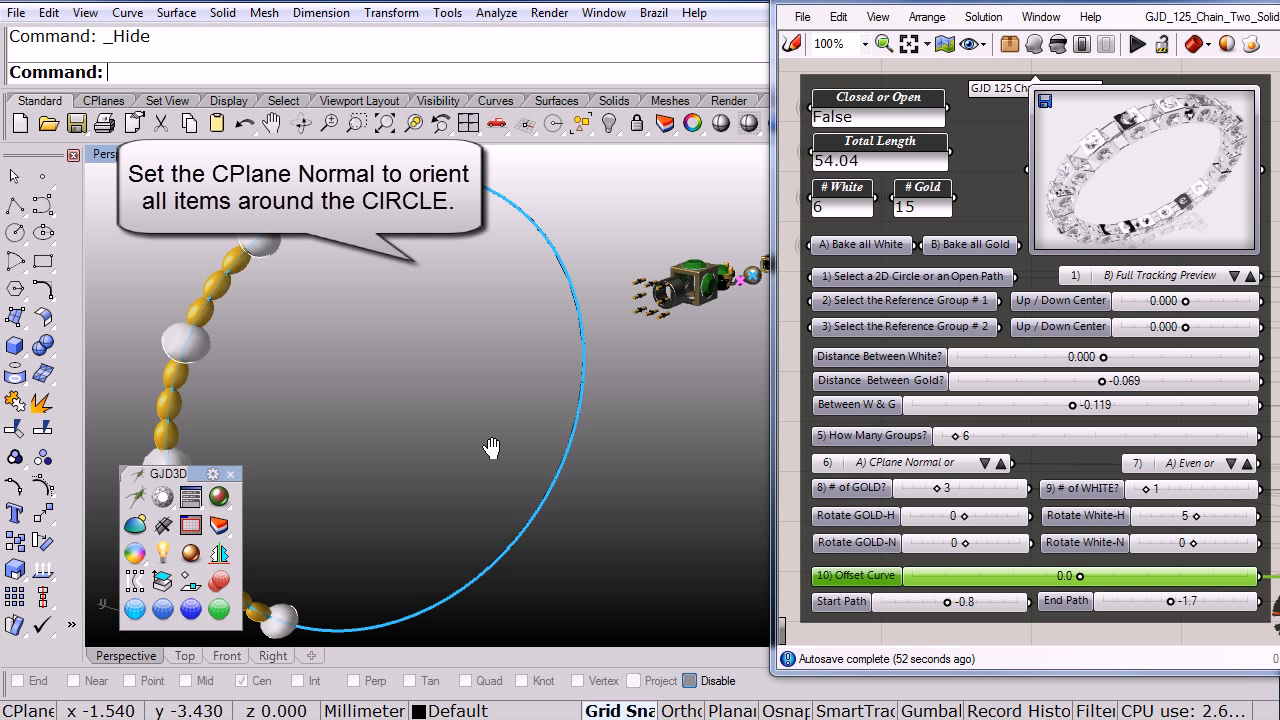
pyautogui.scroll(-4, 270, 405)
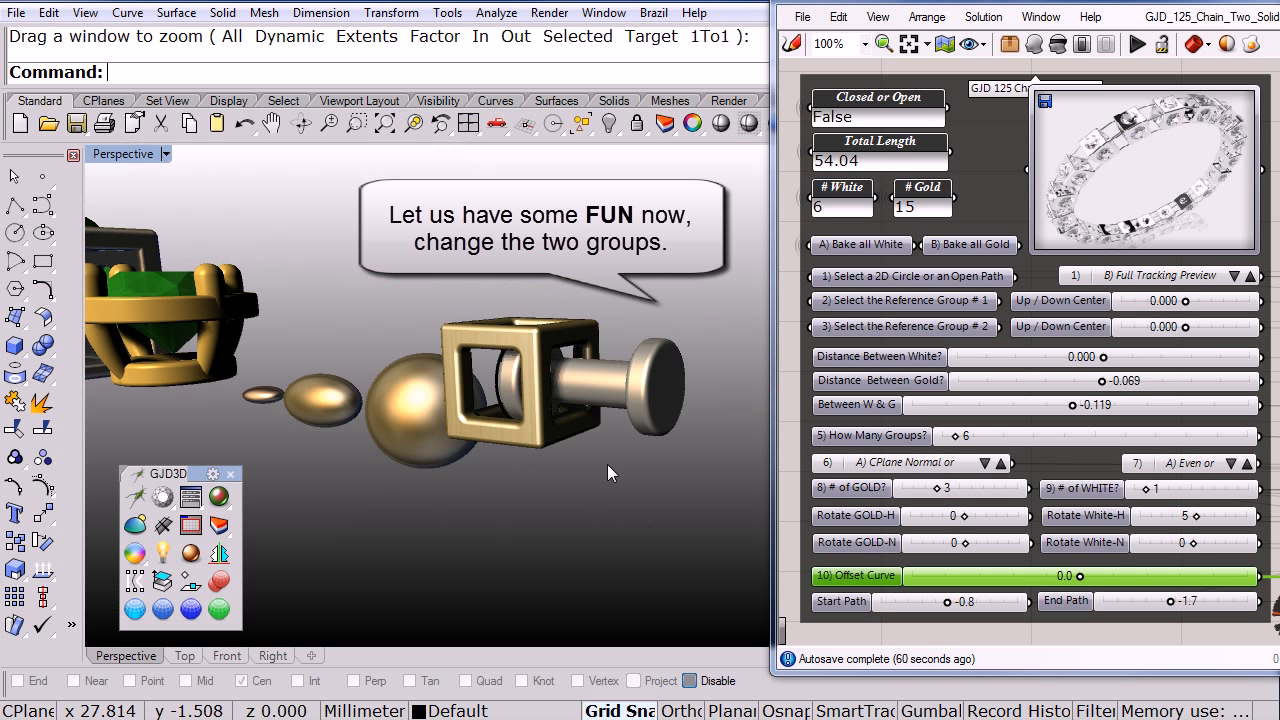
pyautogui.rightClick(865, 300)
pyautogui.click(908, 625)
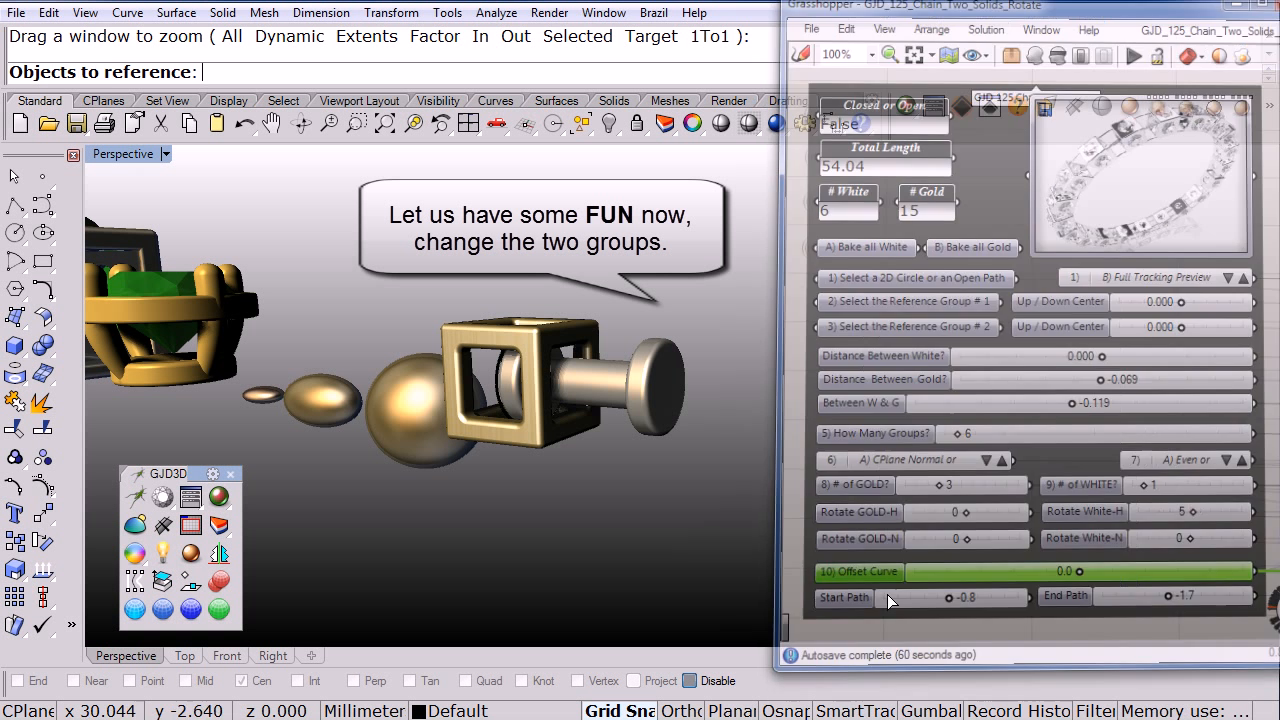
pyautogui.click(474, 335)
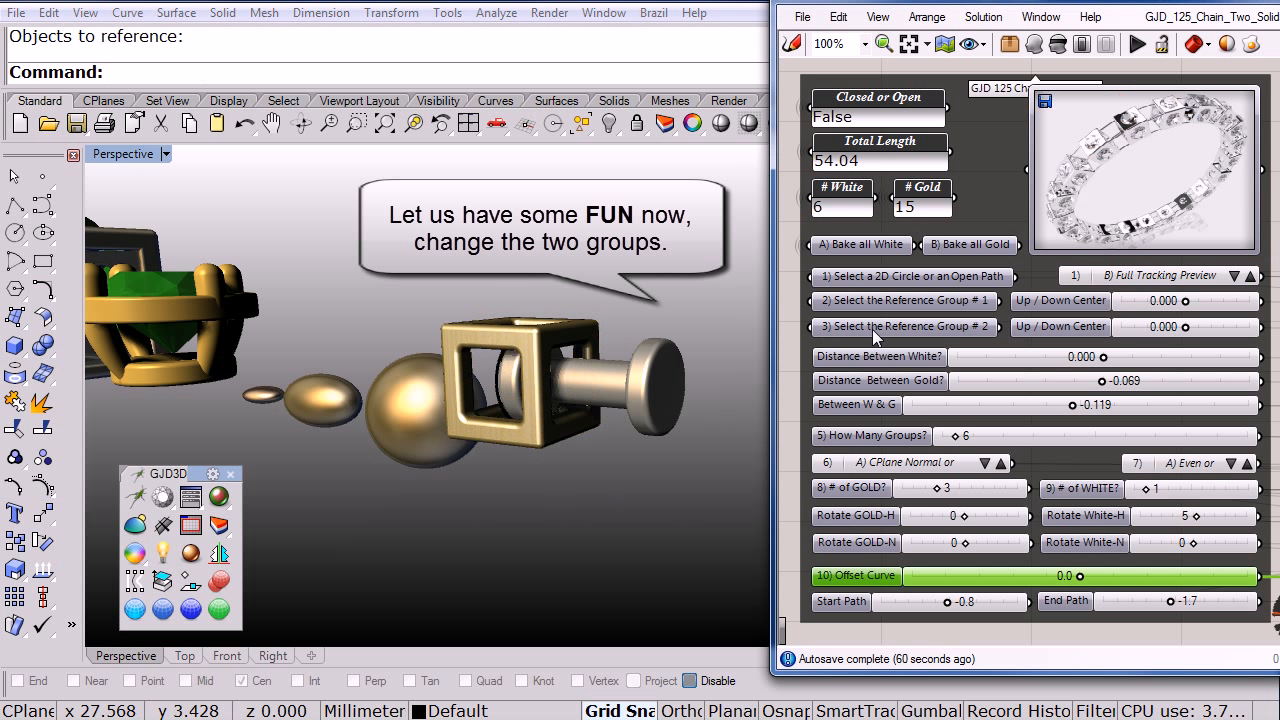
# Step: Reference the silver rod with a disc at each end as the new item for Reference Group # 2
pyautogui.rightClick(872, 329)
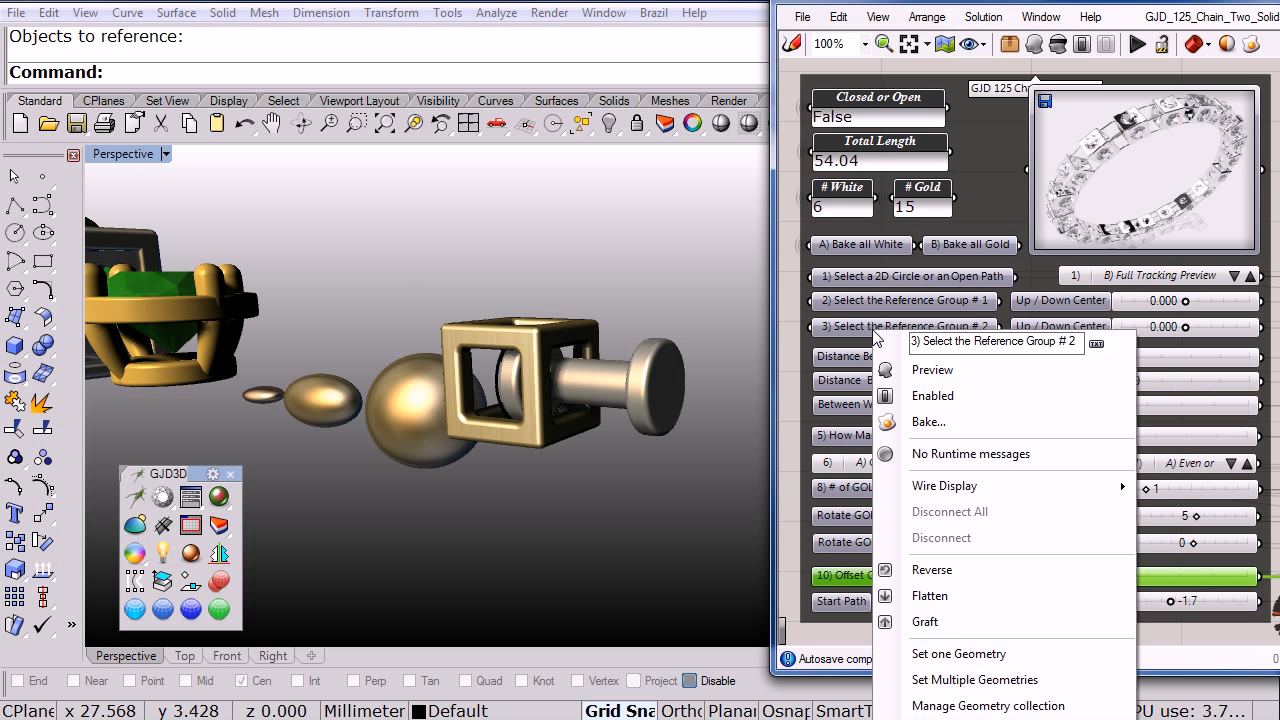
pyautogui.click(930, 655)
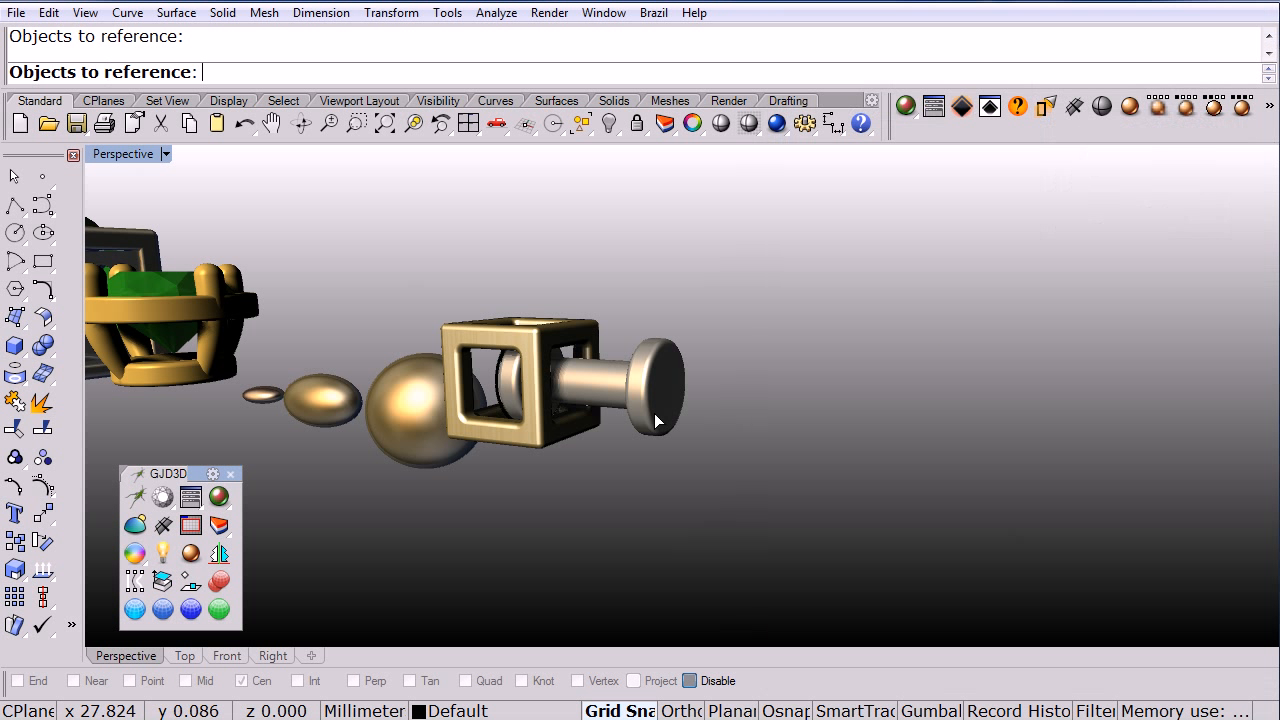
pyautogui.click(640, 379)
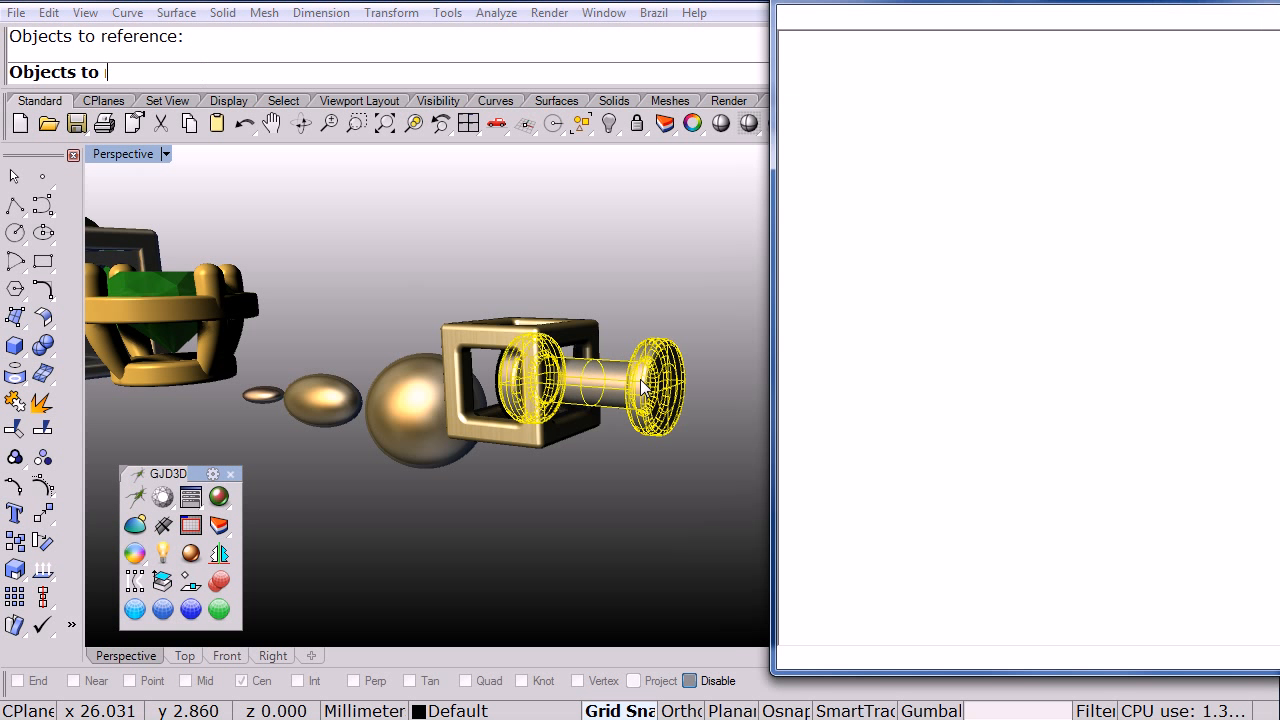
pyautogui.press('Return')
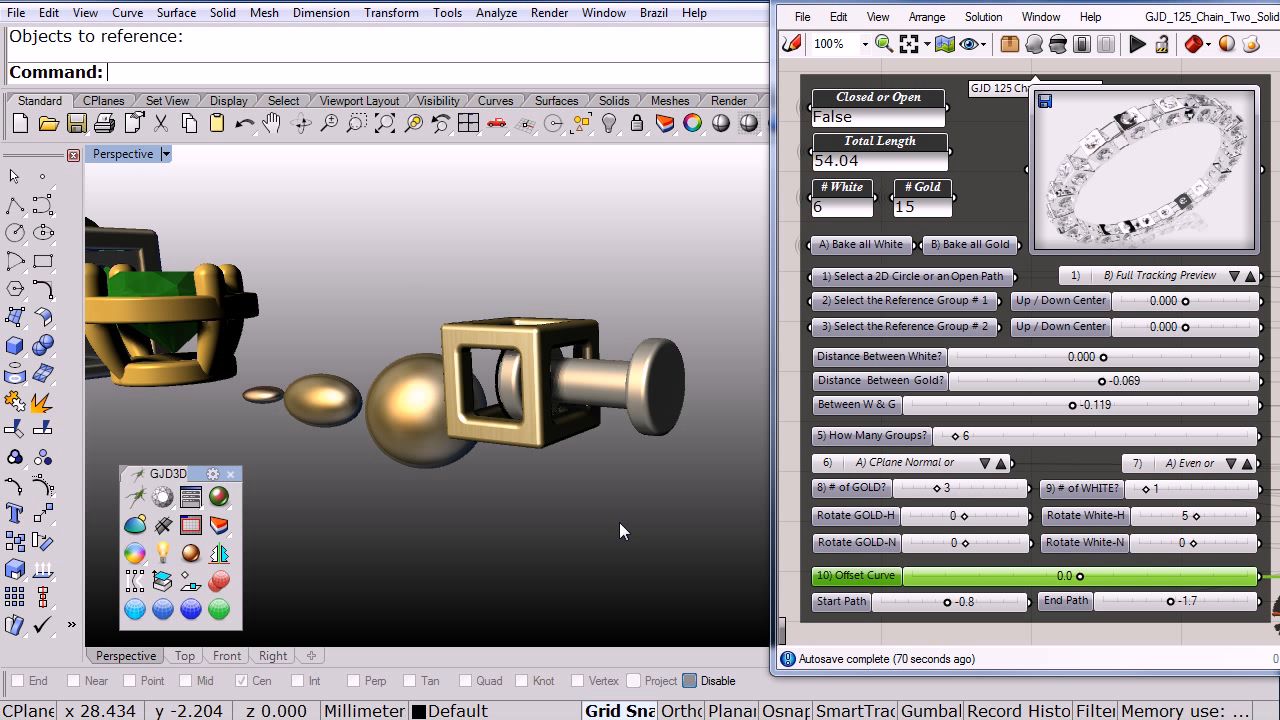
# Step: Reduce the chain on the circle to 1 gold item between white items and 3 groups
pyautogui.scroll(-5, 619, 522)
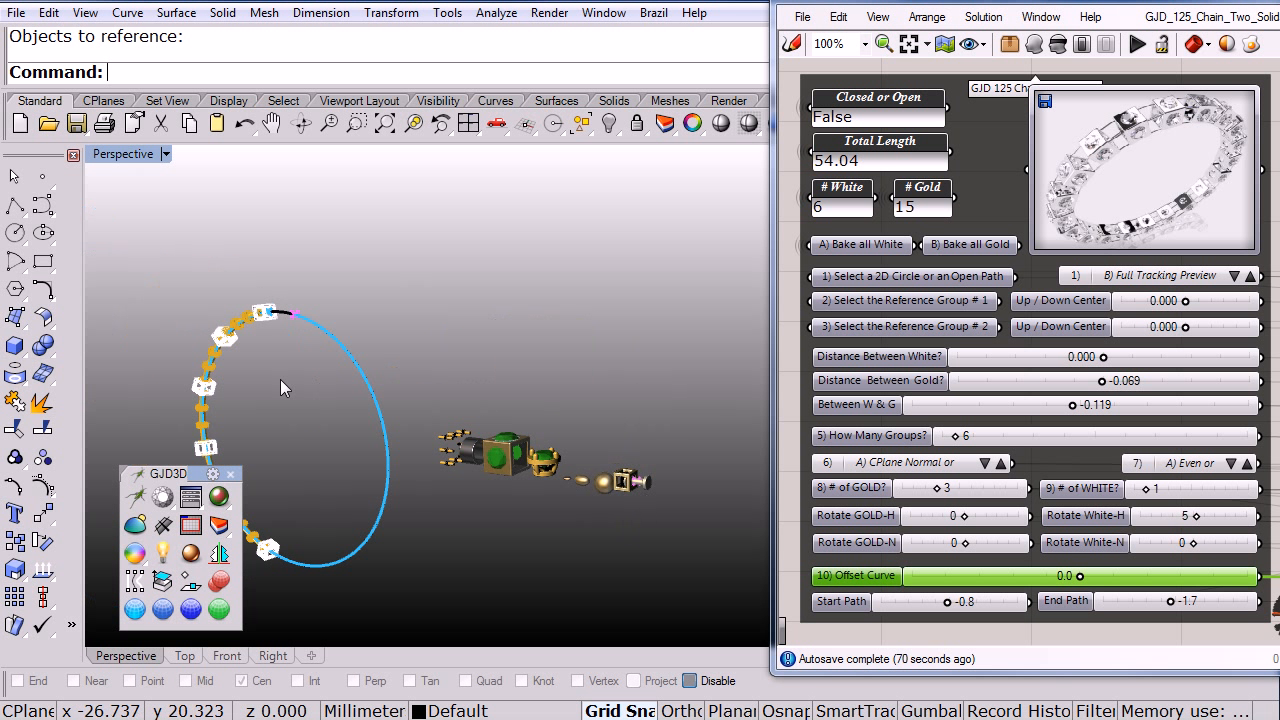
pyautogui.moveTo(280, 379); pyautogui.dragTo(425, 358, button='right')
pyautogui.scroll(-4, 471, 359)
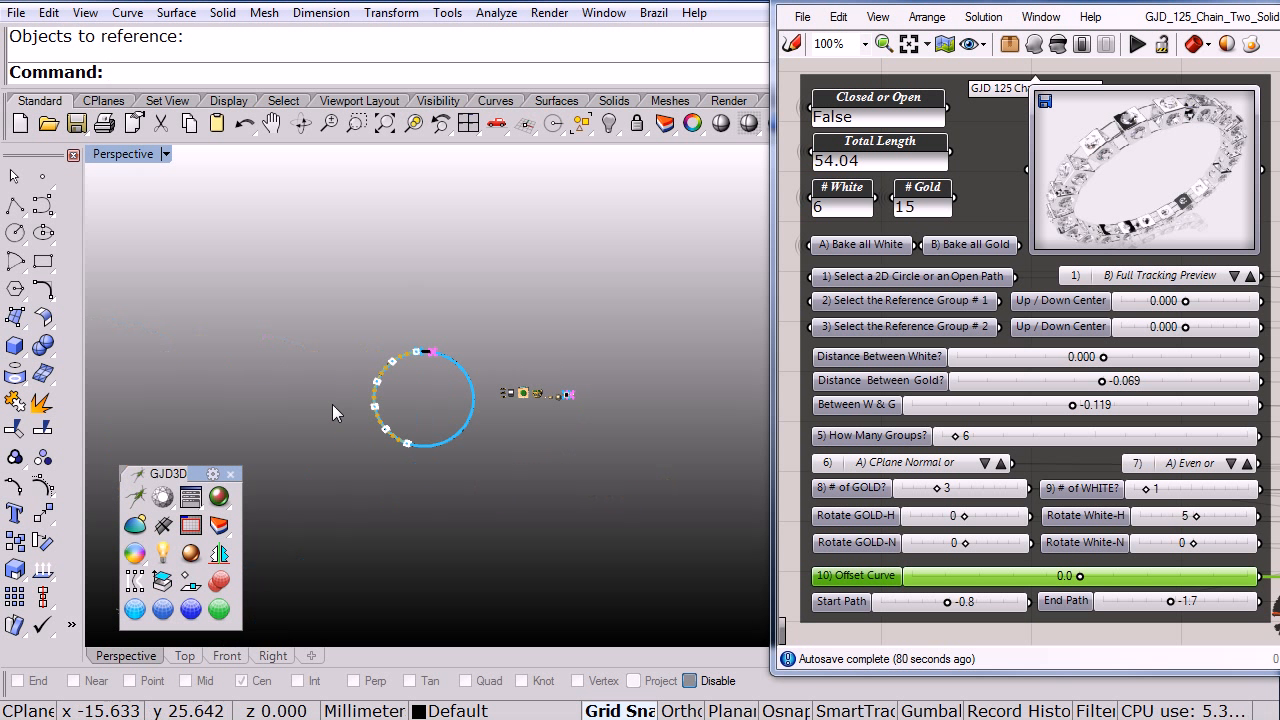
pyautogui.scroll(7, 351, 414)
pyautogui.moveTo(505, 298); pyautogui.dragTo(594, 380, button='right')
pyautogui.scroll(4, 491, 343)
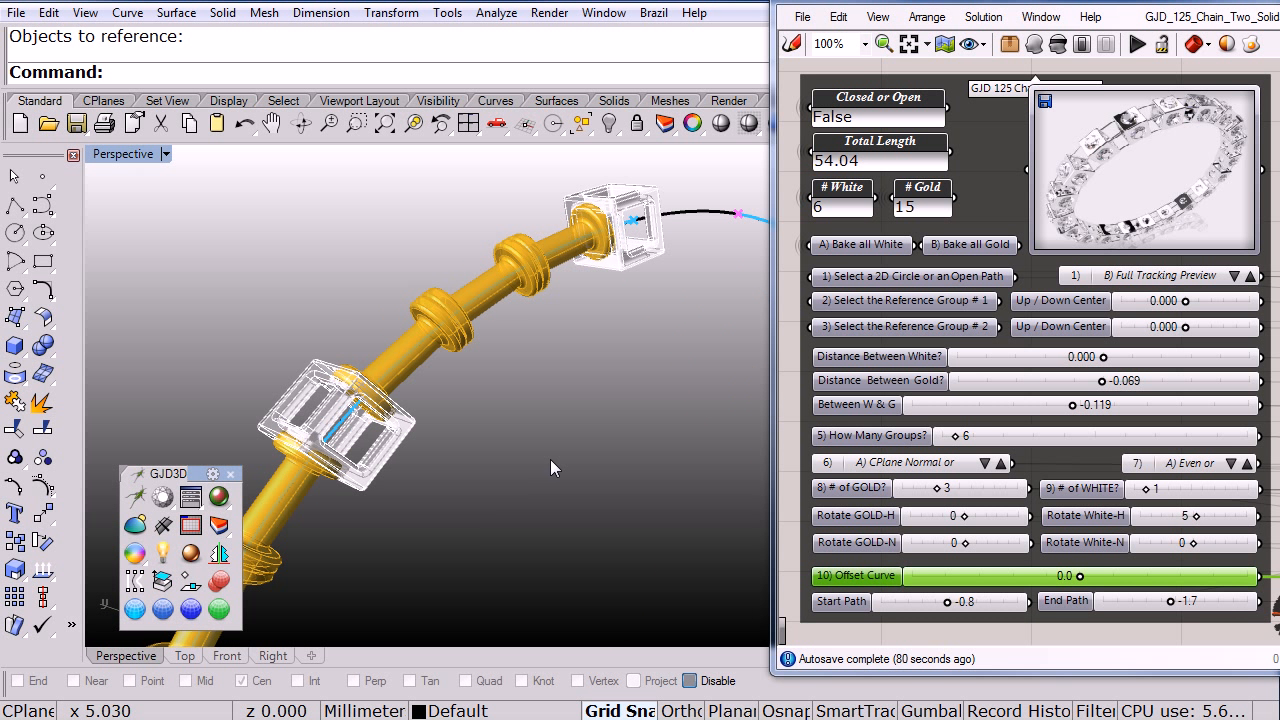
pyautogui.moveTo(558, 481); pyautogui.dragTo(586, 443, button='right')
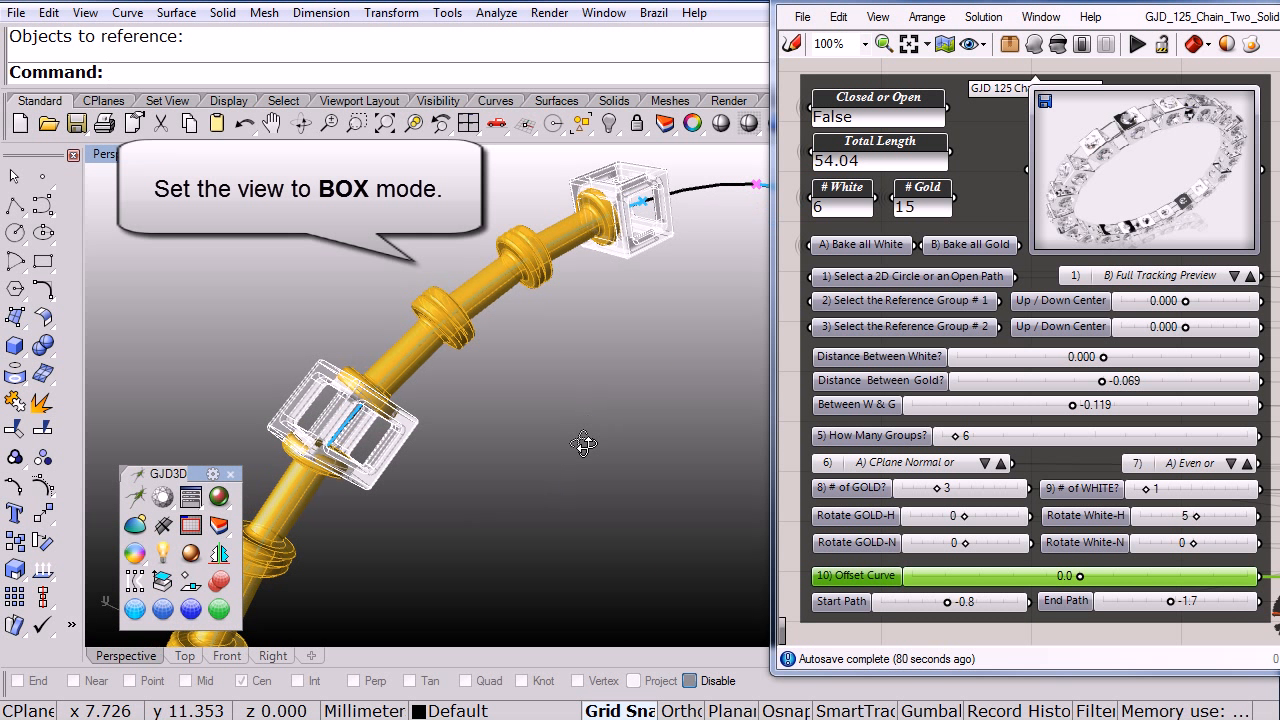
pyautogui.click(1235, 278)
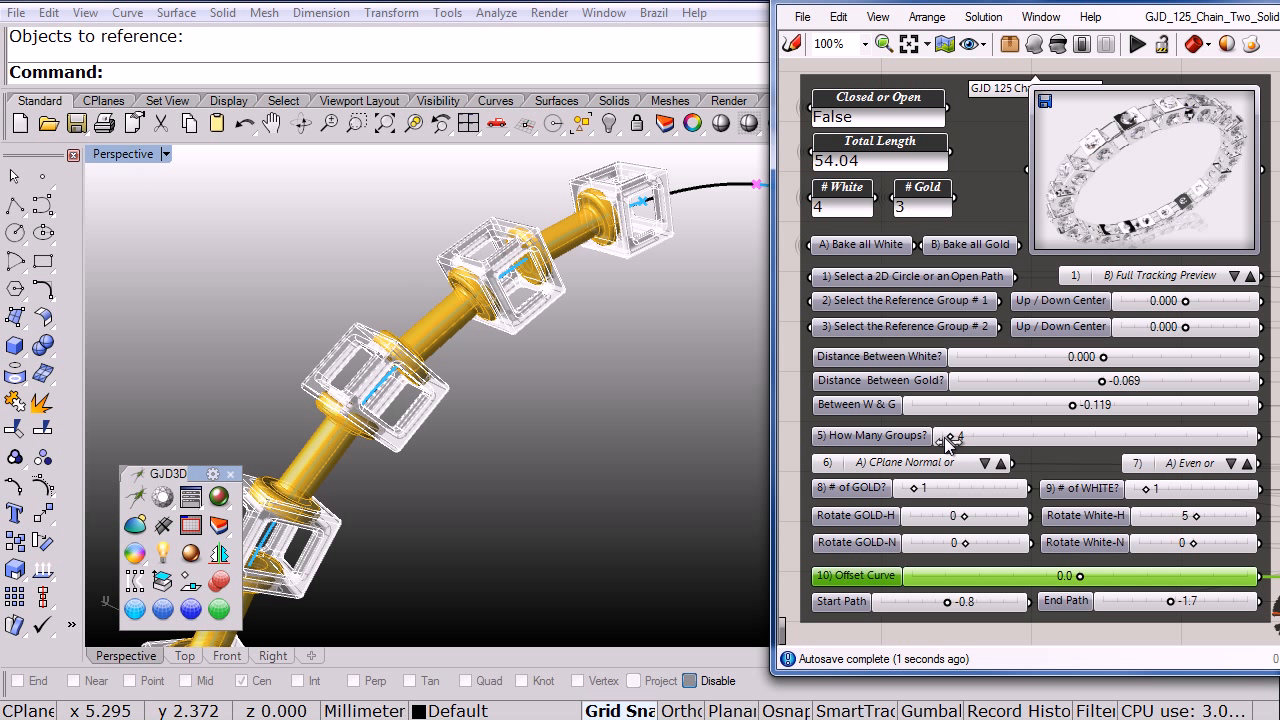
pyautogui.moveTo(944, 437); pyautogui.dragTo(936, 438)
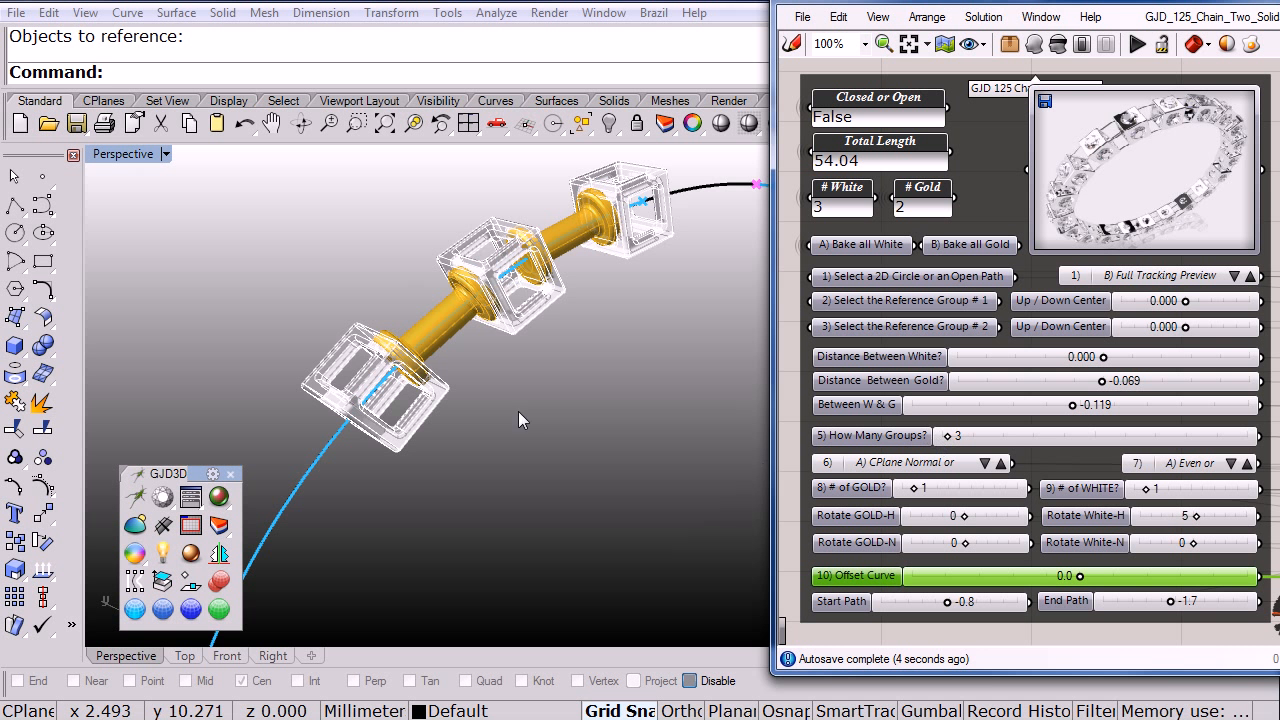
# Step: In the Front view, set the Between W & G spacing to -0.387 so the rod ends sit inside the cube frames
pyautogui.moveTo(518, 411); pyautogui.dragTo(491, 371, button='right')
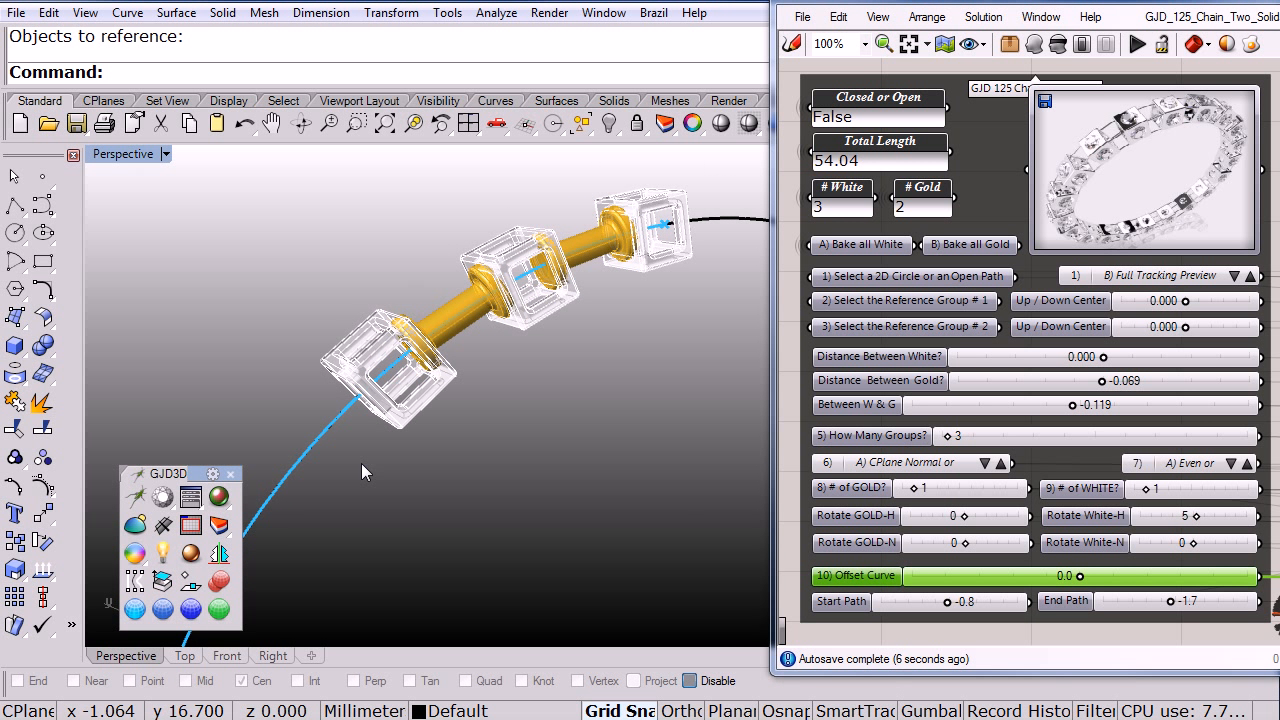
pyautogui.click(224, 655)
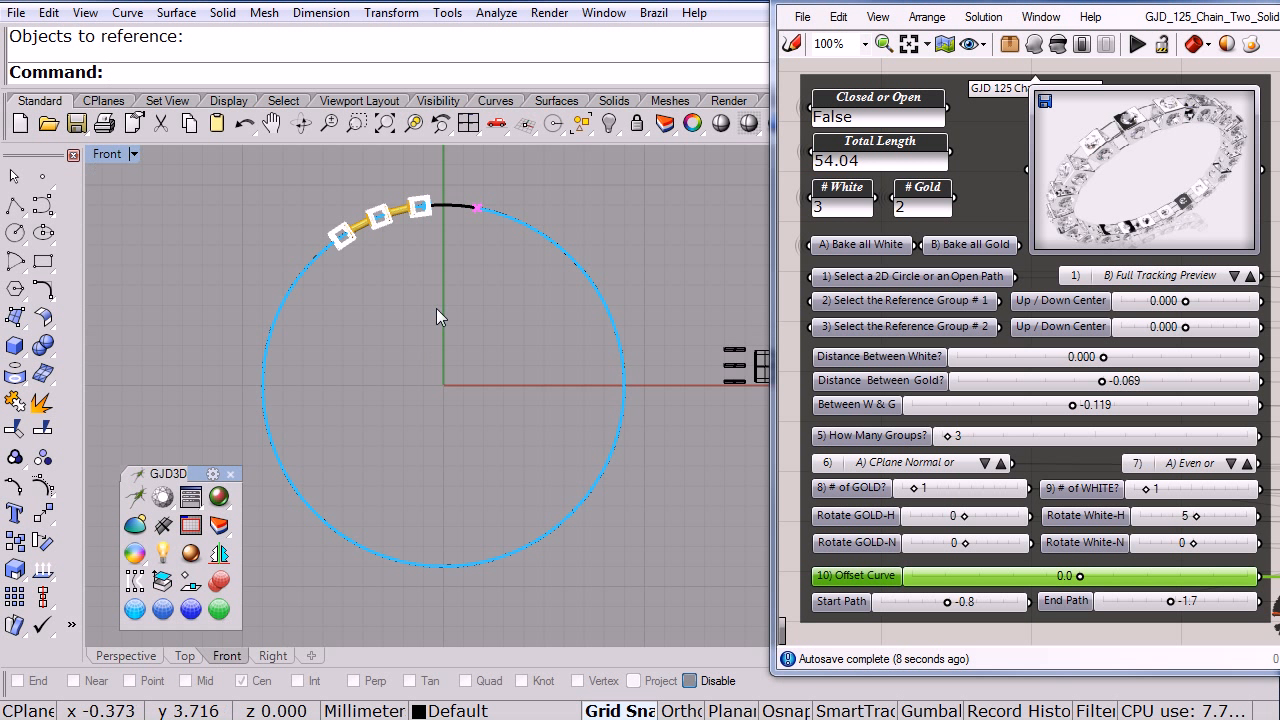
pyautogui.scroll(6, 390, 315)
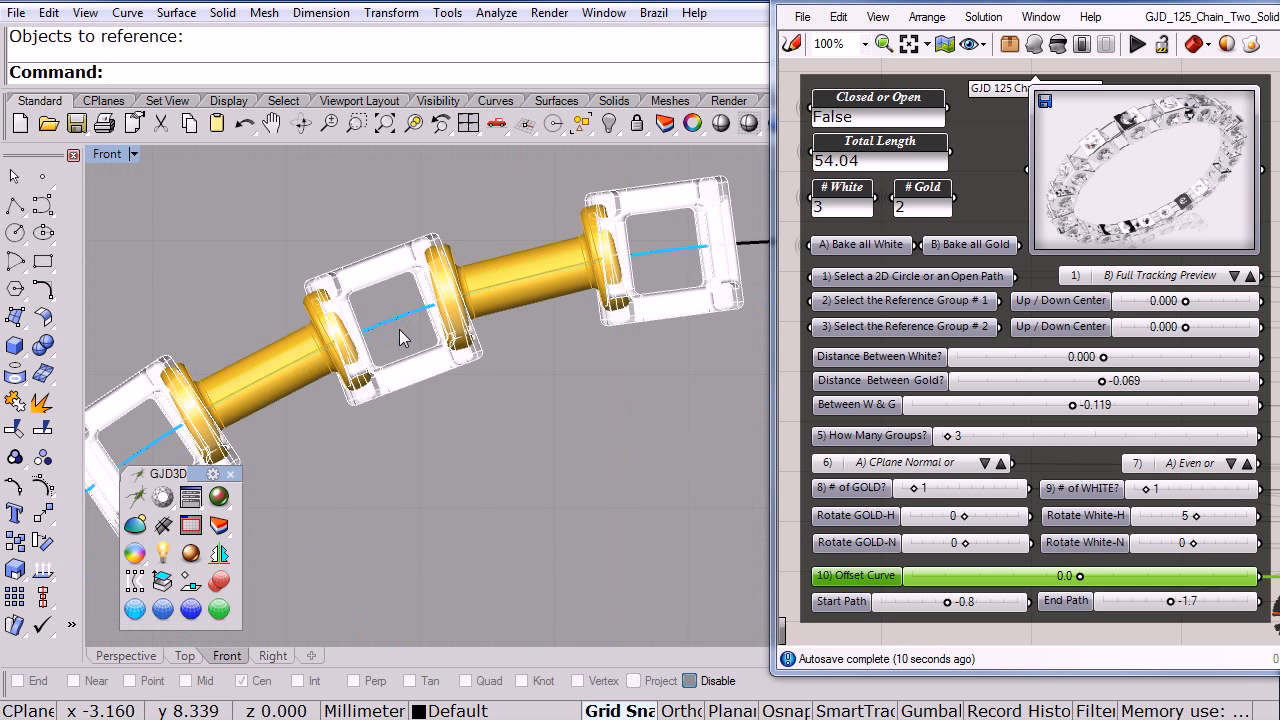
pyautogui.scroll(4, 400, 338)
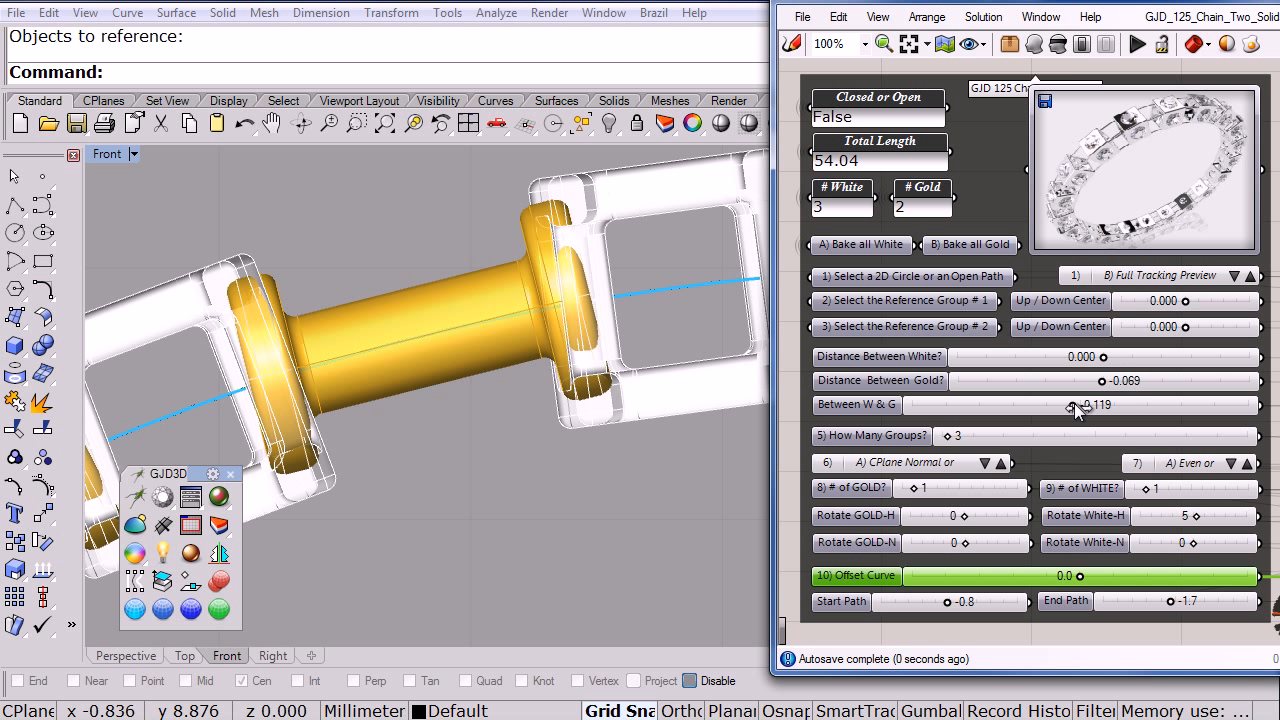
pyautogui.moveTo(1072, 404); pyautogui.dragTo(1058, 406)
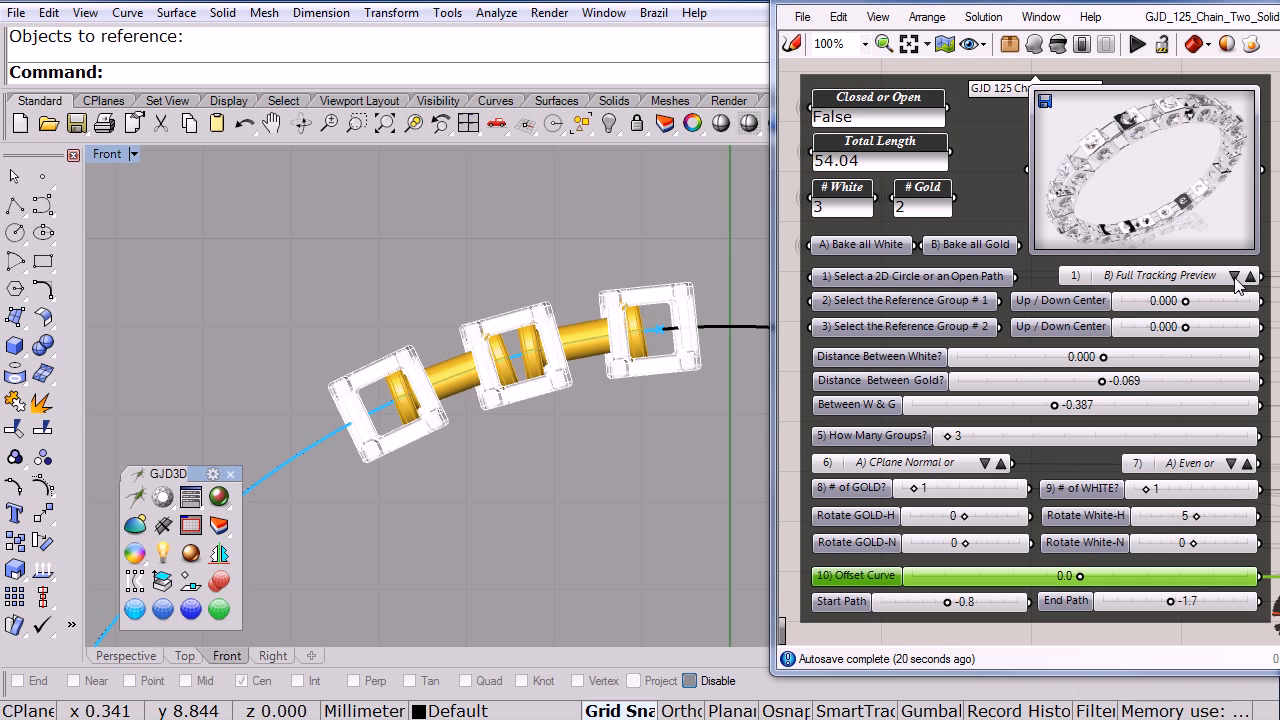
# Step: Switch the chain display to Box Tracking Preview
pyautogui.click(1235, 276)
pyautogui.moveTo(387, 463); pyautogui.dragTo(392, 395, button='right')
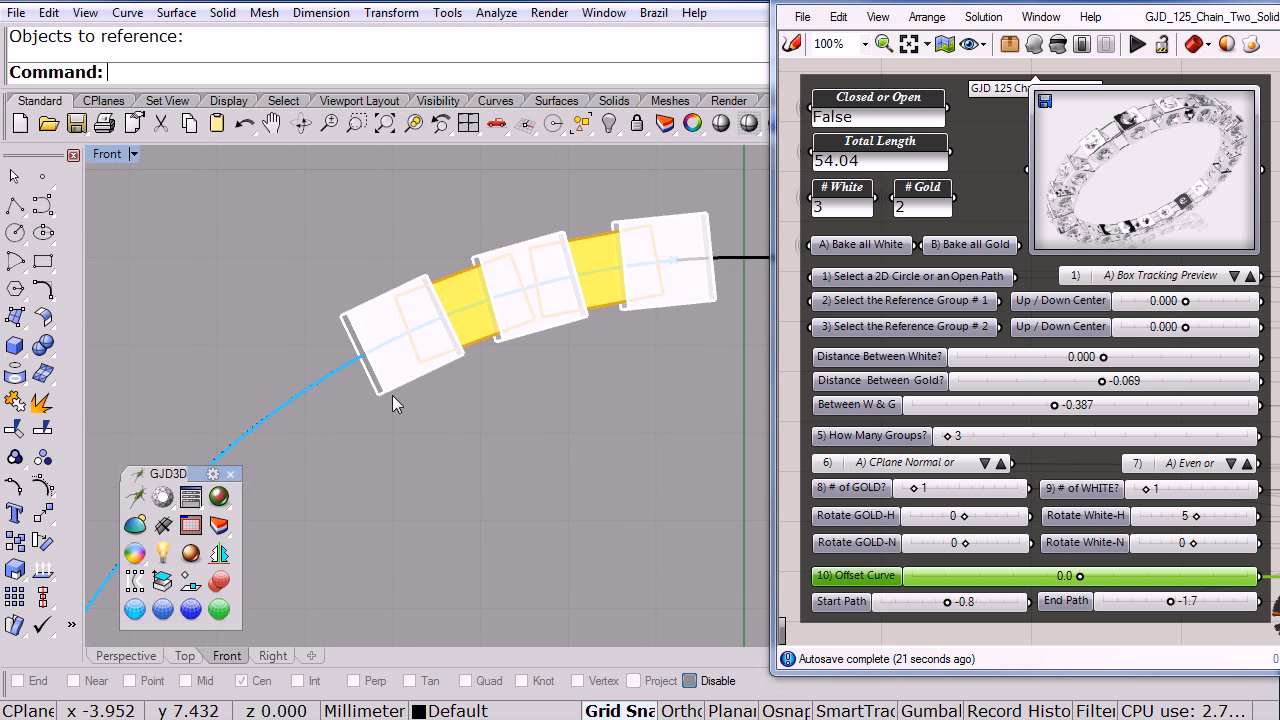
pyautogui.scroll(-5, 416, 396)
pyautogui.scroll(-5, 440, 375)
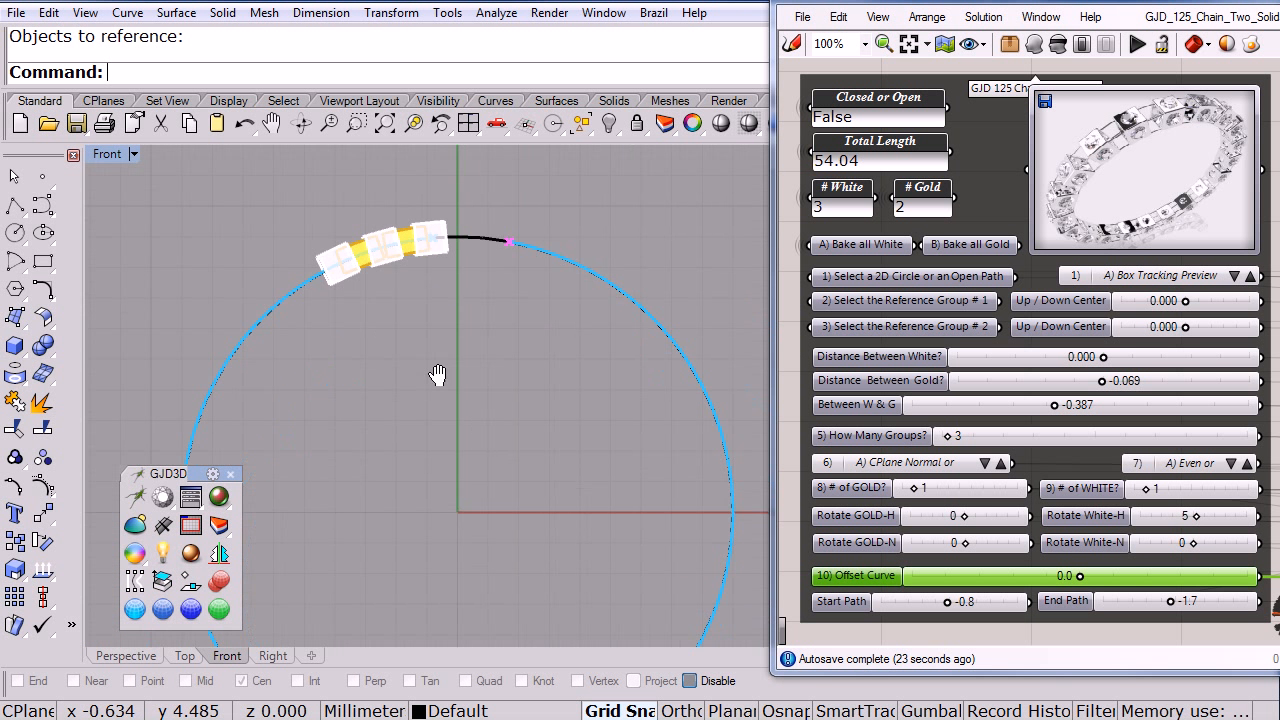
# Step: Set both the End Path and Start Path offsets of the circle to 0.0
pyautogui.doubleClick(1139, 601)
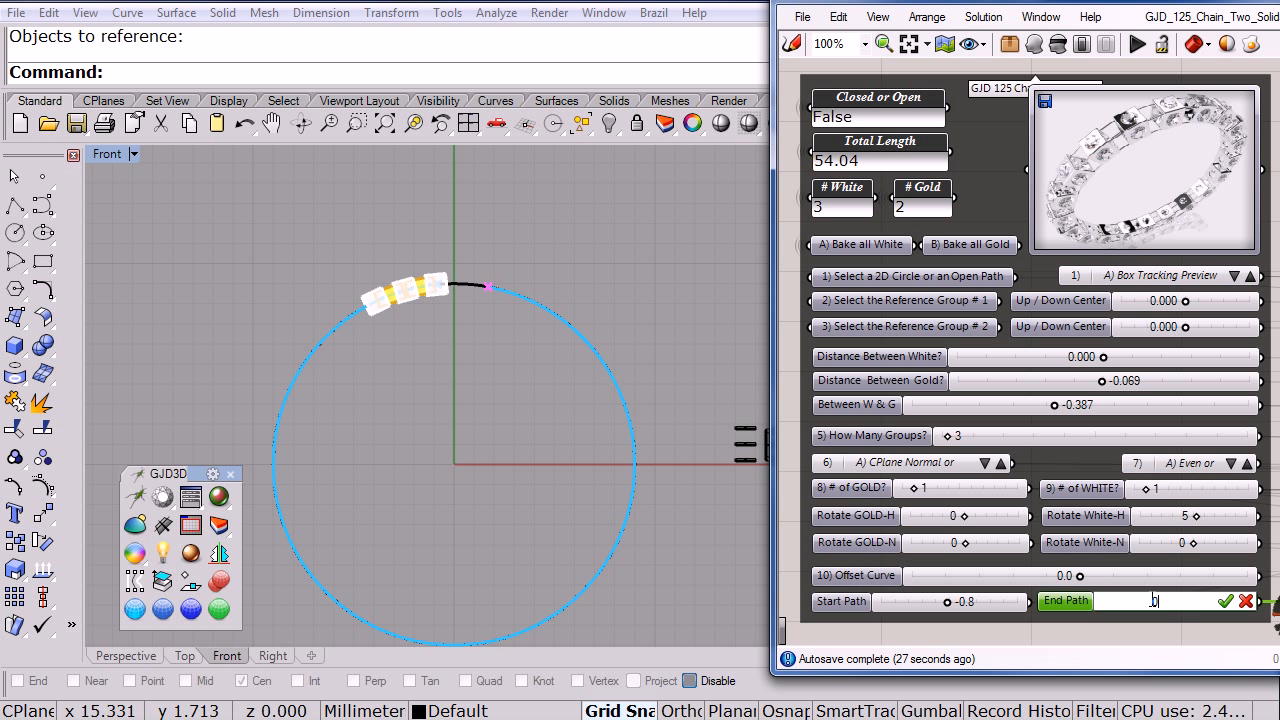
pyautogui.click(1222, 601)
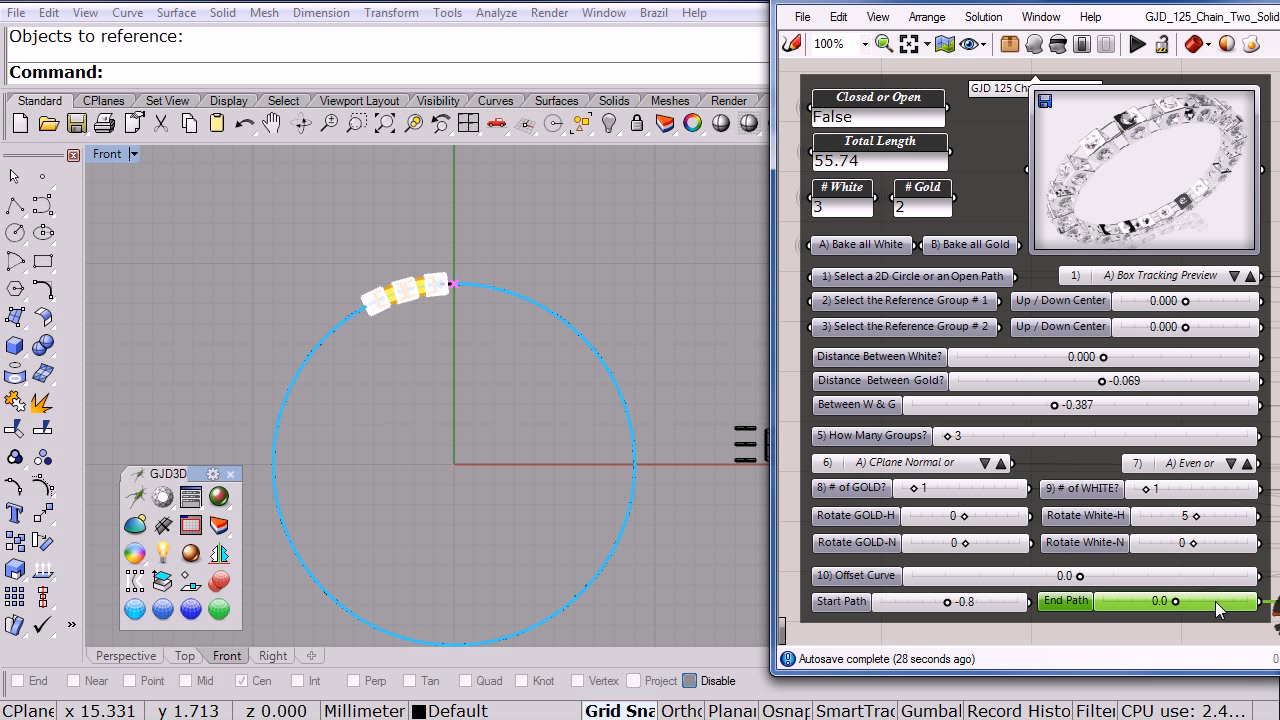
pyautogui.doubleClick(925, 601)
pyautogui.write('0')
pyautogui.click(995, 602)
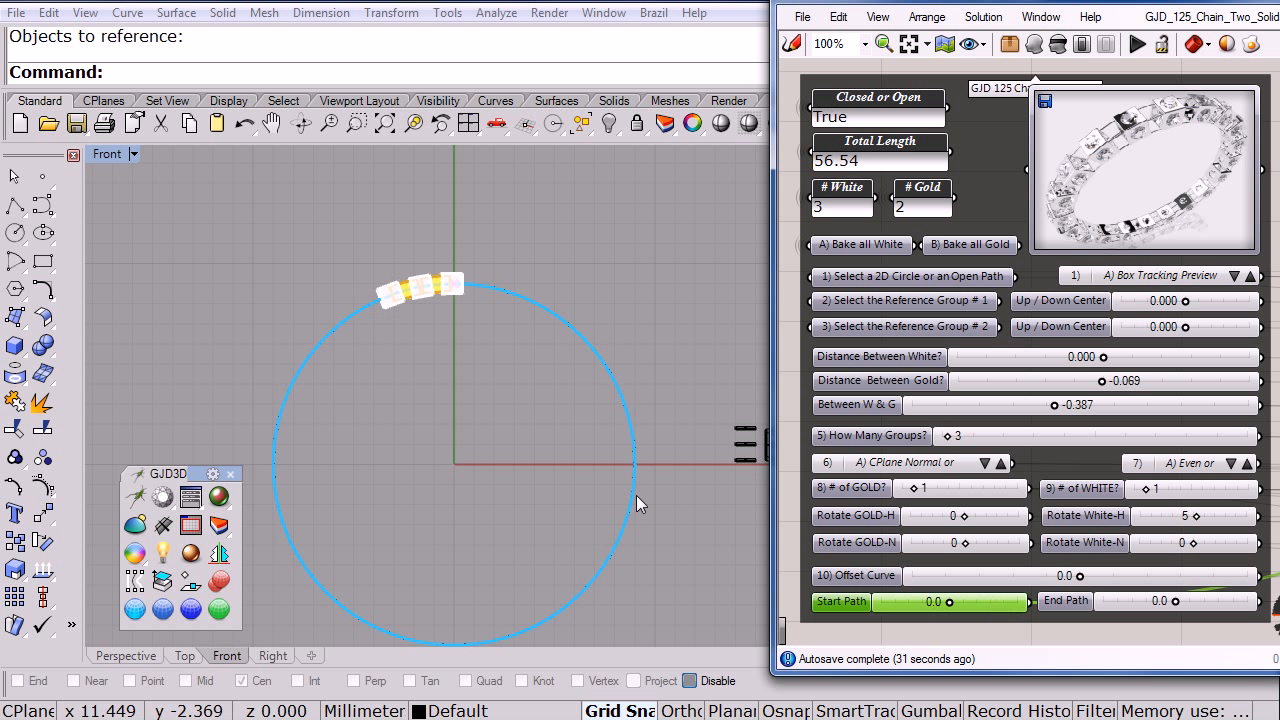
# Step: Fill the whole circle using 37 groups, the Odd option and a Between W & G spacing of -0.382
pyautogui.moveTo(451, 432); pyautogui.dragTo(461, 368, button='right')
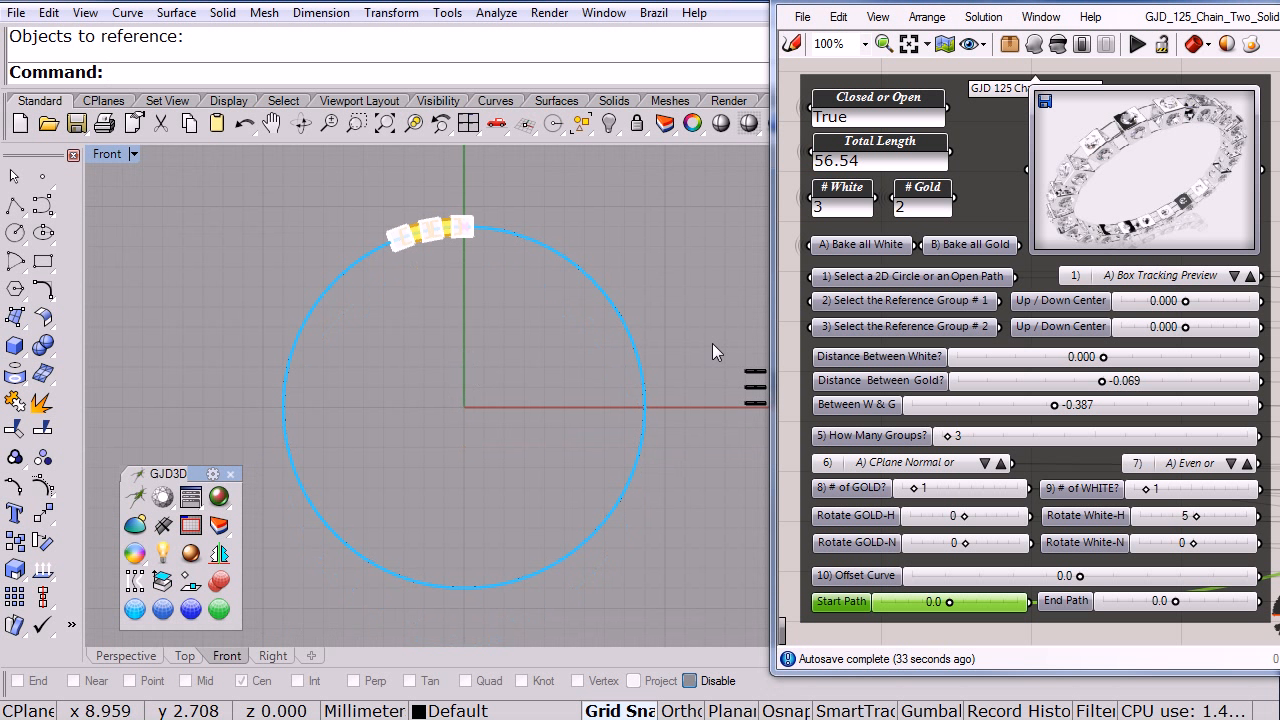
pyautogui.moveTo(950, 441); pyautogui.dragTo(1030, 439)
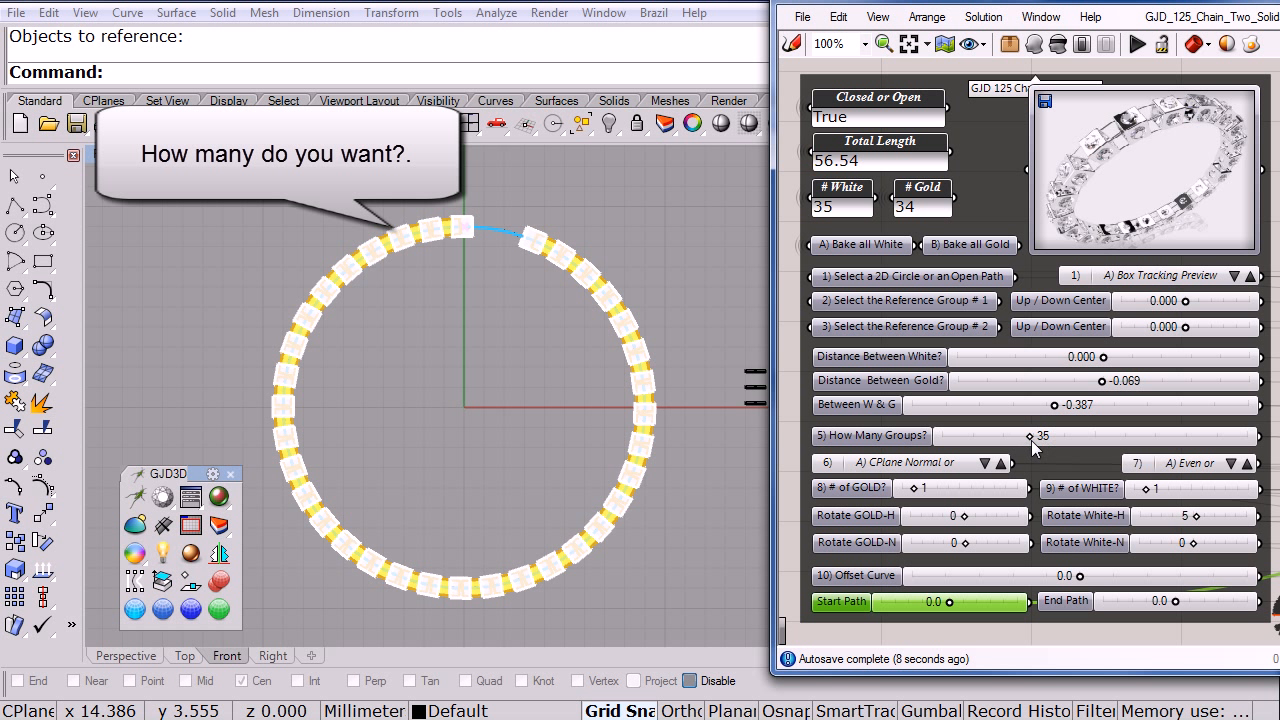
pyautogui.click(1232, 464)
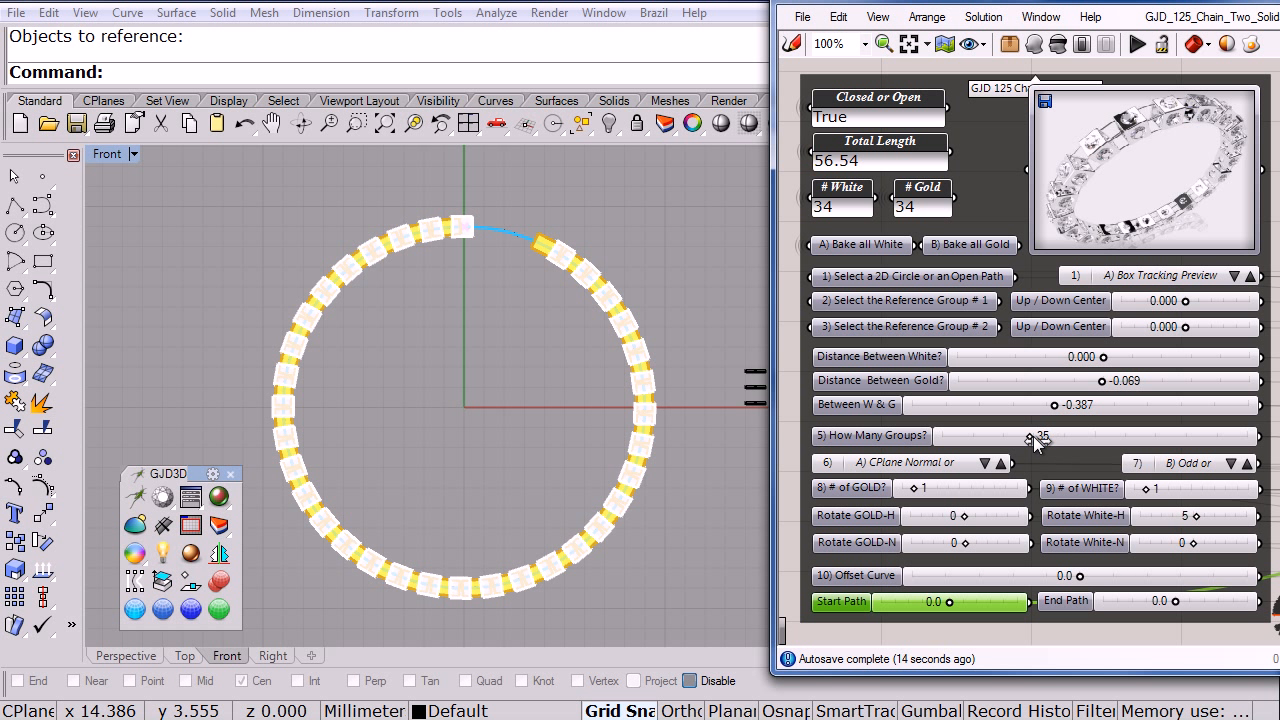
pyautogui.moveTo(1033, 436); pyautogui.dragTo(1035, 436)
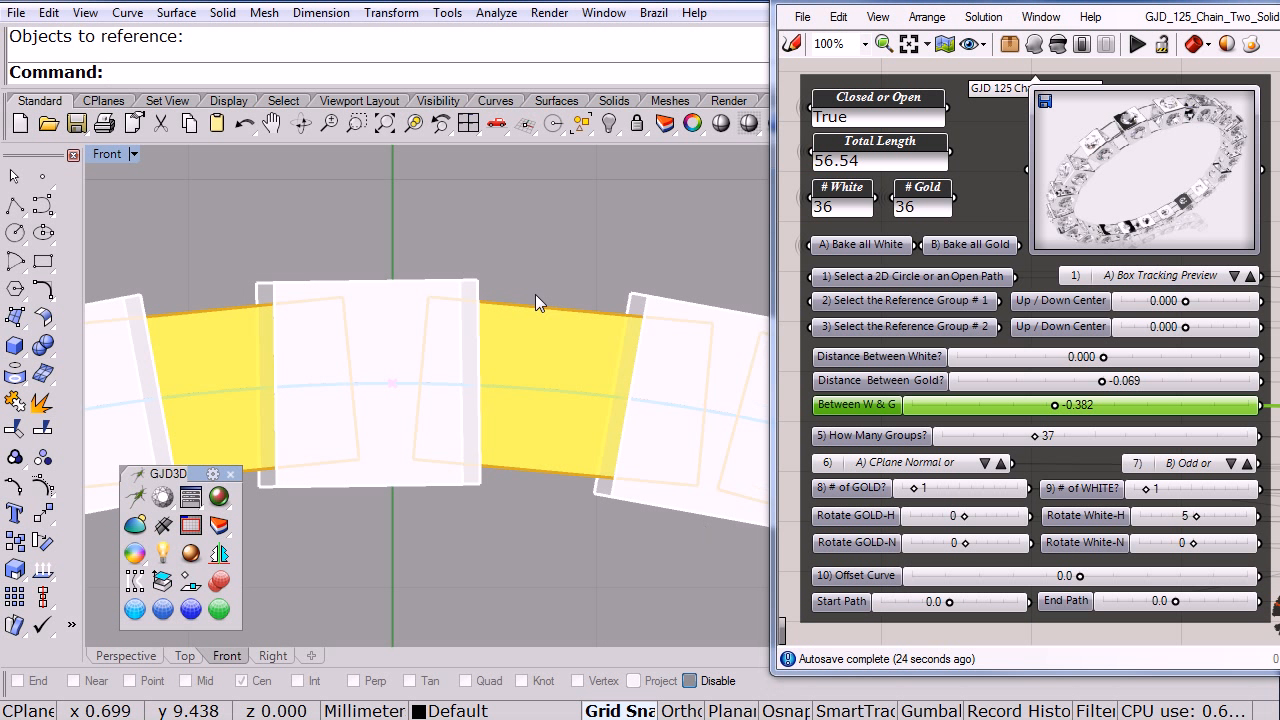
# Step: Inspect the closed chain in the Perspective view with Full Tracking Preview and return to Box Tracking Preview
pyautogui.scroll(-6, 535, 294)
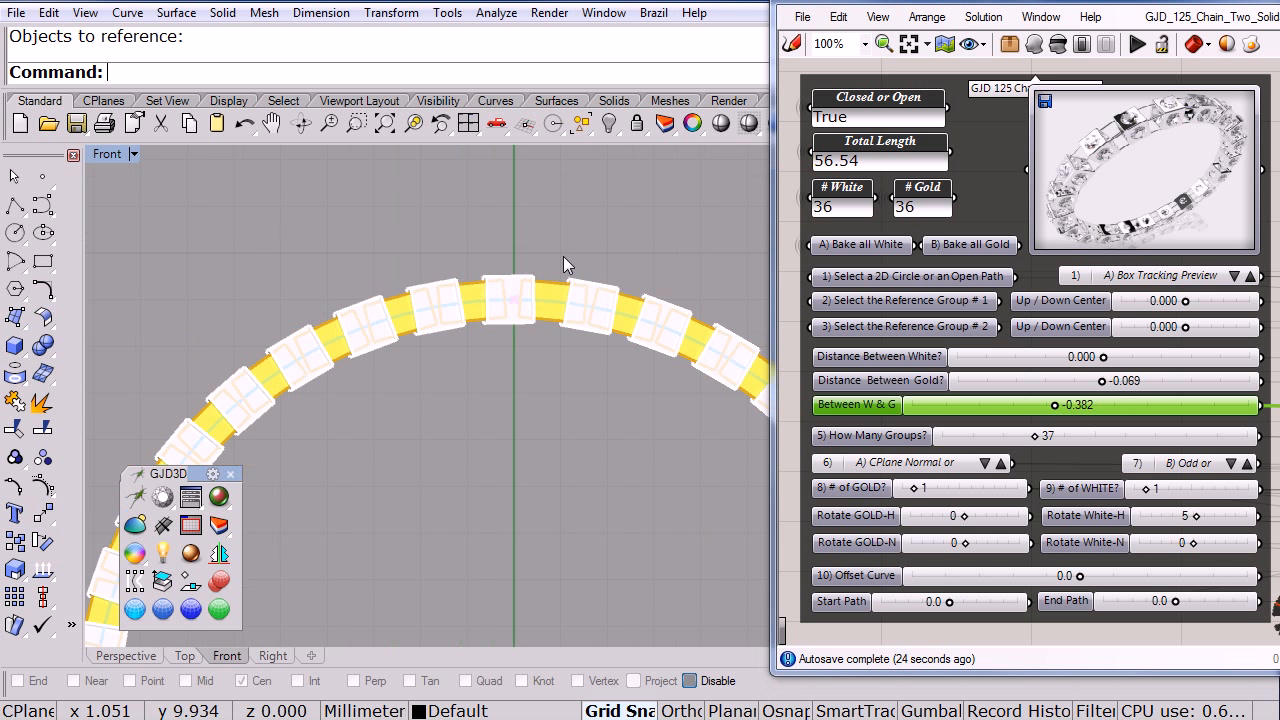
pyautogui.click(123, 652)
pyautogui.moveTo(438, 470); pyautogui.dragTo(447, 567, button='right')
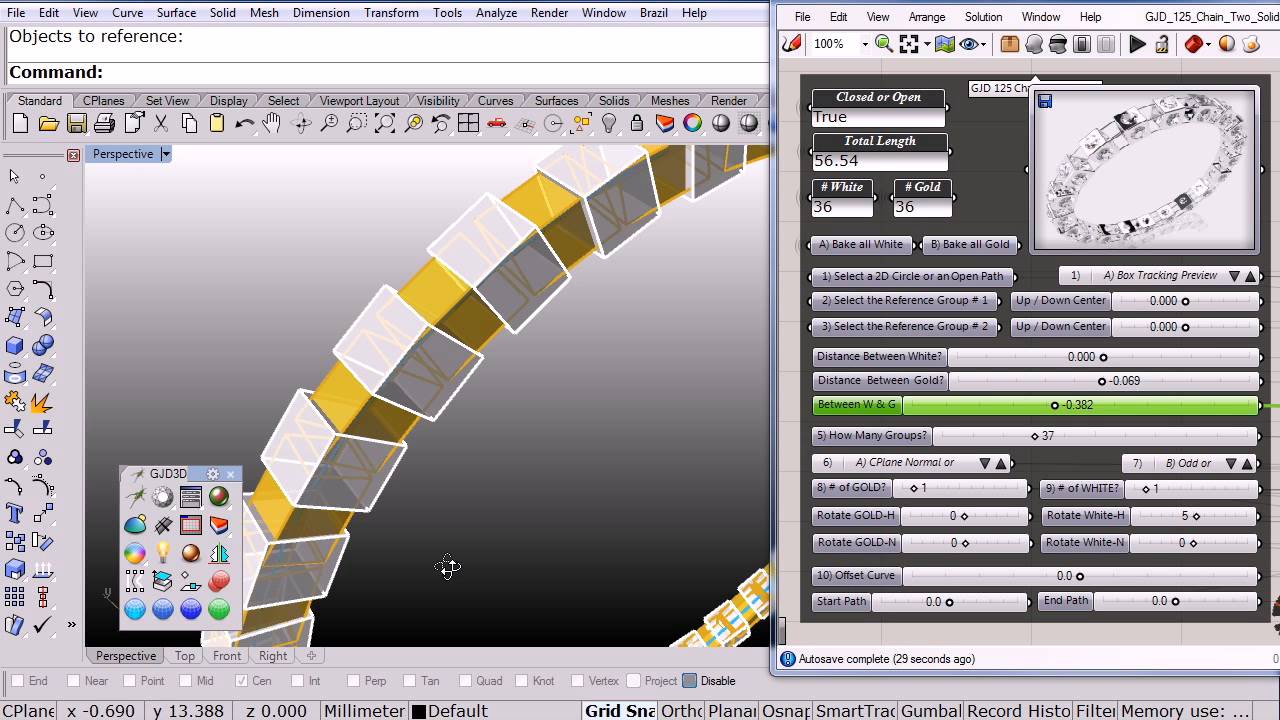
pyautogui.click(1236, 276)
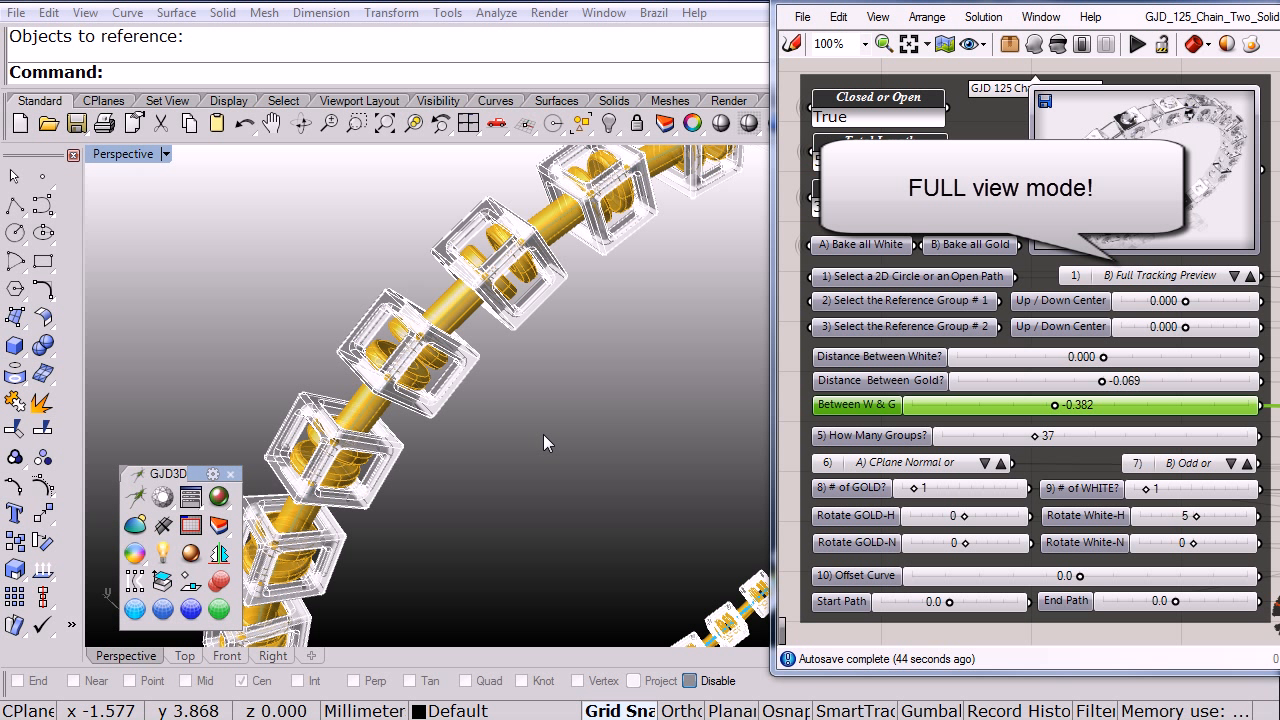
pyautogui.click(1240, 277)
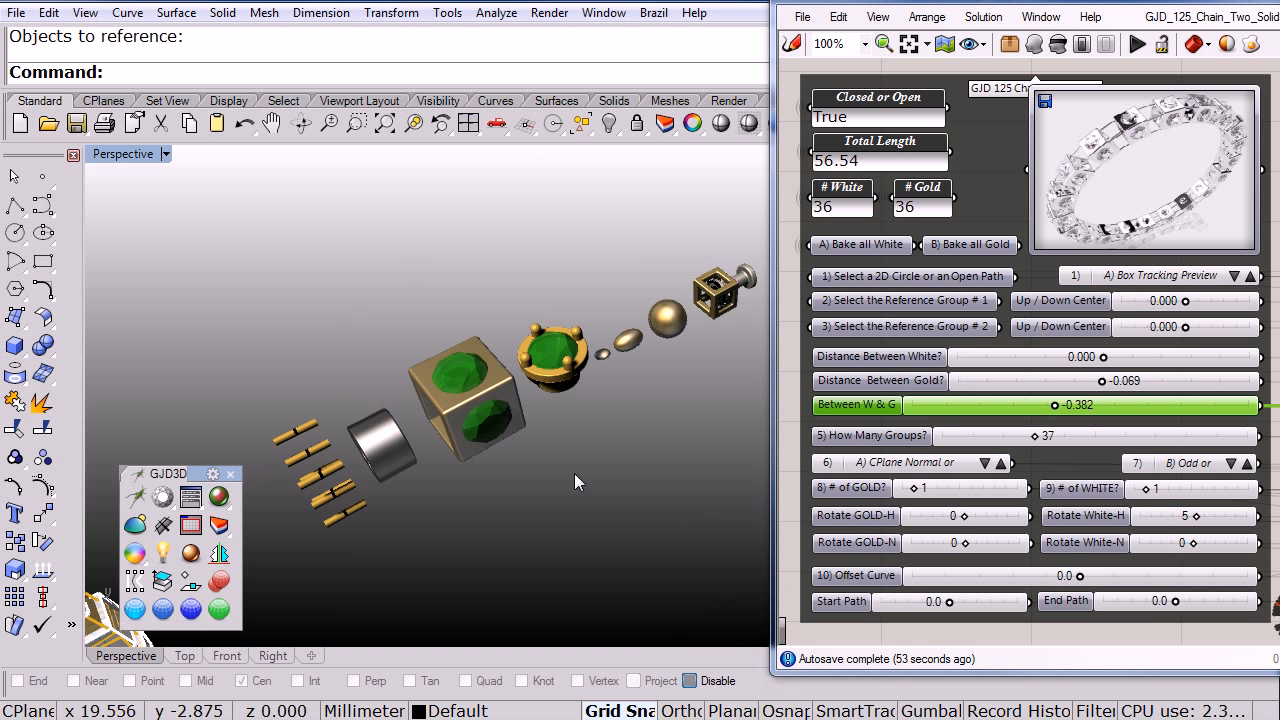
# Step: Reference the large cube set with green gems as the new item for Reference Group # 1
pyautogui.rightClick(890, 299)
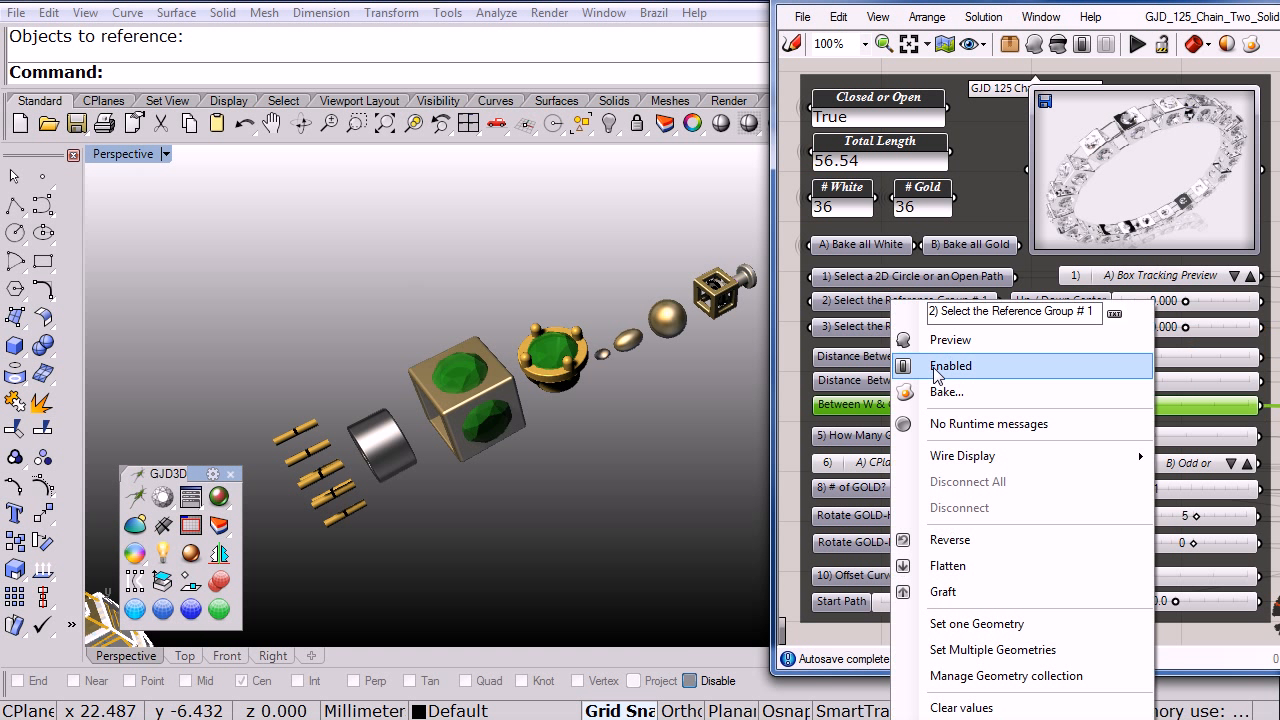
pyautogui.click(949, 626)
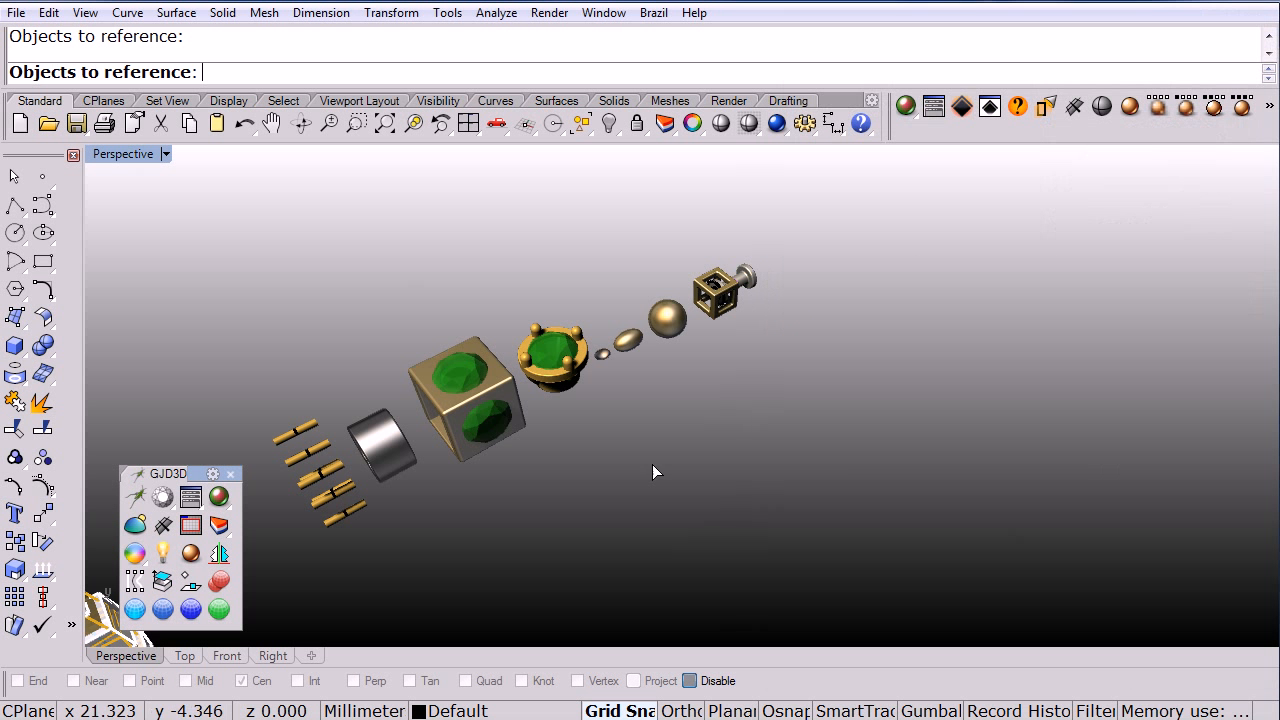
pyautogui.click(504, 380)
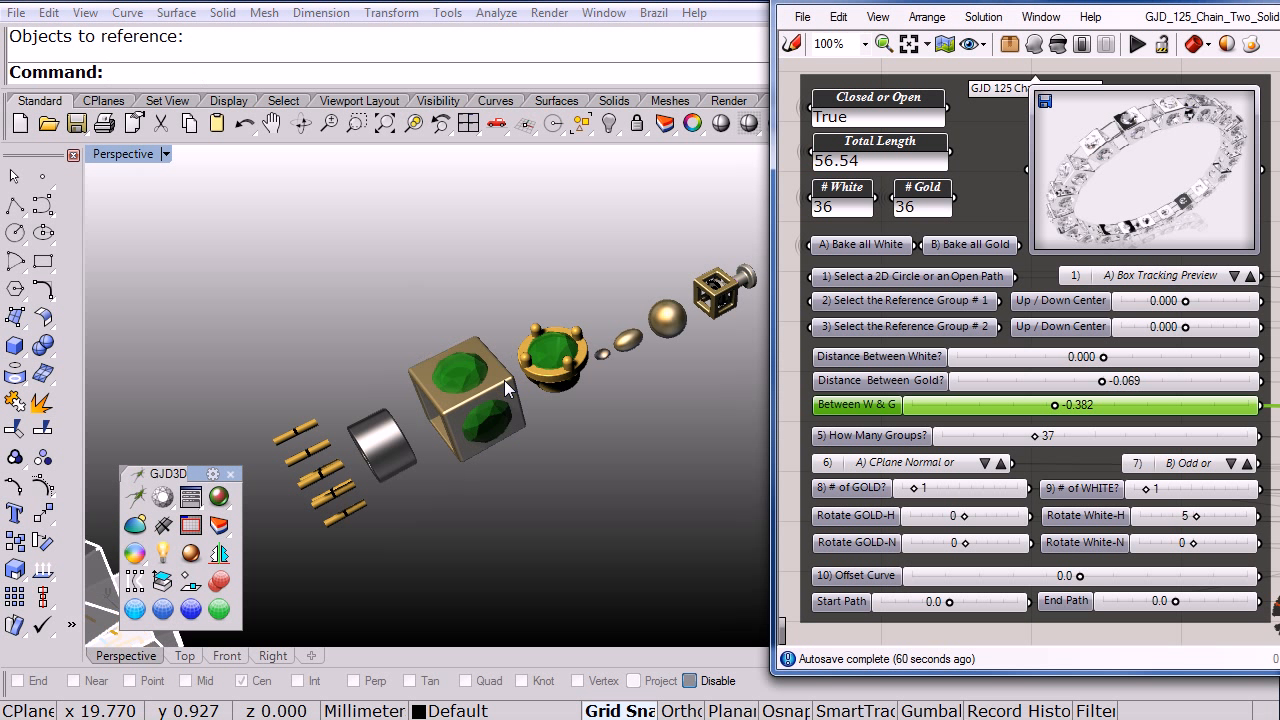
# Step: Reference all the small gold bars together as multiple geometries for Reference Group # 2
pyautogui.rightClick(880, 321)
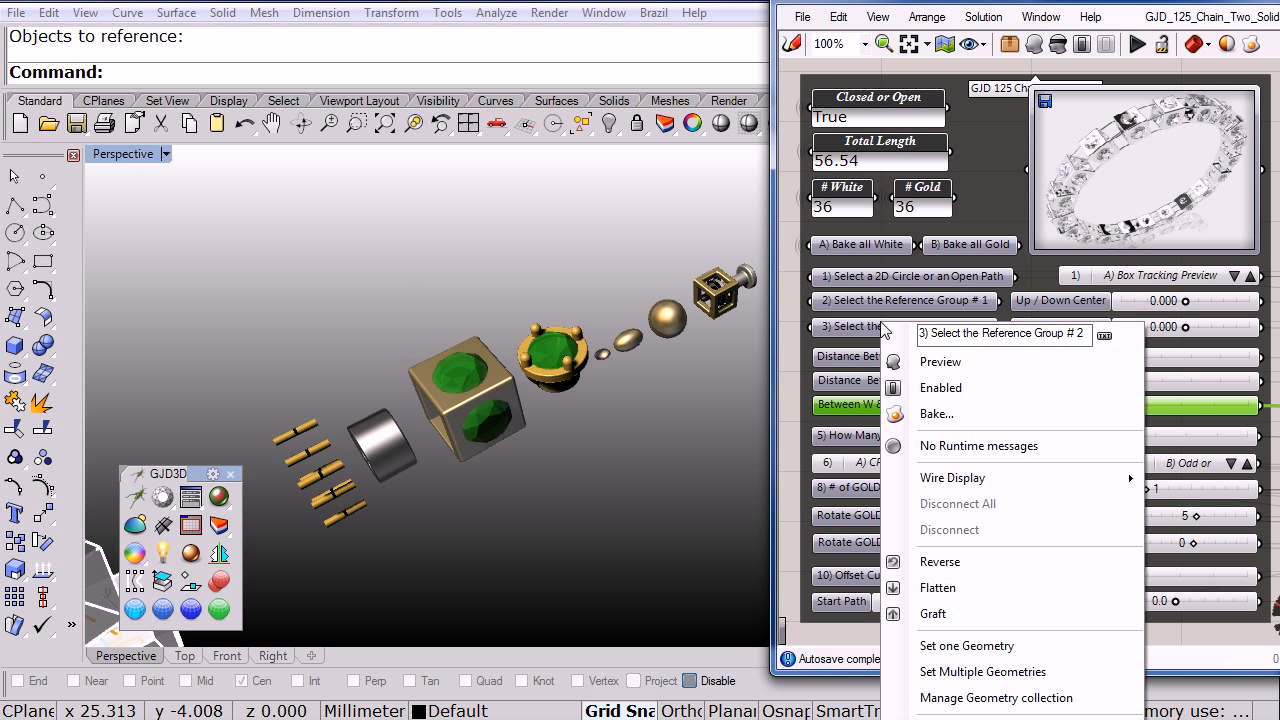
pyautogui.click(949, 679)
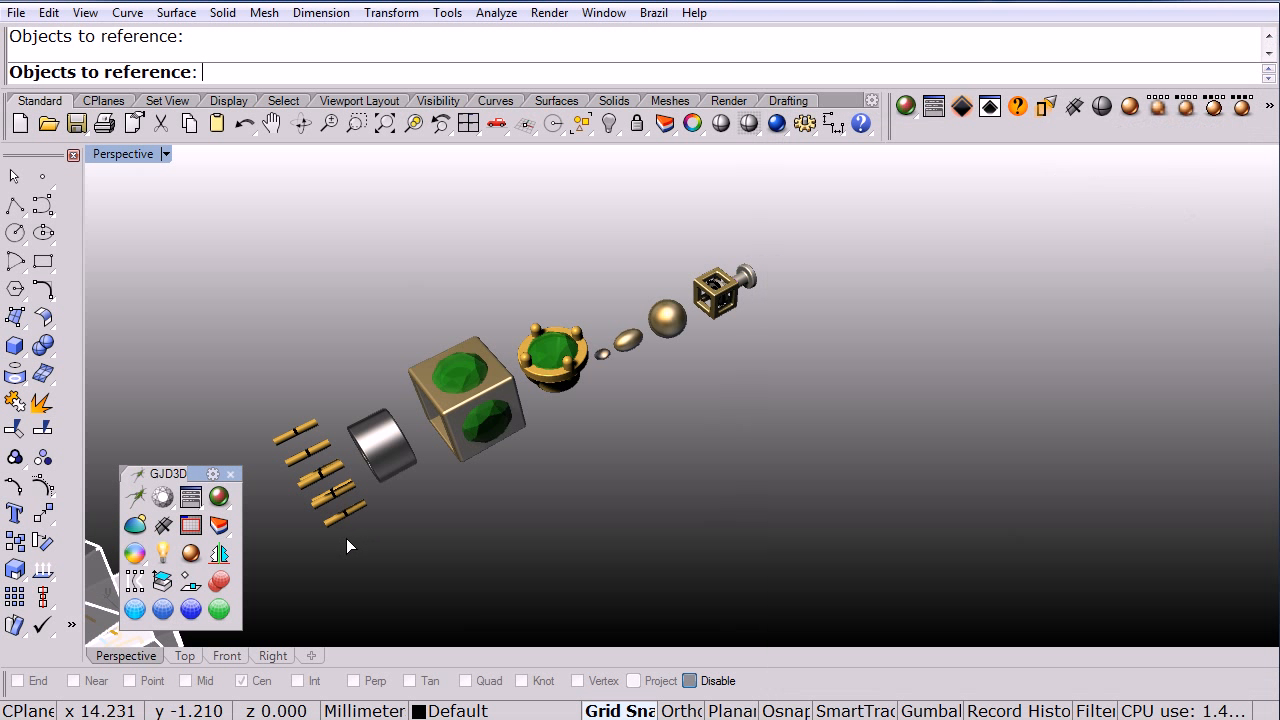
pyautogui.moveTo(346, 538); pyautogui.dragTo(262, 436)
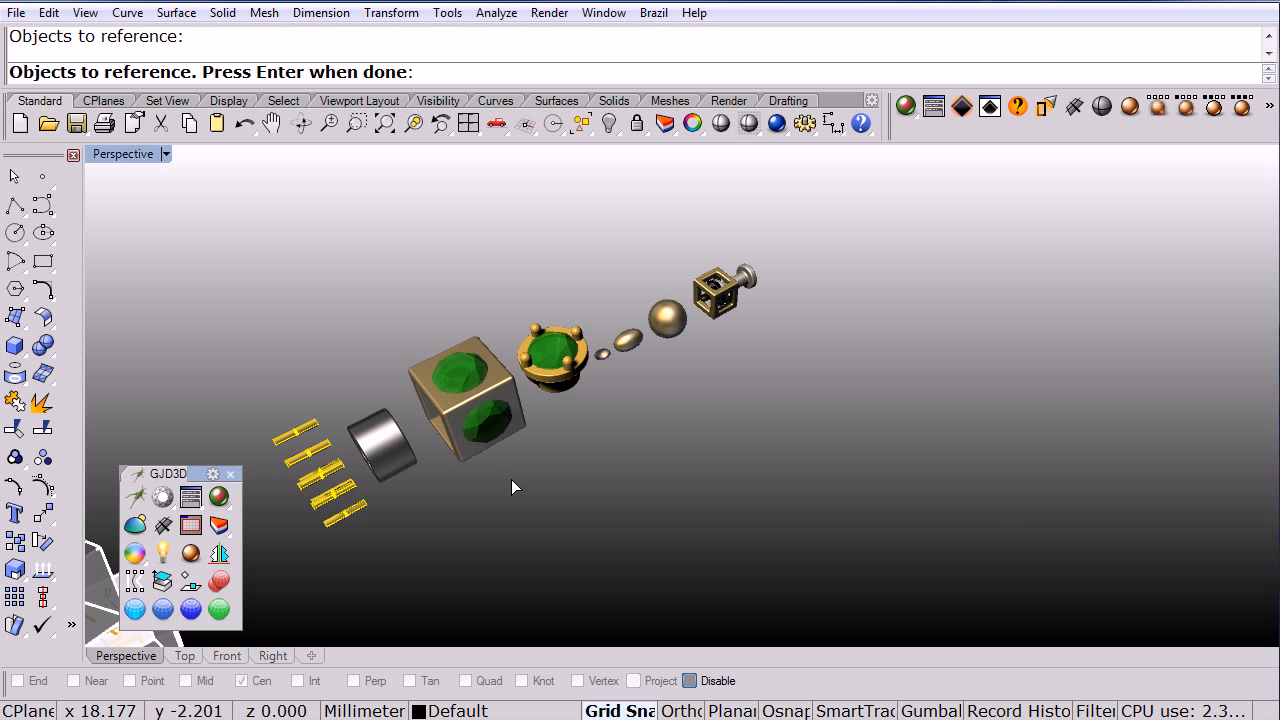
pyautogui.press('Return')
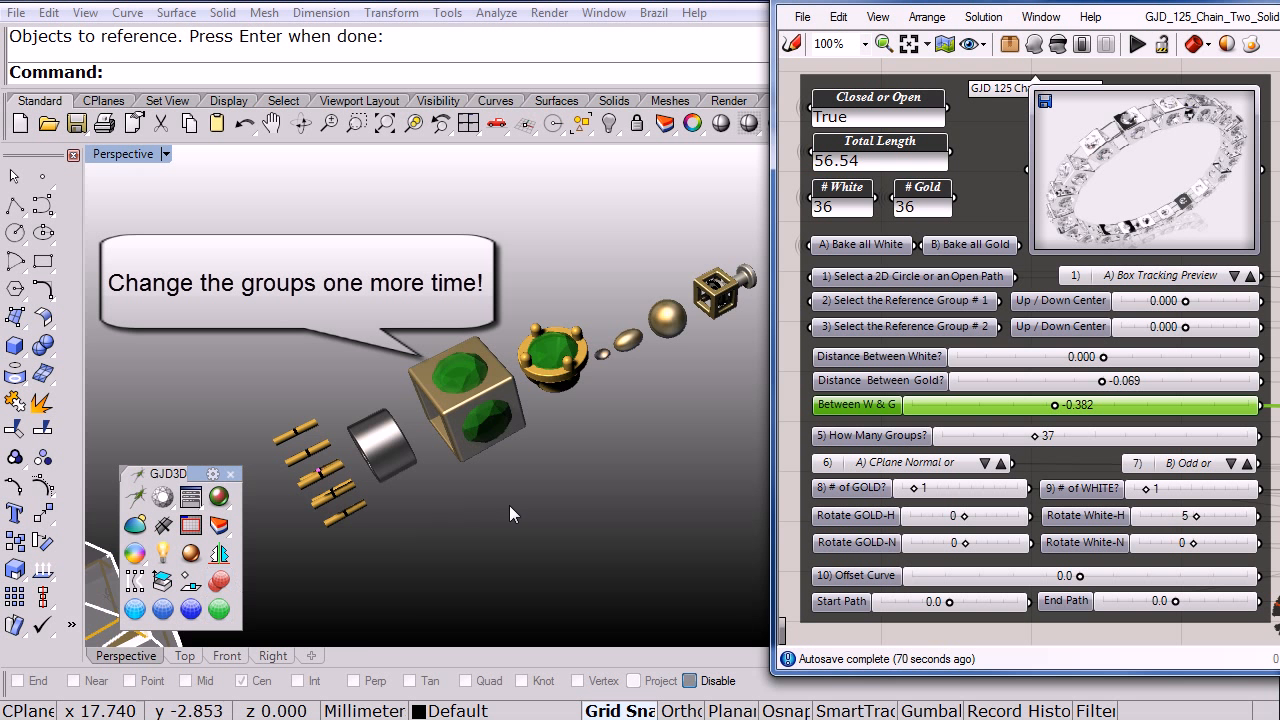
# Step: Inspect the chain of green-gem cubes and gold bars around the circle in Full Tracking Preview
pyautogui.scroll(-5, 610, 415)
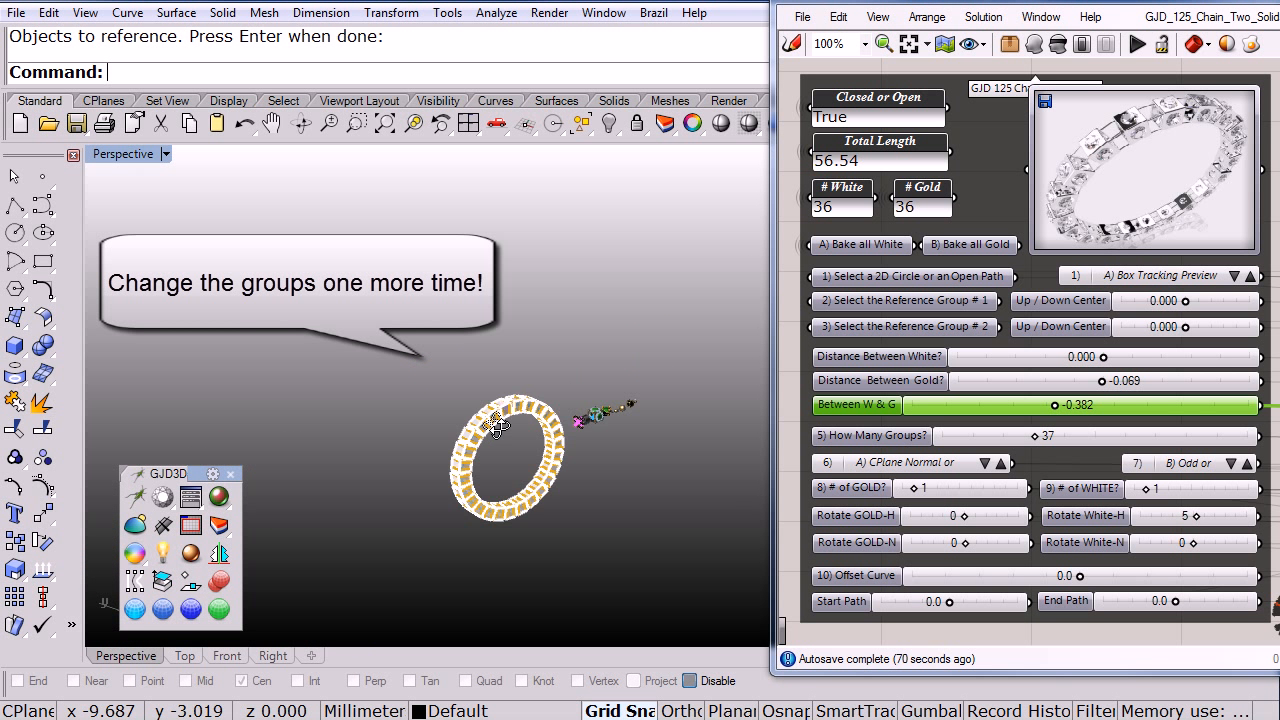
pyautogui.scroll(5, 499, 410)
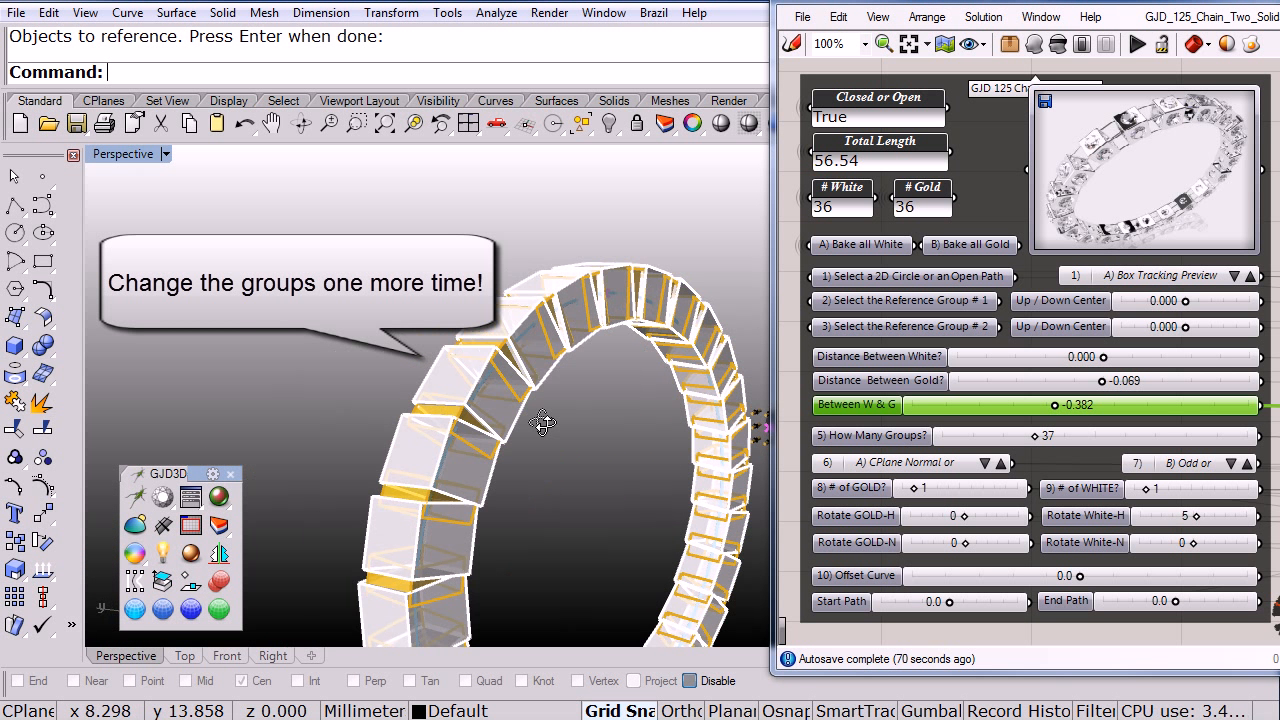
pyautogui.moveTo(543, 423); pyautogui.dragTo(558, 398, button='right')
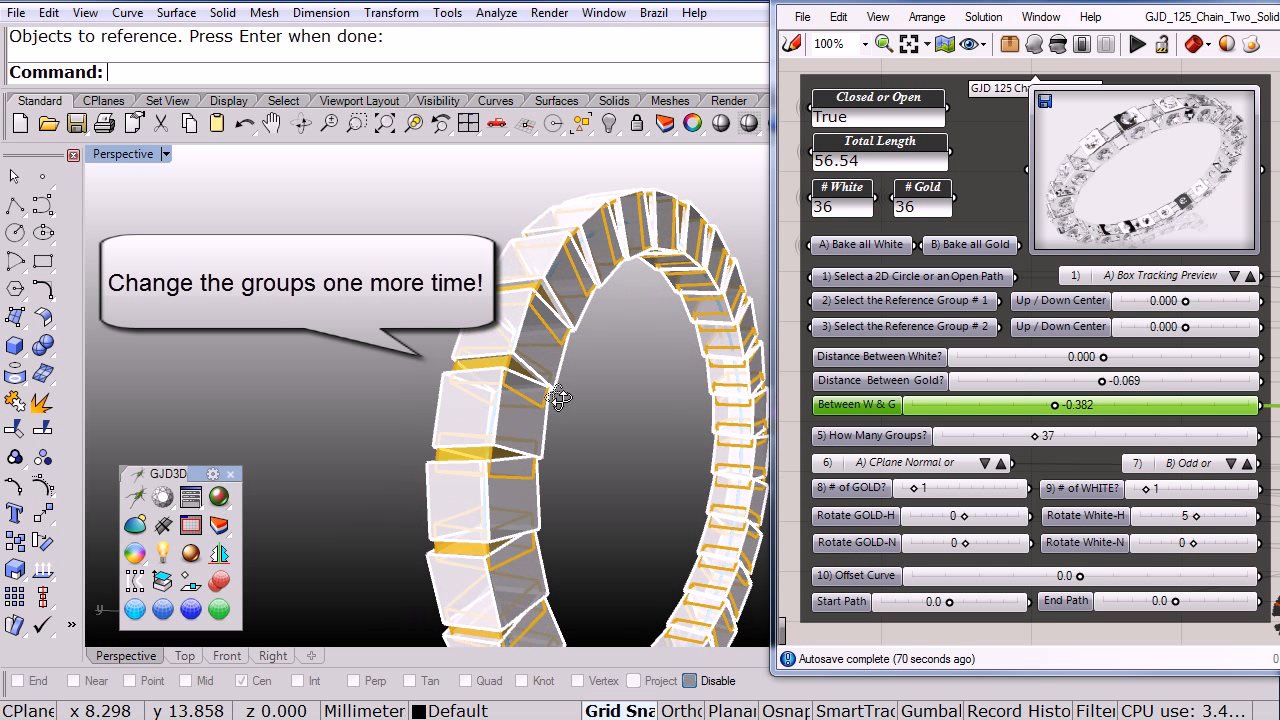
pyautogui.click(1236, 279)
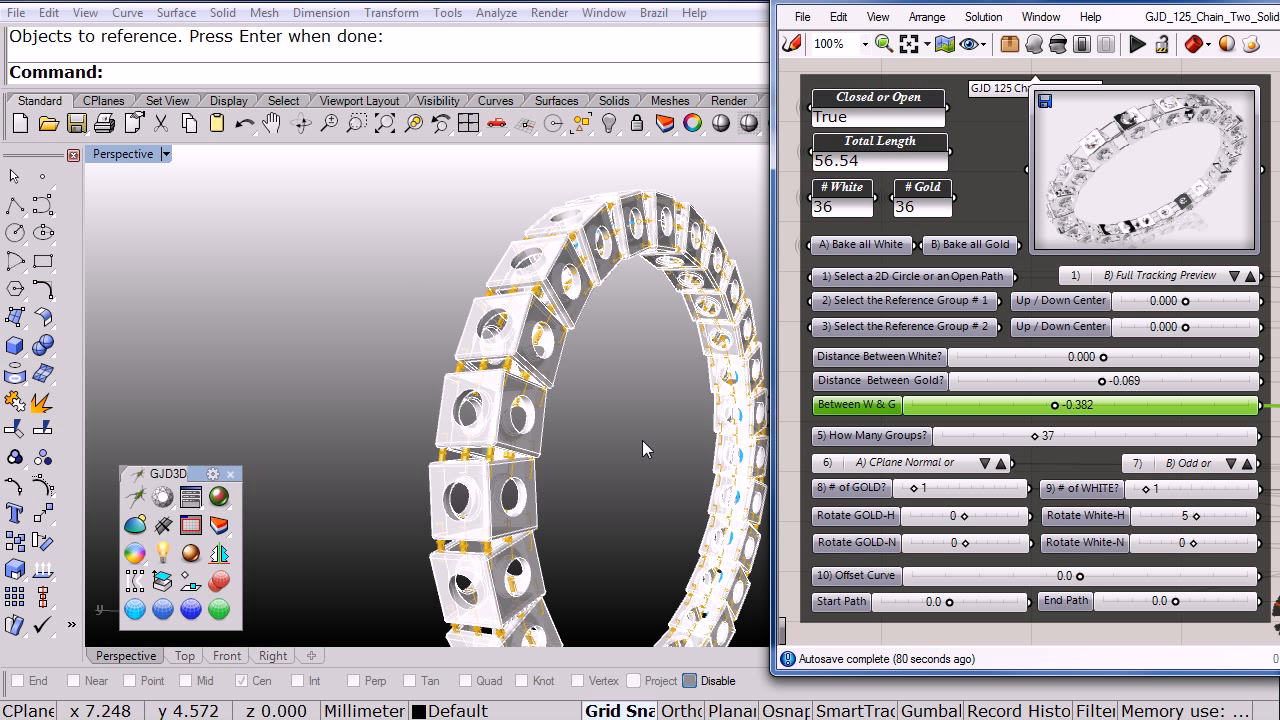
# Step: Set the number of groups to 20 and return to Box Tracking Preview
pyautogui.doubleClick(1005, 440)
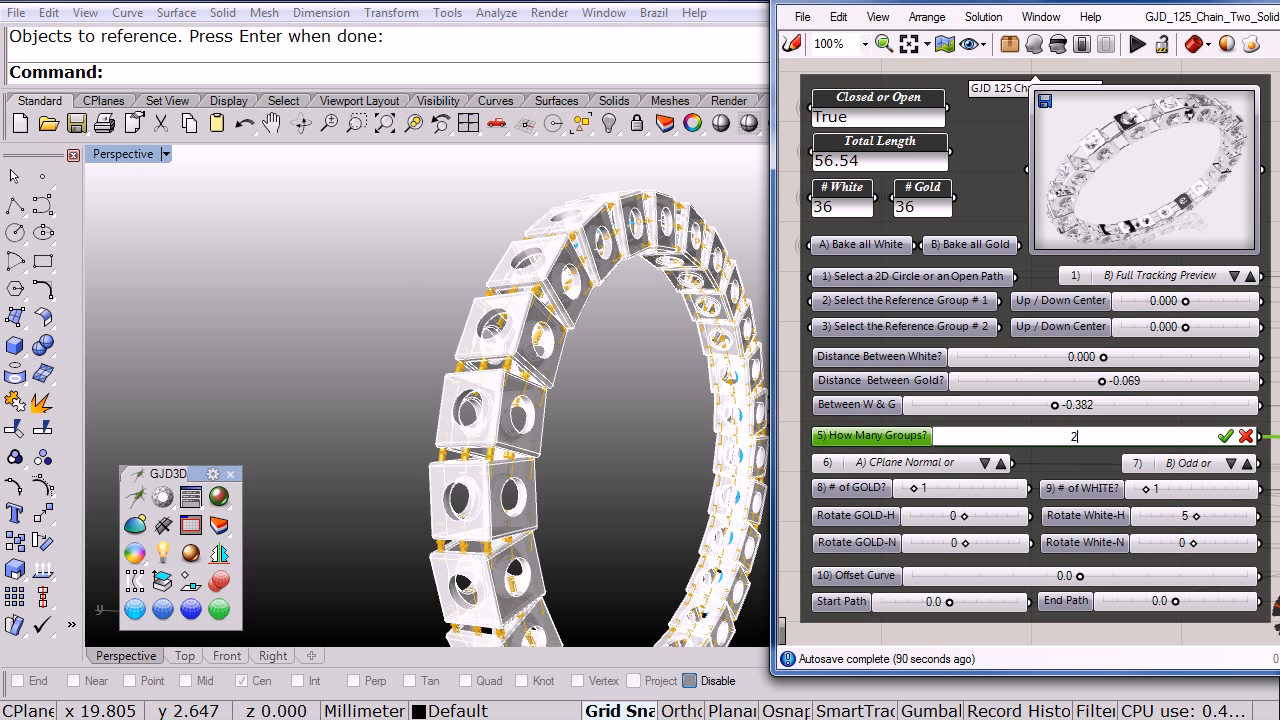
pyautogui.write('20')
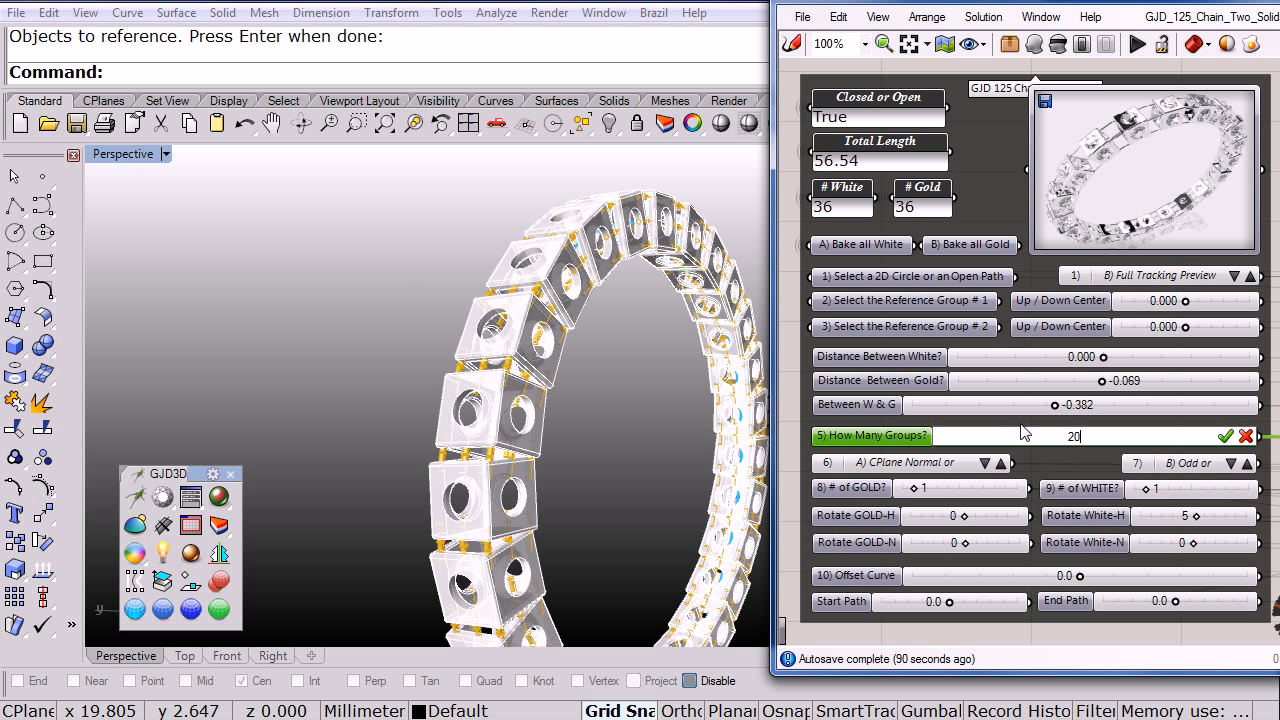
pyautogui.click(1226, 438)
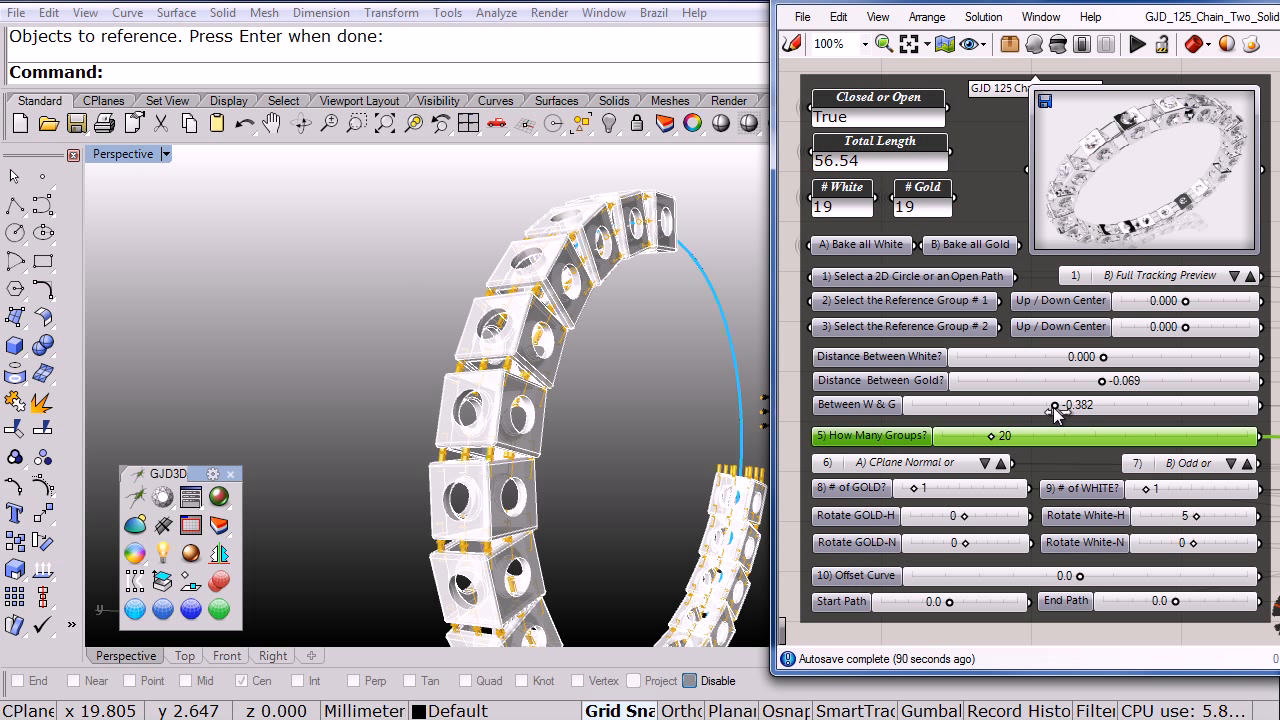
pyautogui.click(1236, 277)
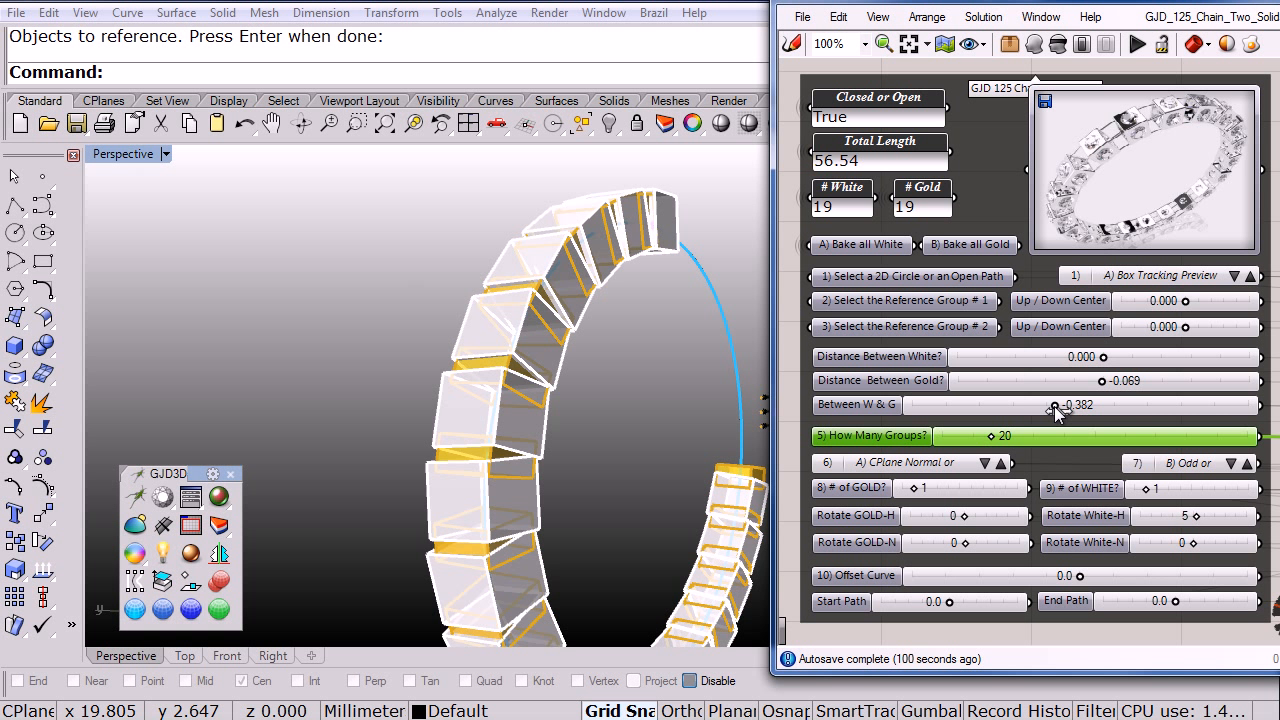
# Step: Set the Between W & G spacing to 0.020 and check the gaps in Full Tracking Preview before returning to Box Tracking Preview
pyautogui.moveTo(1054, 406); pyautogui.dragTo(1081, 402)
pyautogui.scroll(4, 495, 445)
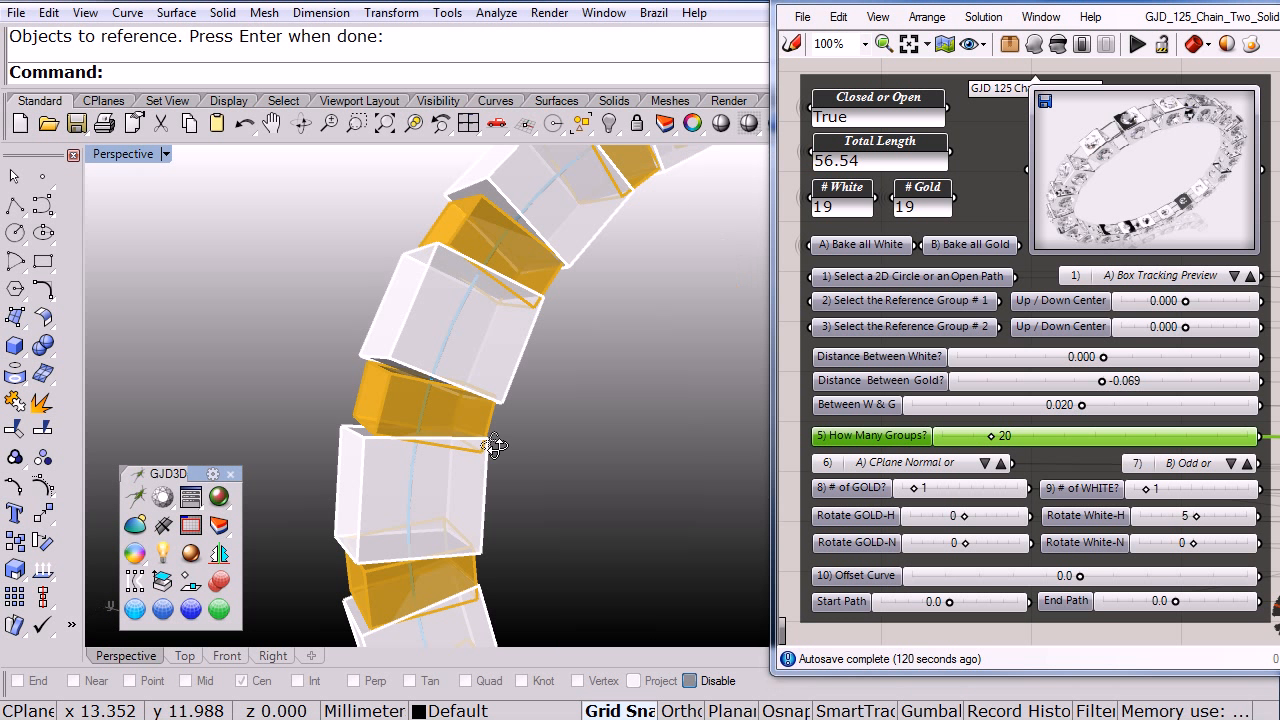
pyautogui.click(1234, 276)
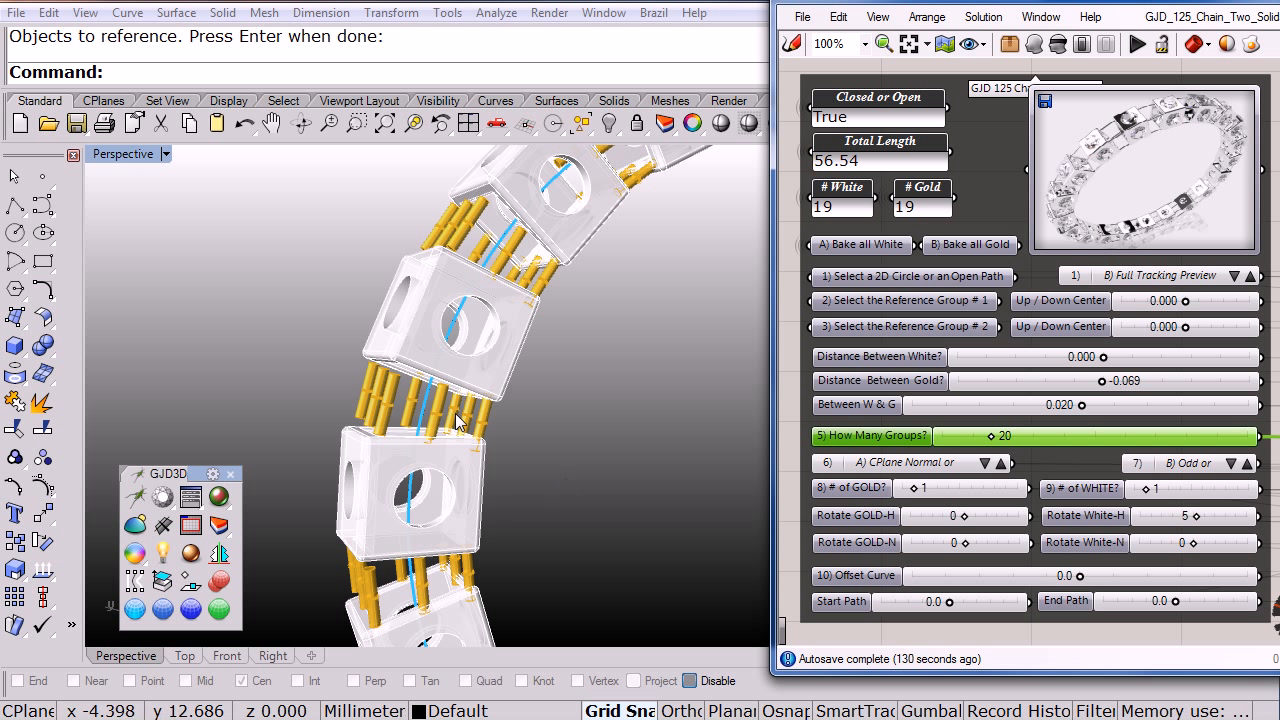
pyautogui.click(1235, 277)
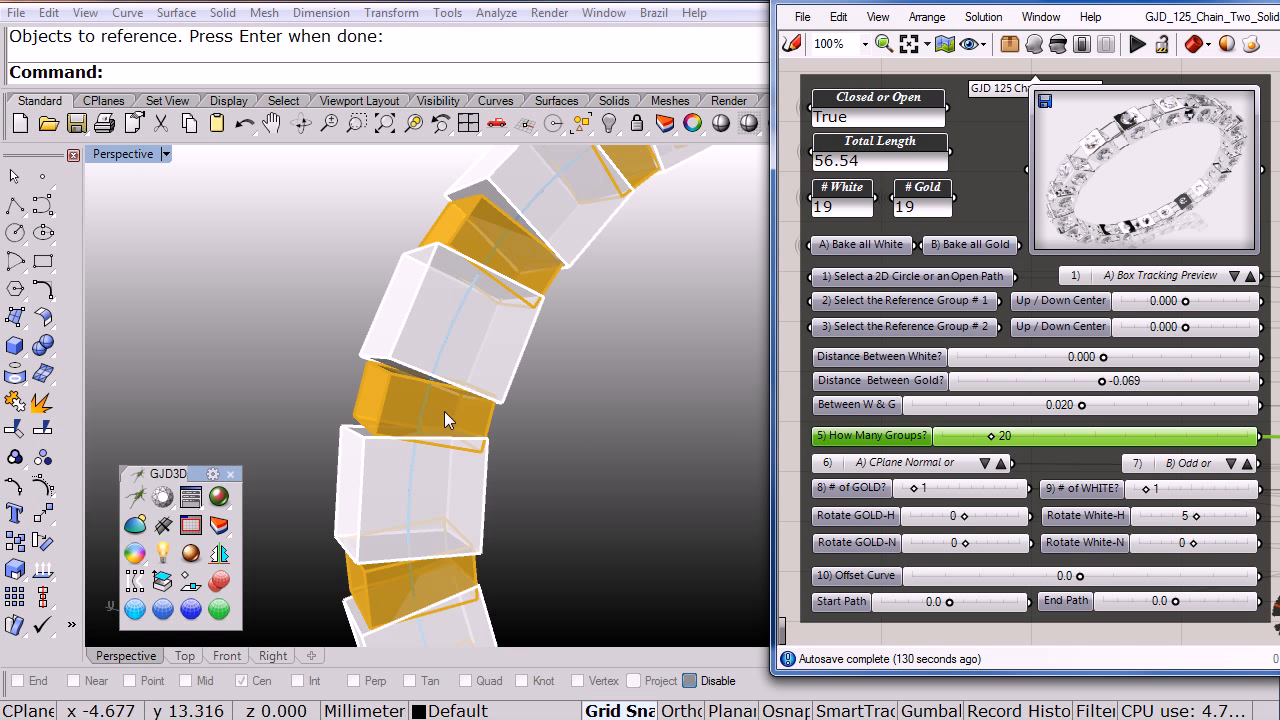
# Step: Examine the gaps and overlaps between the white and gold boxes in the Perspective and Front views
pyautogui.click(577, 444)
pyautogui.scroll(-7, 290, 387)
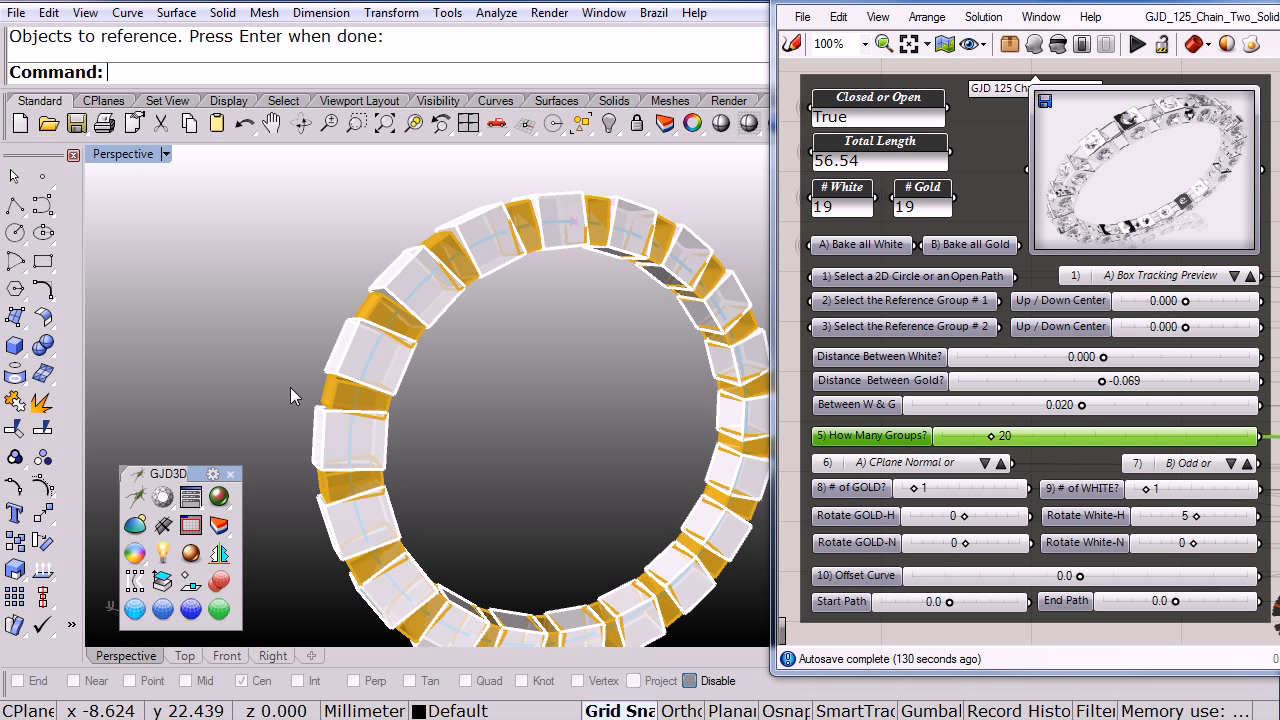
pyautogui.moveTo(545, 360); pyautogui.dragTo(446, 457, button='right')
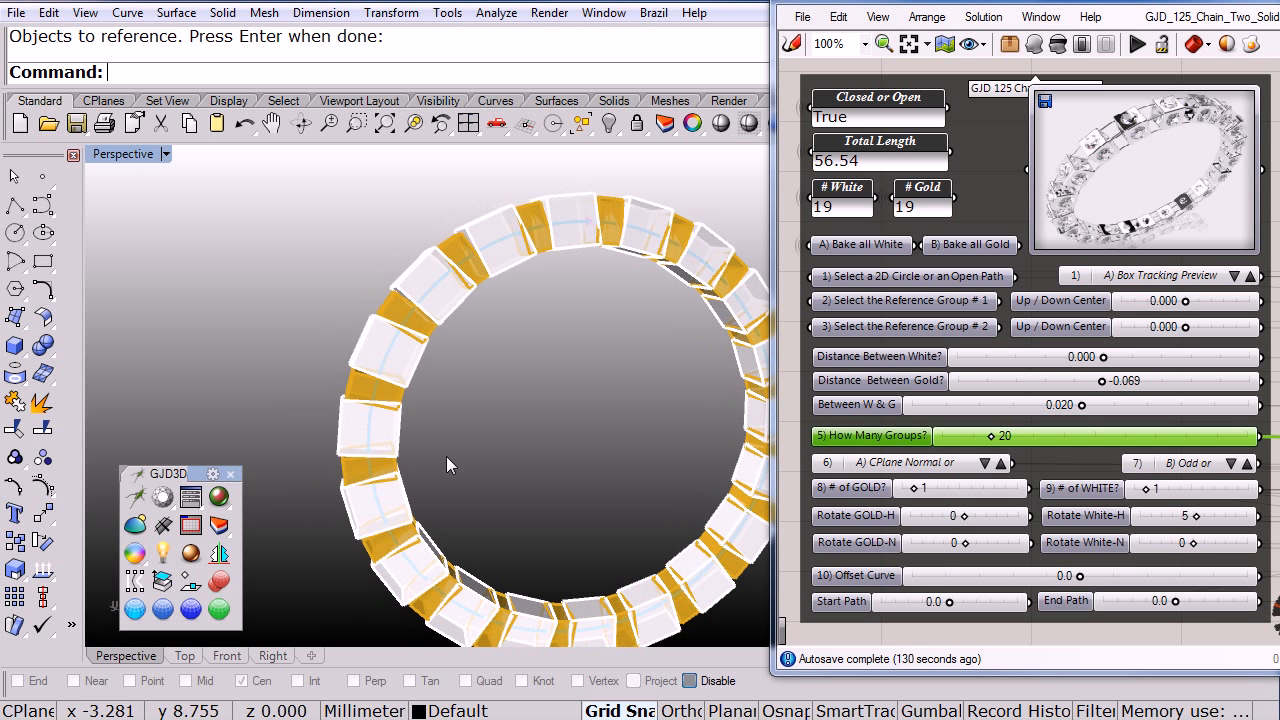
pyautogui.click(227, 656)
pyautogui.moveTo(480, 551); pyautogui.dragTo(486, 400, button='right')
pyautogui.scroll(3, 530, 480)
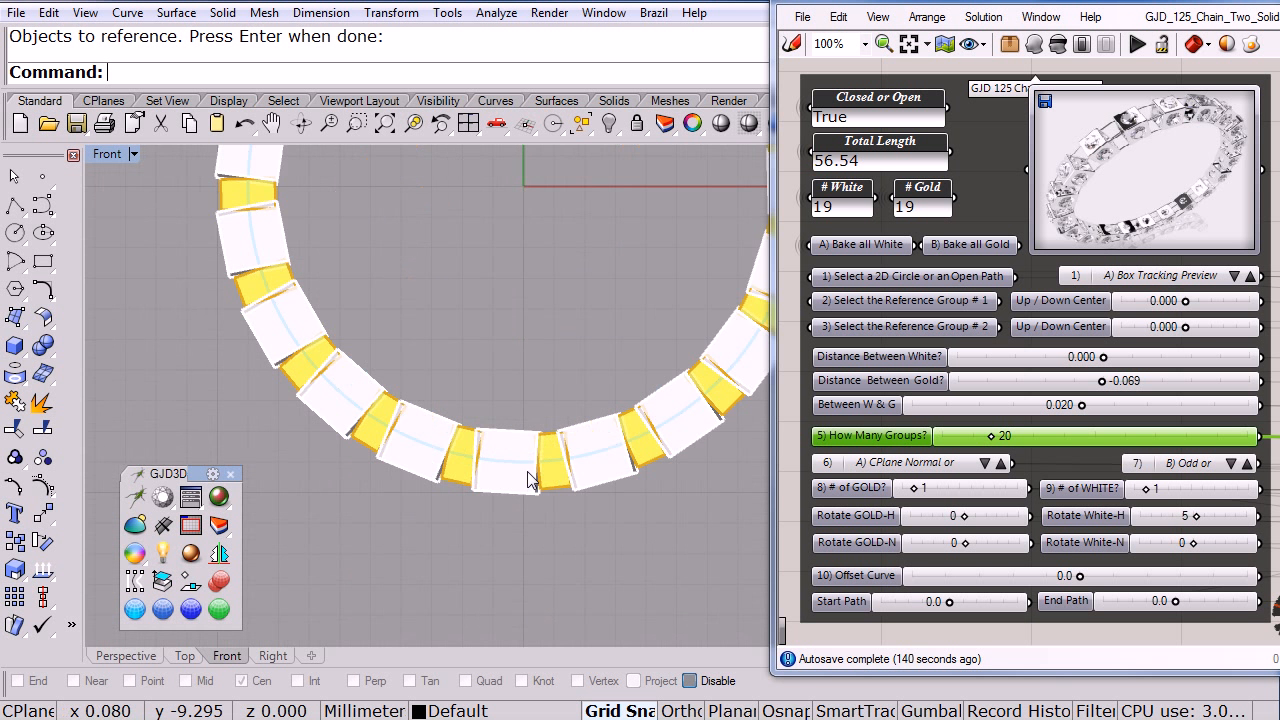
pyautogui.scroll(6, 532, 480)
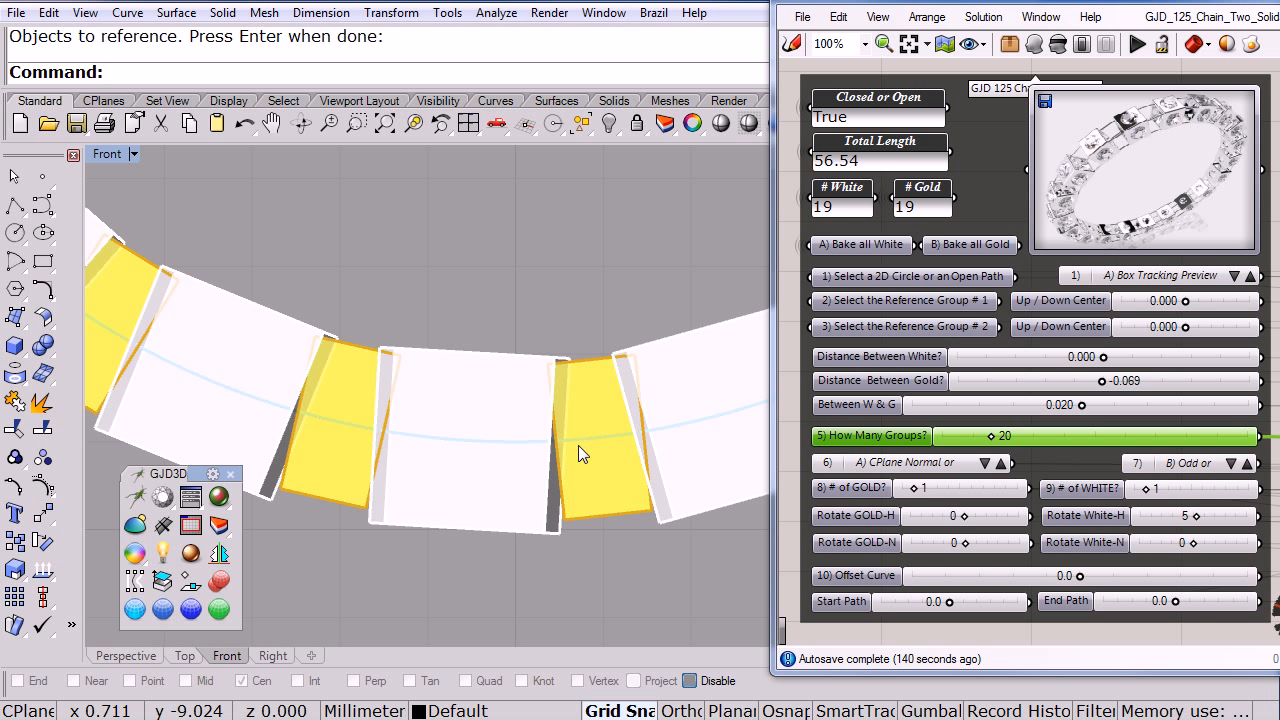
pyautogui.moveTo(611, 558); pyautogui.dragTo(354, 552, button='right')
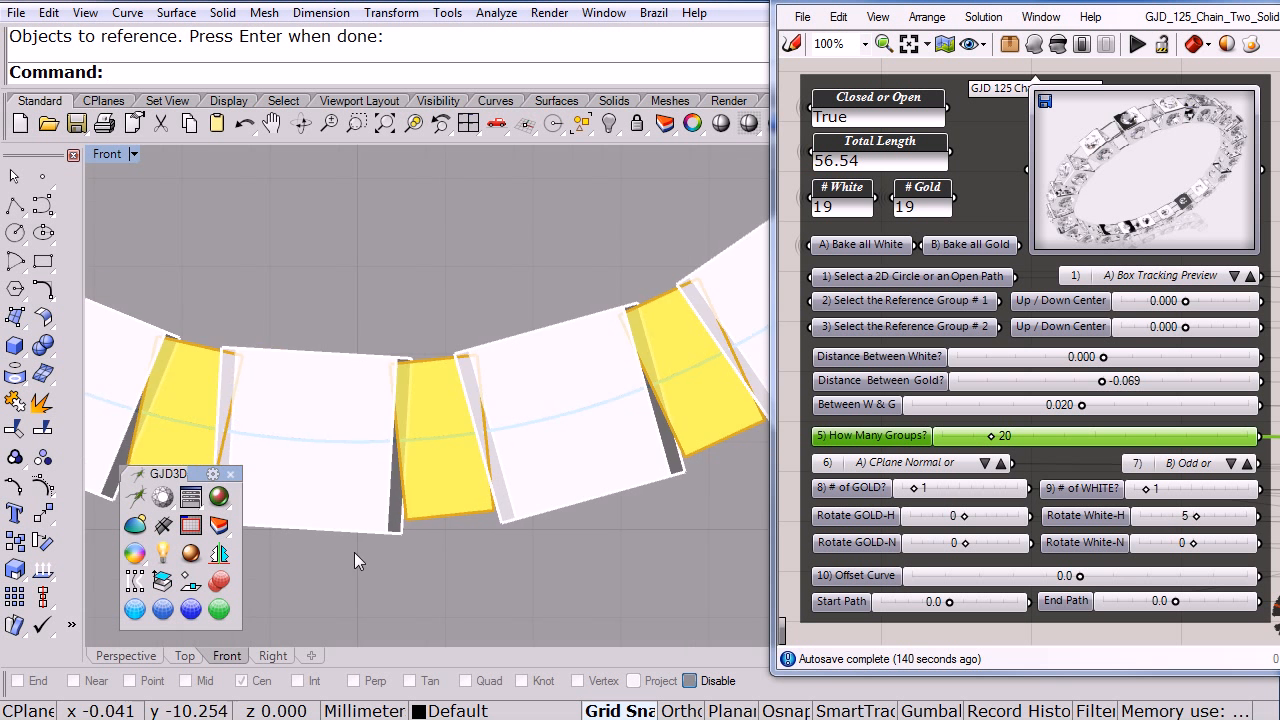
pyautogui.scroll(-8, 354, 552)
# Step: Set the Up / Down Center of both Reference Group # 1 and Reference Group # 2 to -0.938
pyautogui.moveTo(727, 375); pyautogui.dragTo(586, 423, button='right')
pyautogui.scroll(3, 545, 359)
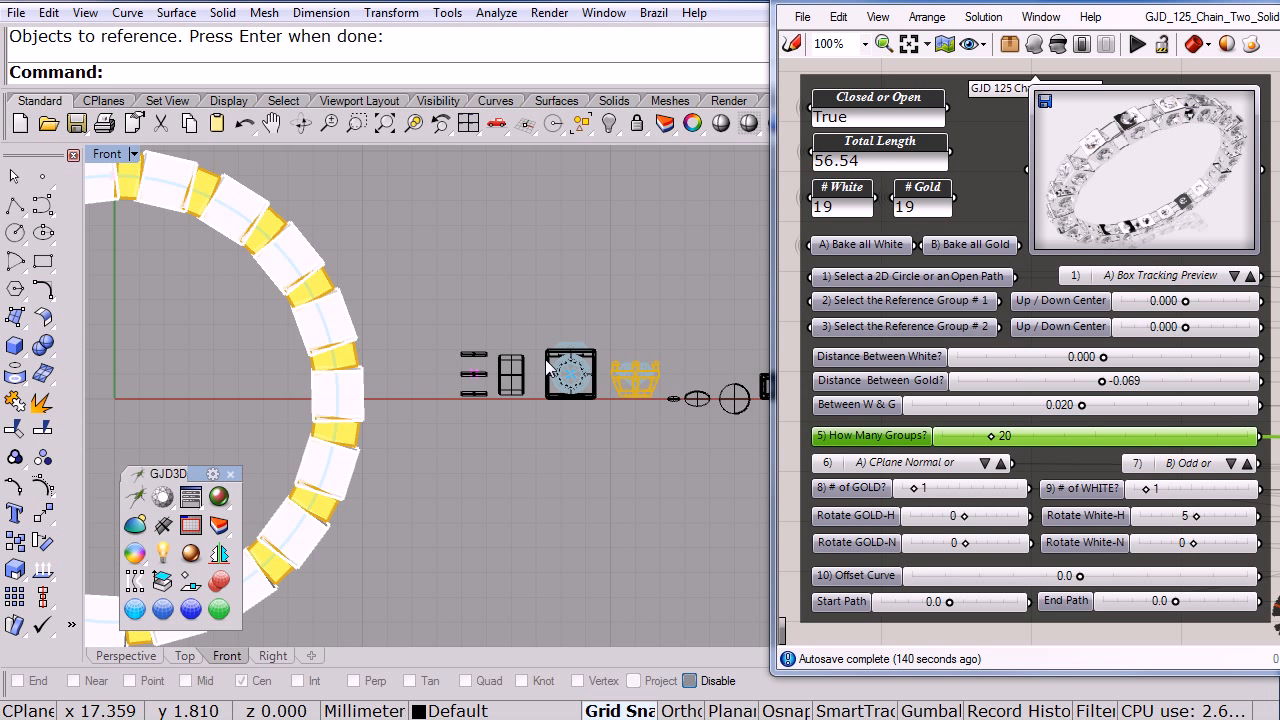
pyautogui.scroll(4, 548, 362)
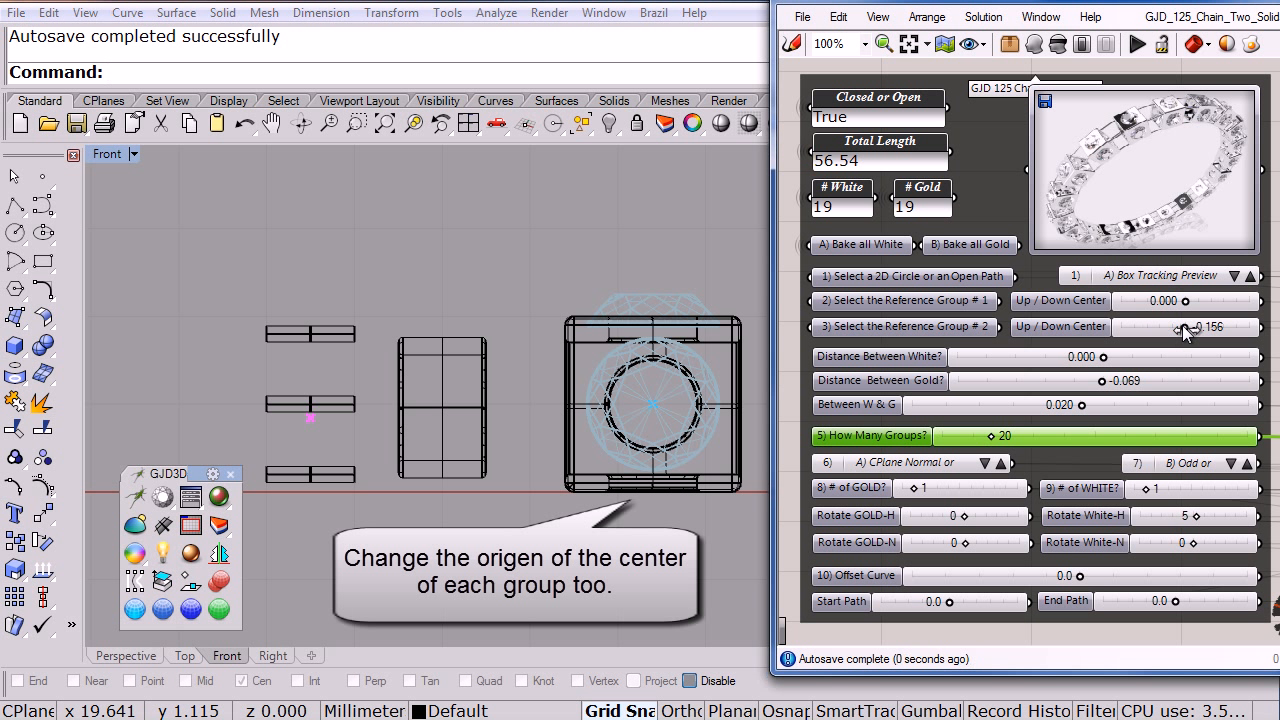
pyautogui.moveTo(1182, 325); pyautogui.dragTo(1181, 303)
pyautogui.moveTo(376, 540); pyautogui.dragTo(663, 488, button='right')
pyautogui.scroll(-6, 671, 488)
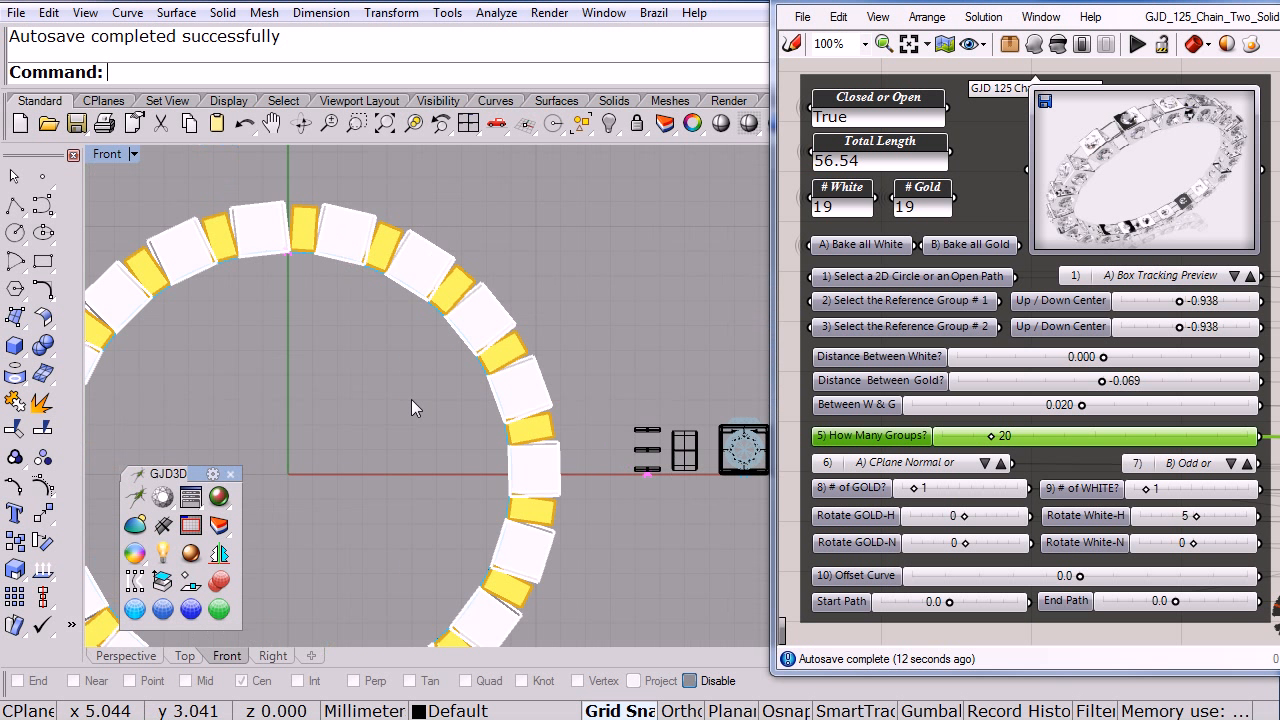
# Step: Reduce the chain to 18 groups and set the Between W & G spacing to -0.218
pyautogui.moveTo(368, 387); pyautogui.dragTo(549, 219, button='right')
pyautogui.scroll(10, 472, 505)
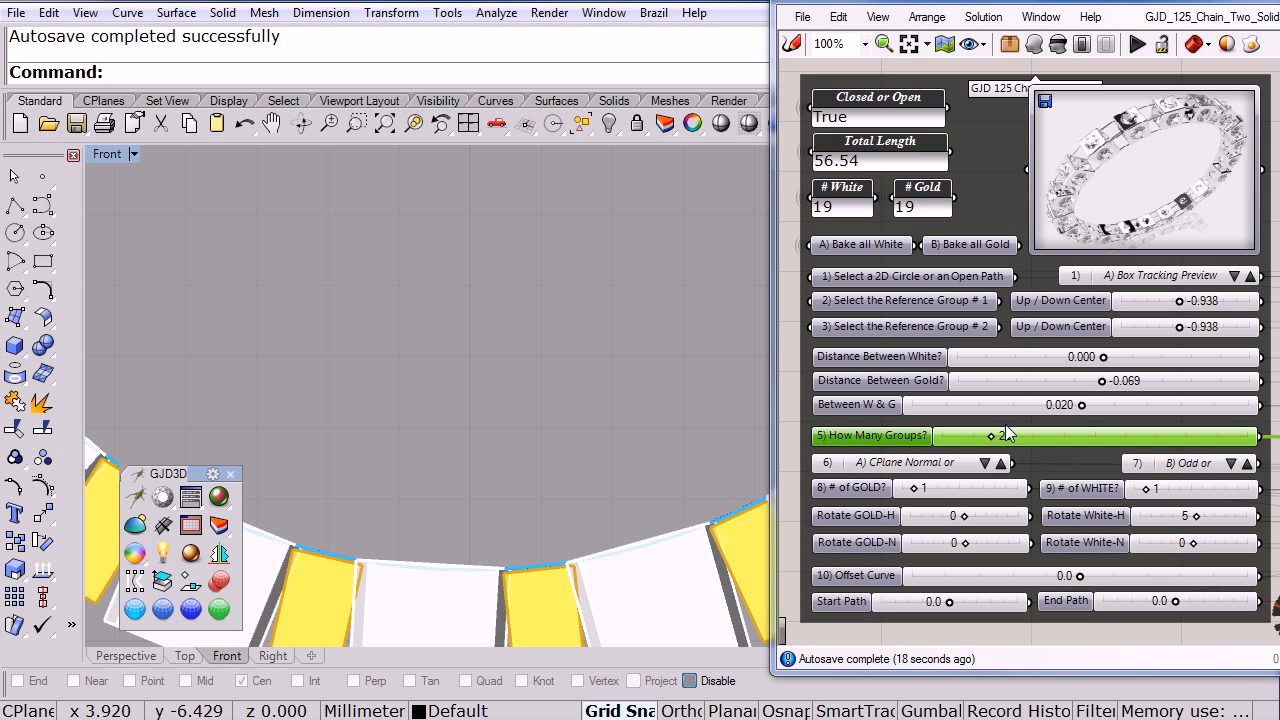
pyautogui.moveTo(993, 440); pyautogui.dragTo(990, 443)
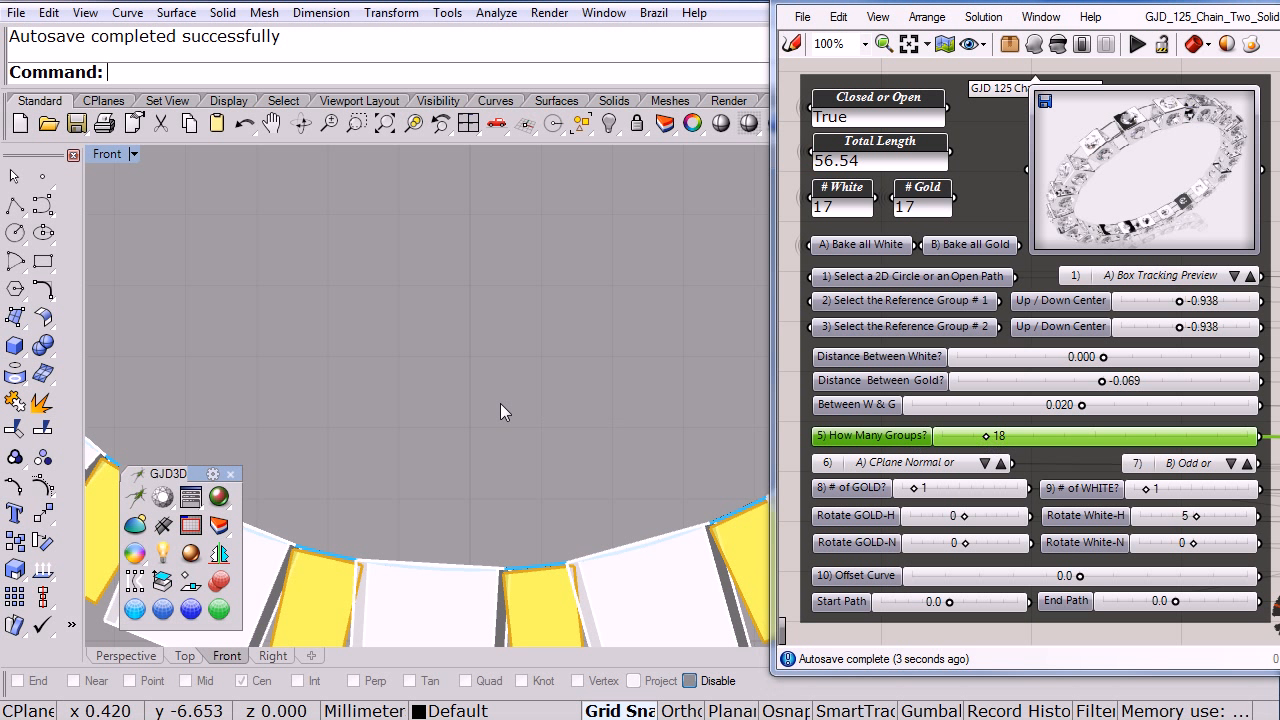
pyautogui.scroll(-5, 492, 422)
pyautogui.scroll(-2, 492, 422)
pyautogui.moveTo(523, 363); pyautogui.dragTo(523, 437, button='right')
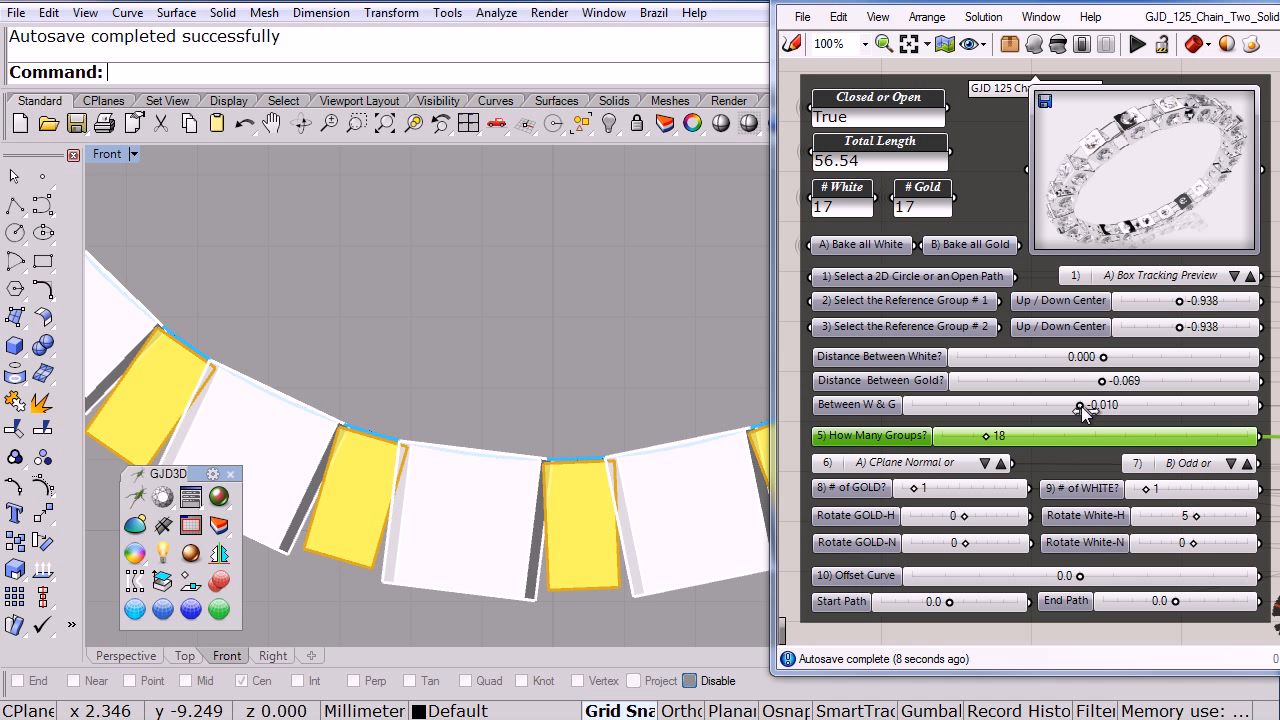
pyautogui.click(1081, 406)
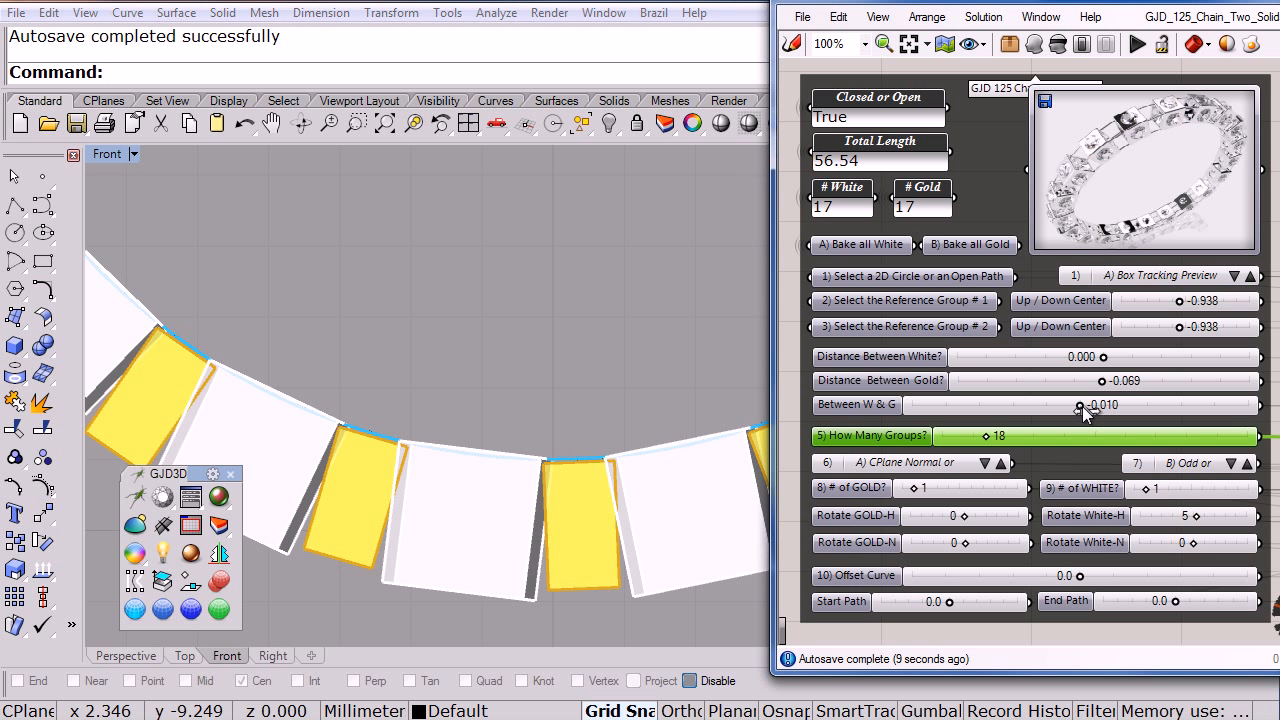
pyautogui.moveTo(1082, 406); pyautogui.dragTo(1067, 408)
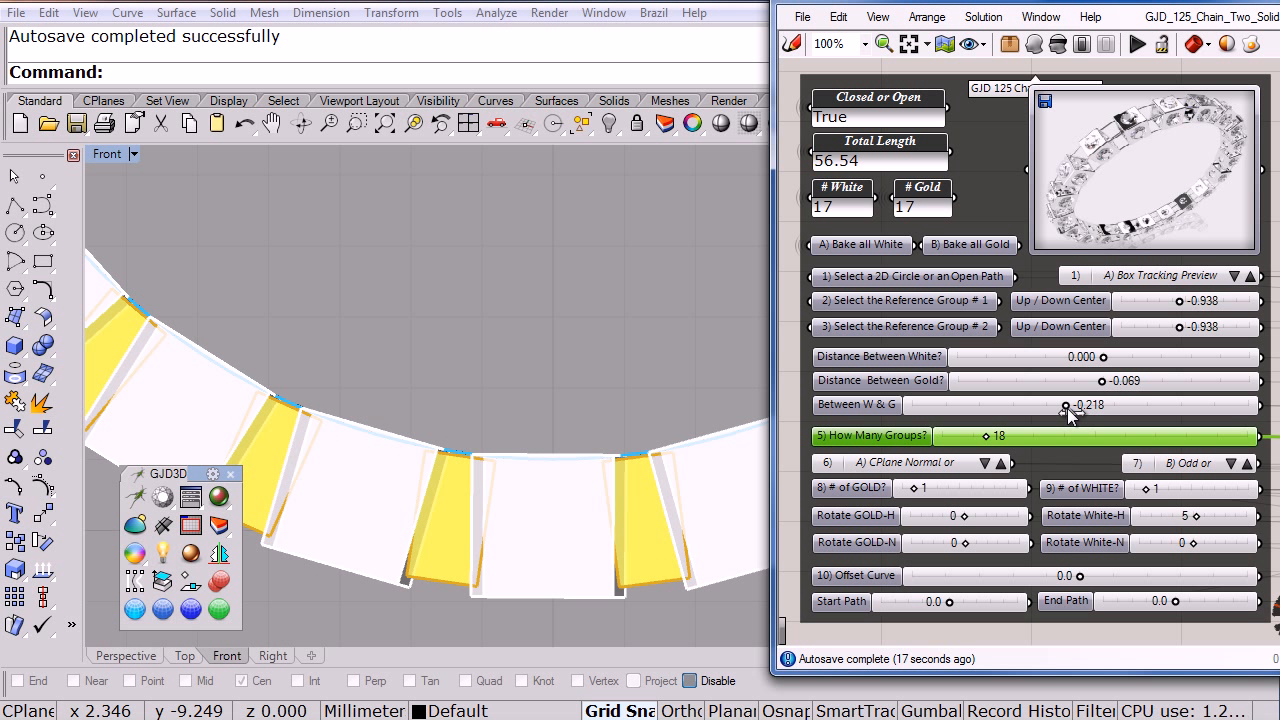
# Step: Raise the number of groups to 24 to fill the open part of the circle
pyautogui.click(557, 355)
pyautogui.scroll(-12, 389, 376)
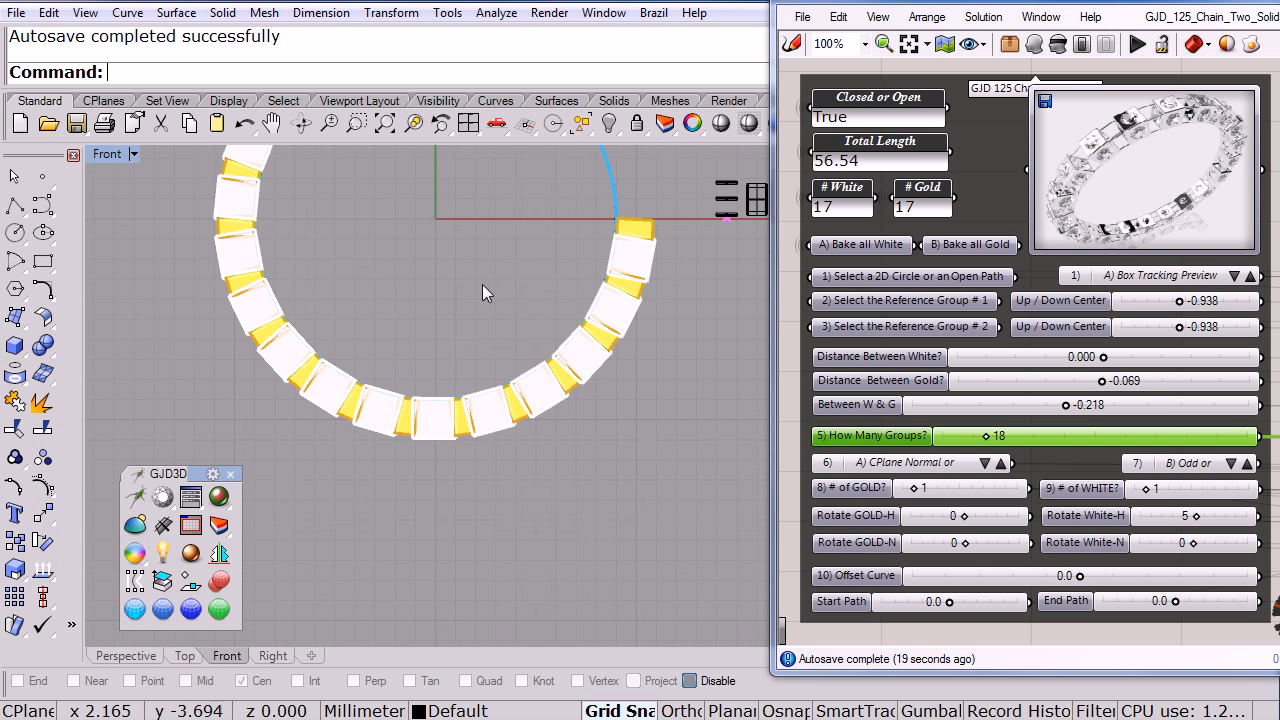
pyautogui.moveTo(482, 284); pyautogui.dragTo(517, 452, button='right')
pyautogui.click(987, 441)
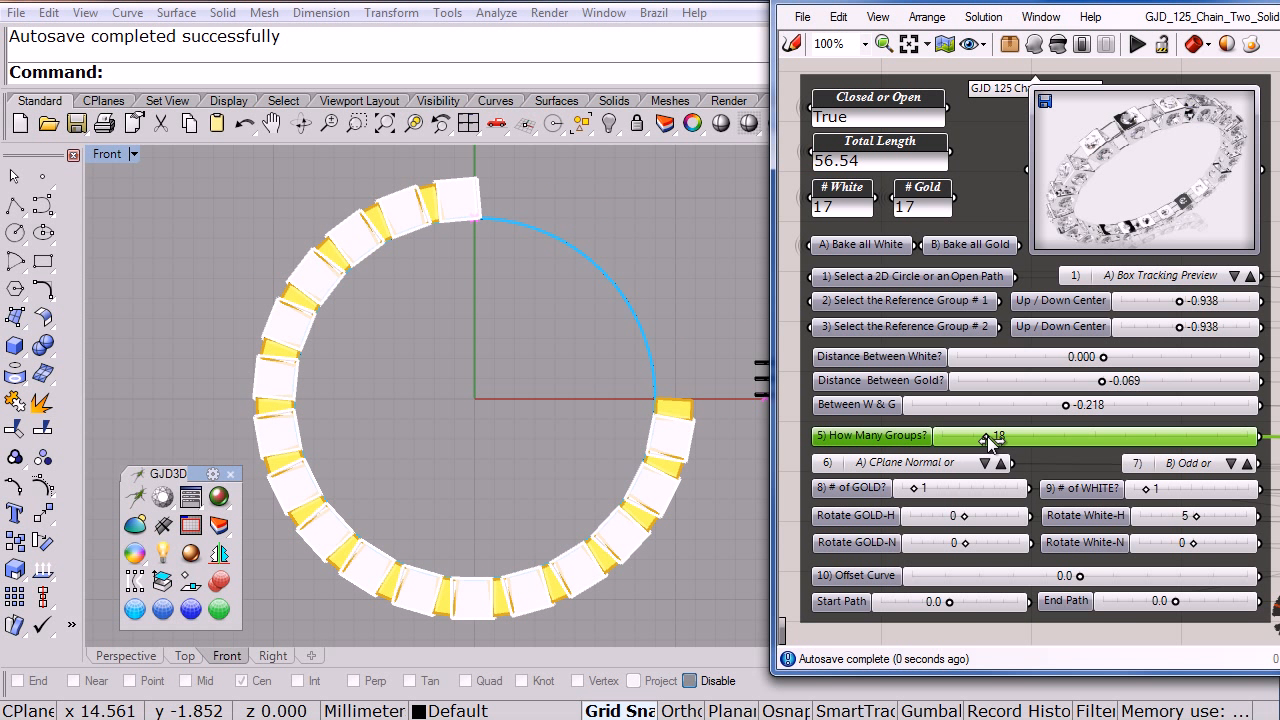
pyautogui.moveTo(992, 443); pyautogui.dragTo(1006, 443)
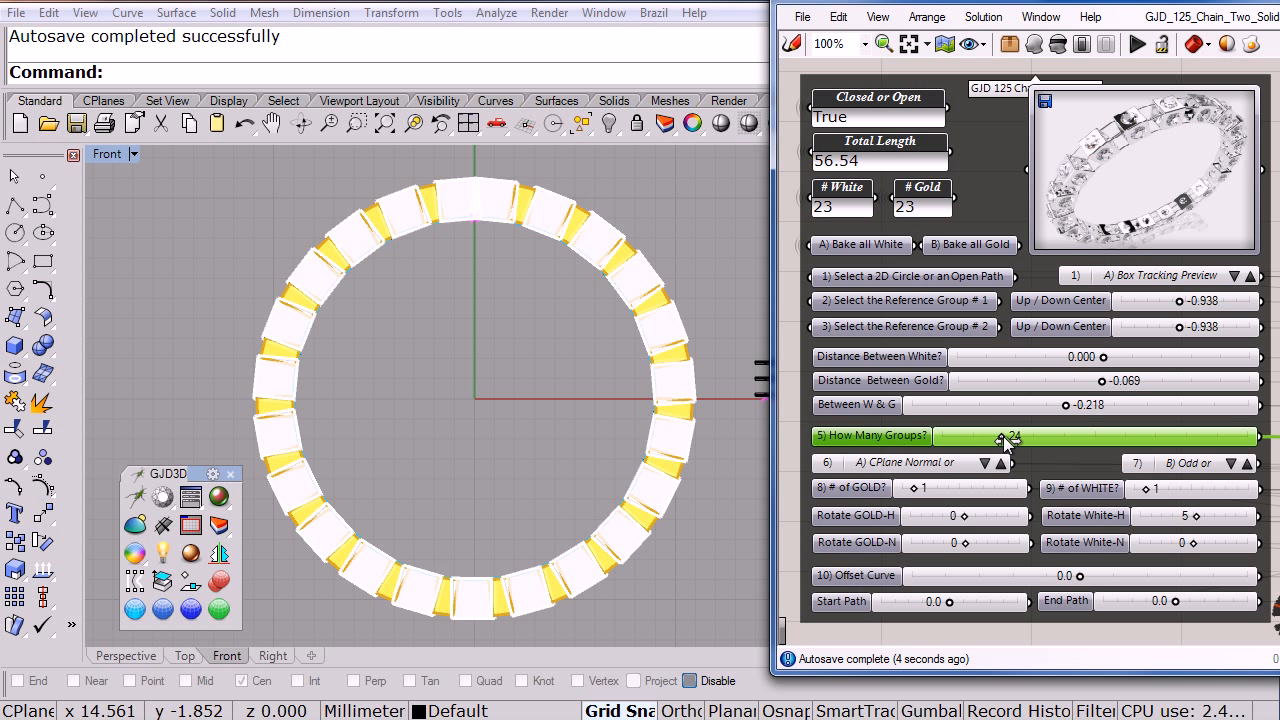
# Step: Fine-tune the closing joint of the ring with Between W & G at -0.188 and Distance Between Gold at -0.035
pyautogui.moveTo(571, 330); pyautogui.dragTo(572, 381, button='right')
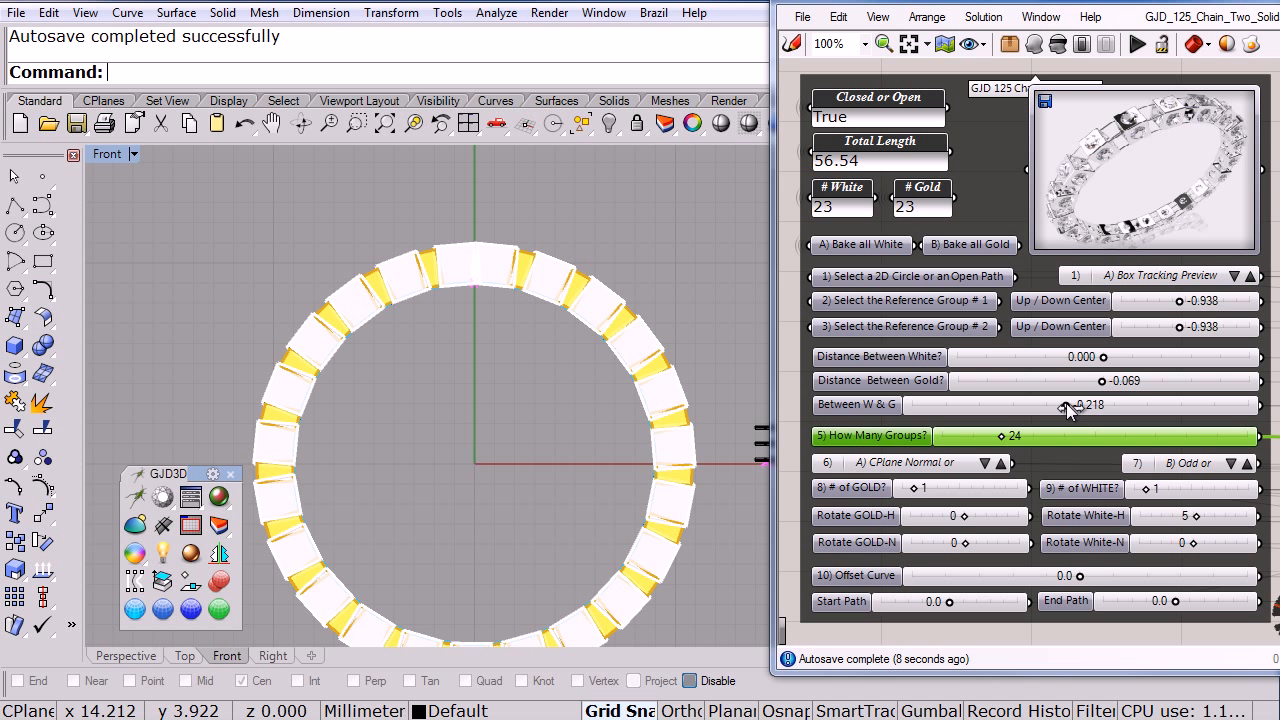
pyautogui.moveTo(1066, 403); pyautogui.dragTo(1069, 403)
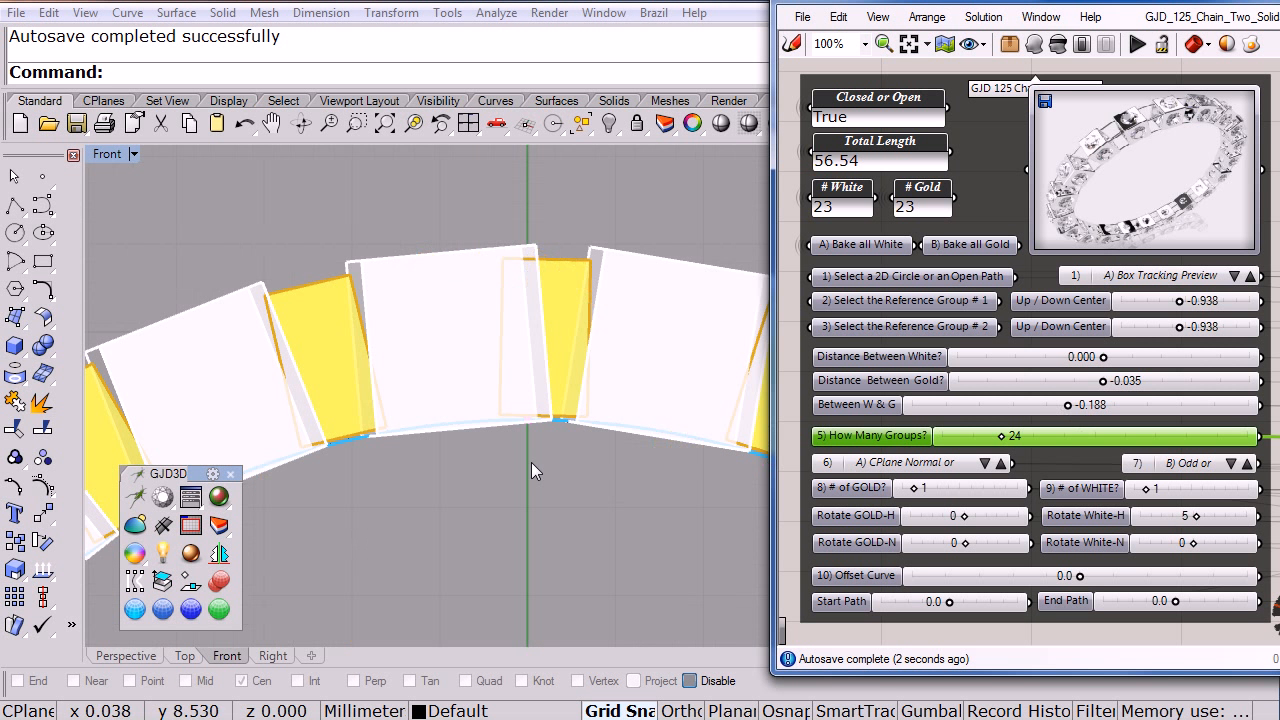
pyautogui.click(491, 303)
pyautogui.scroll(-15, 497, 280)
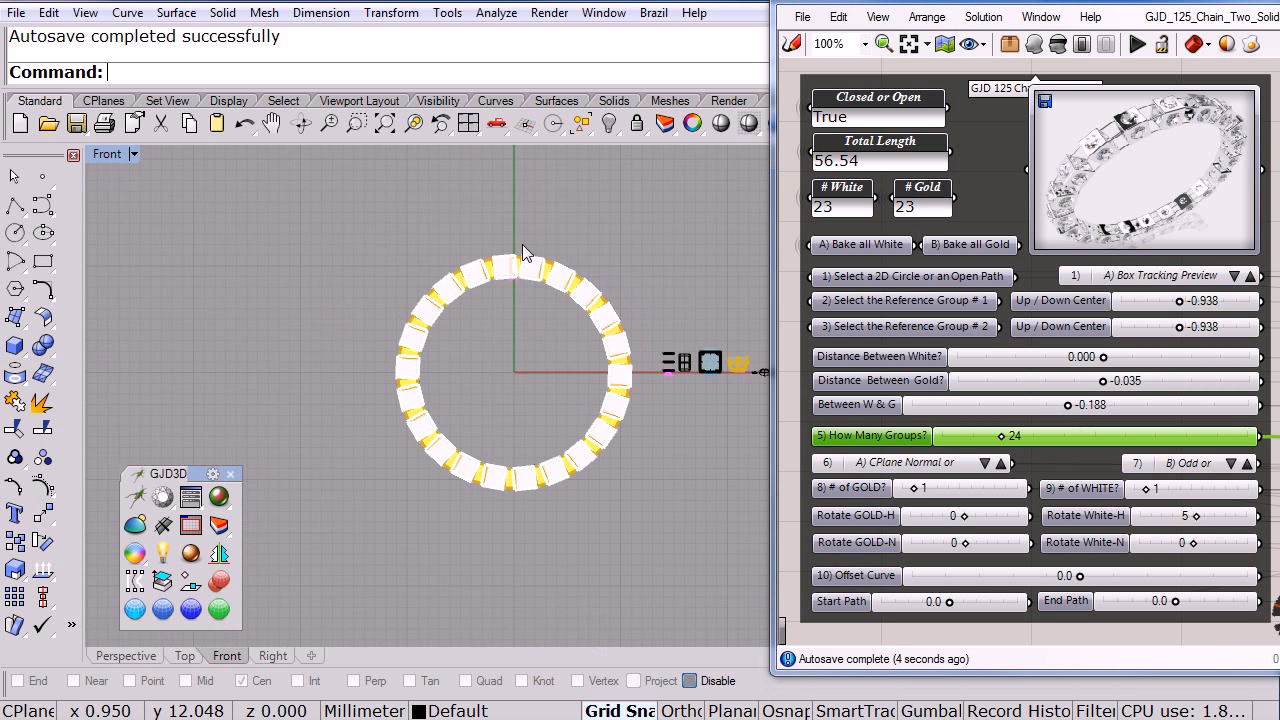
# Step: Switch the item orientation to CPlane Horizontal and inspect the boxes along the ring in the Perspective view
pyautogui.click(121, 654)
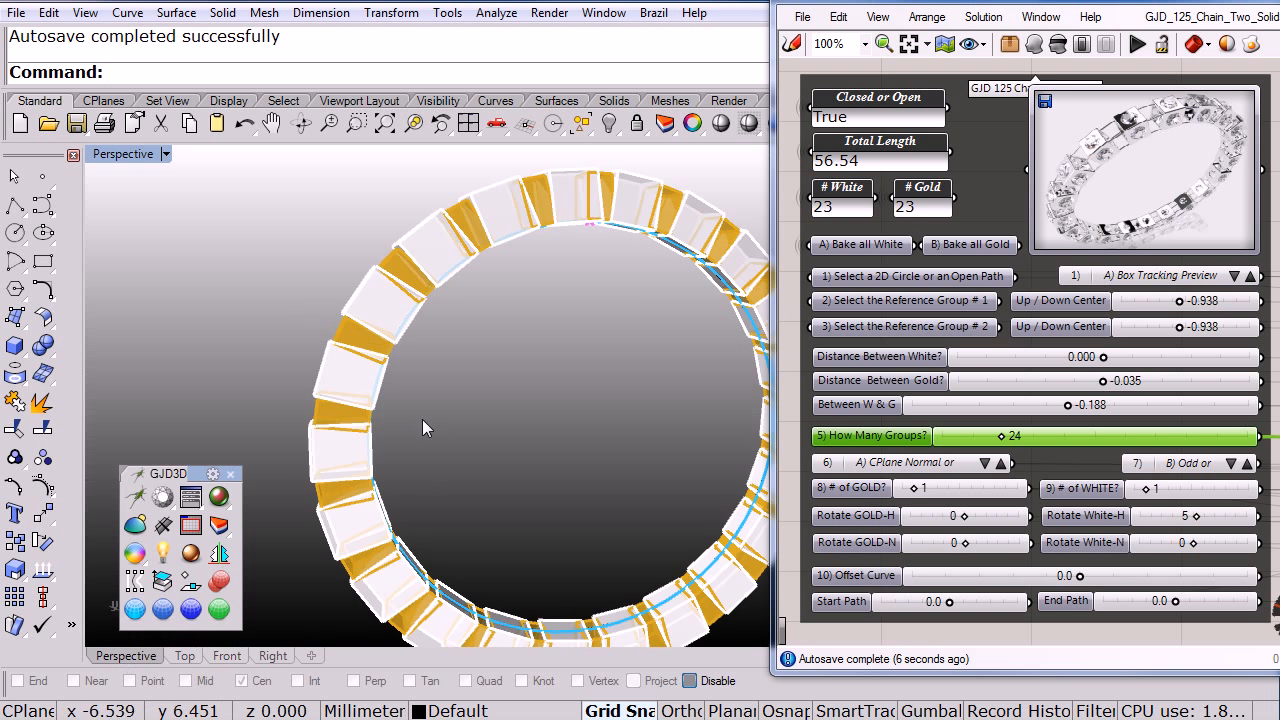
pyautogui.moveTo(423, 426); pyautogui.dragTo(598, 368, button='right')
pyautogui.scroll(5, 598, 368)
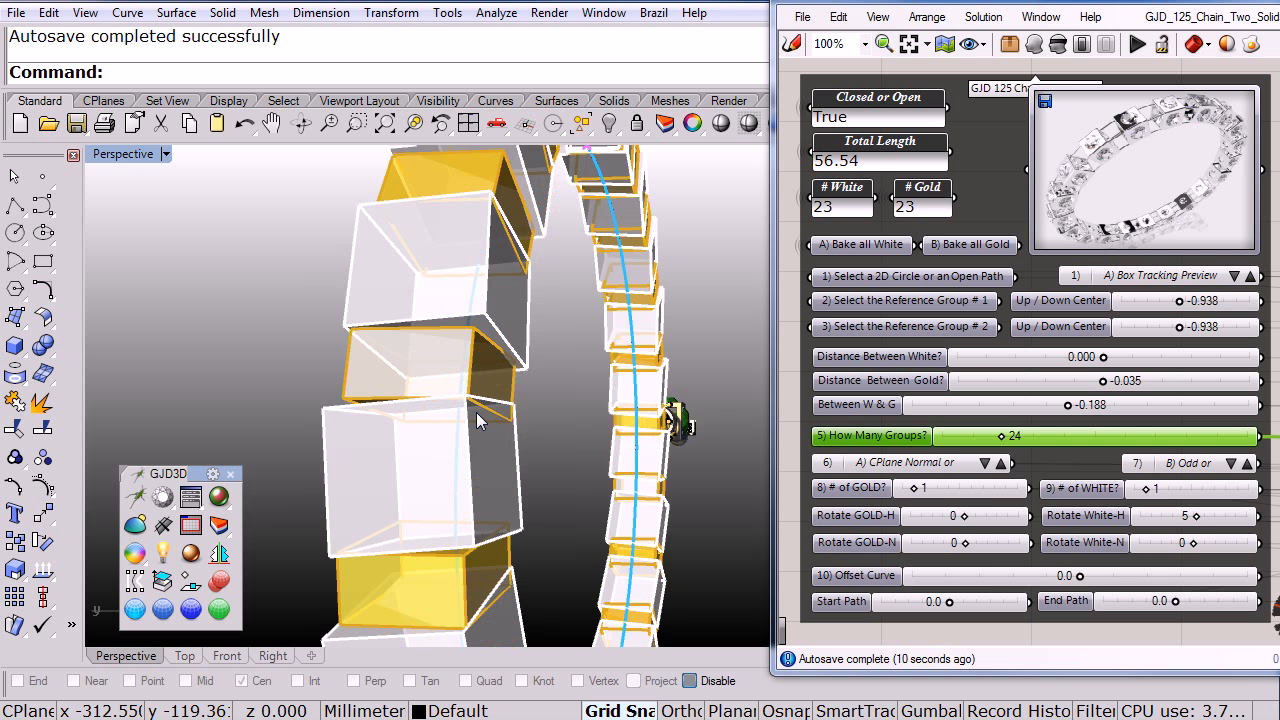
pyautogui.moveTo(574, 452); pyautogui.dragTo(572, 451, button='right')
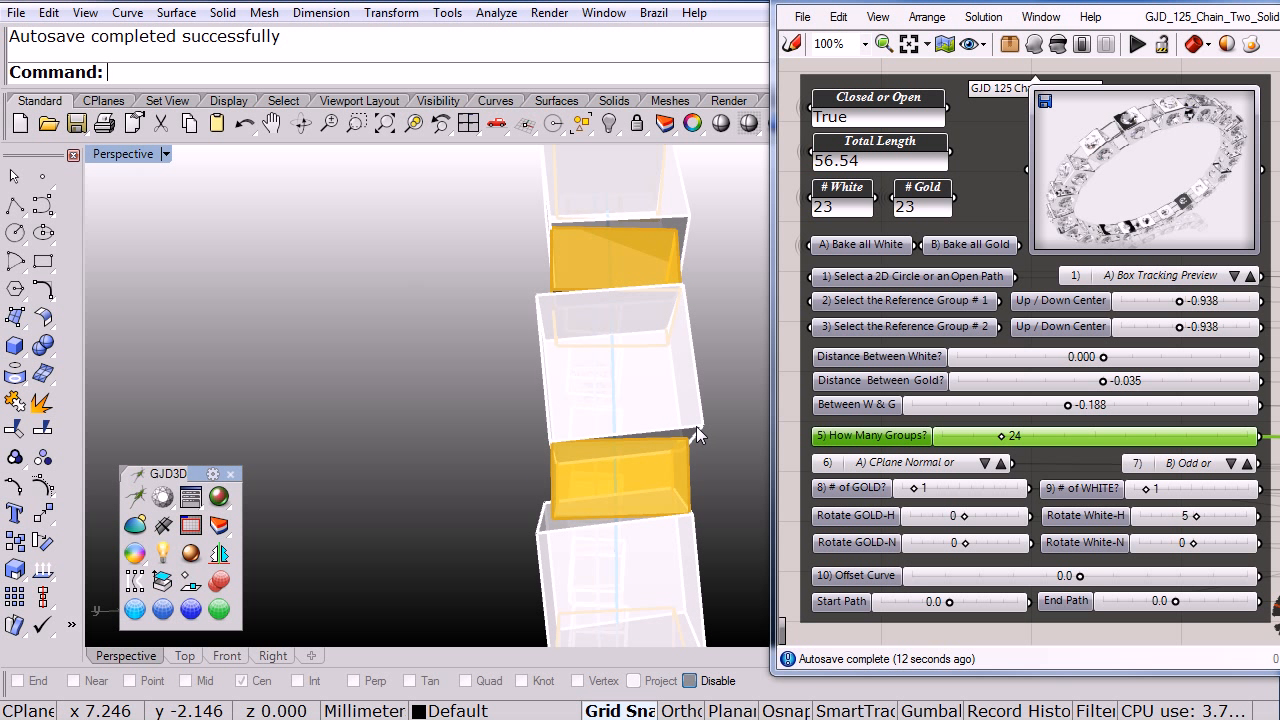
pyautogui.click(988, 465)
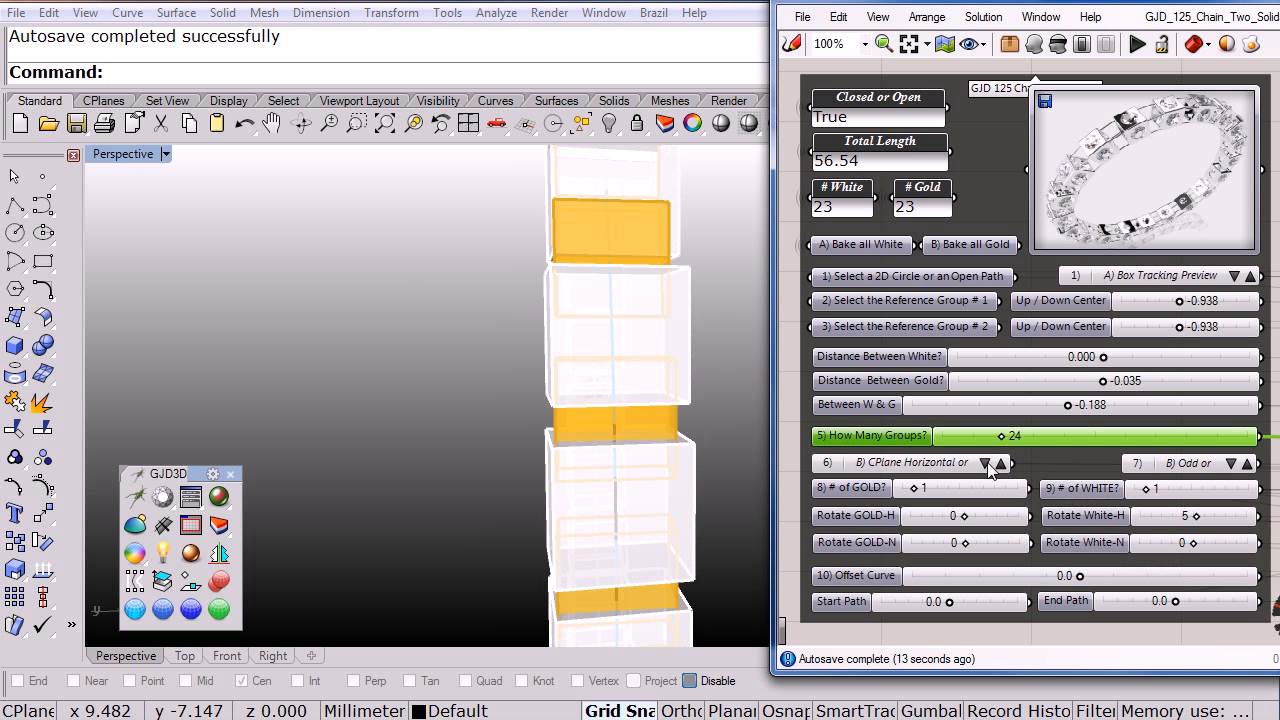
pyautogui.moveTo(689, 392); pyautogui.dragTo(551, 451, button='right')
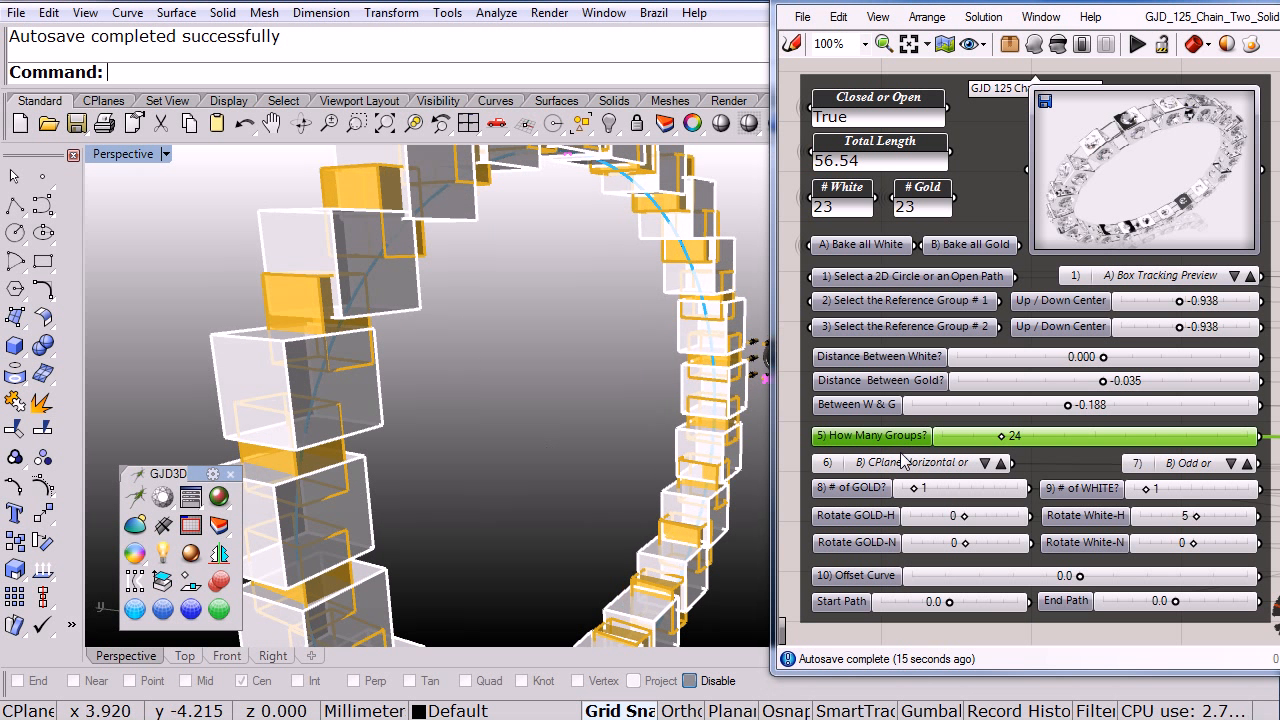
# Step: Return the items to CPlane Normal orientation with Rotate White-H at 0 and Between W & G at -0.250
pyautogui.click(984, 465)
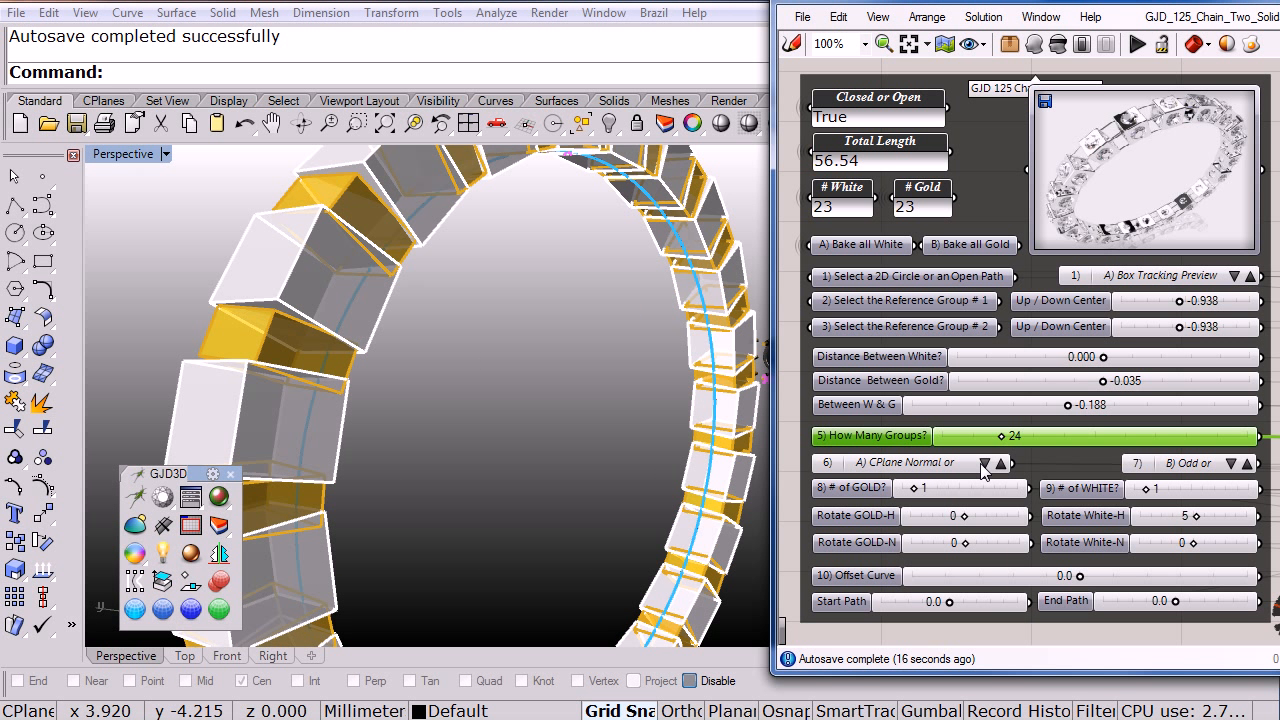
pyautogui.doubleClick(1173, 516)
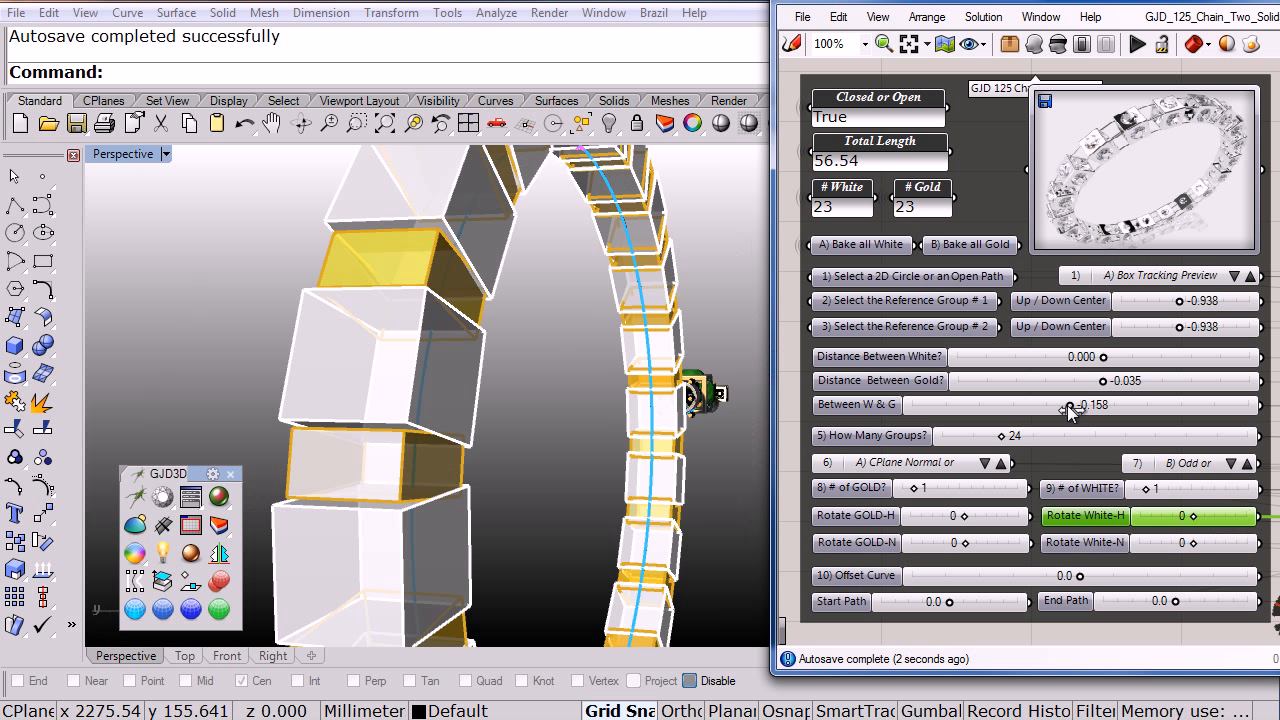
pyautogui.moveTo(1067, 405); pyautogui.dragTo(1060, 407)
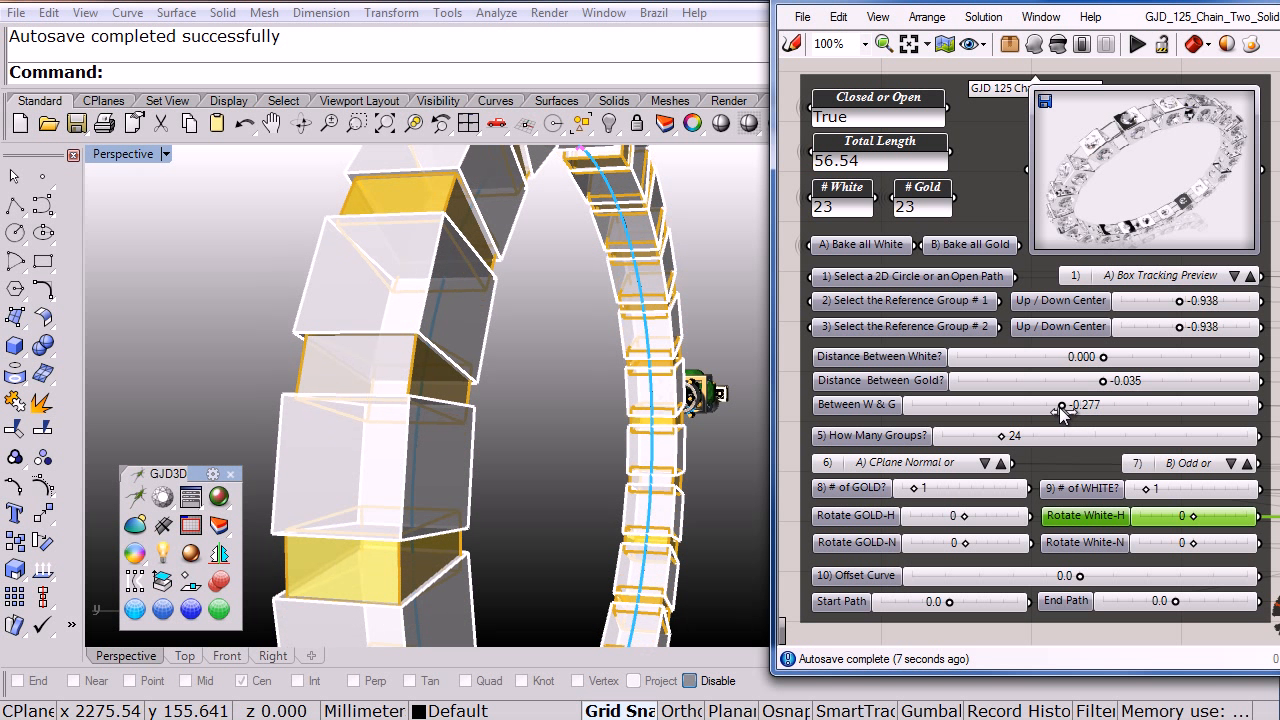
# Step: Switch the ring's display to Full Tracking Preview and view the actual items around the circle
pyautogui.click(1235, 276)
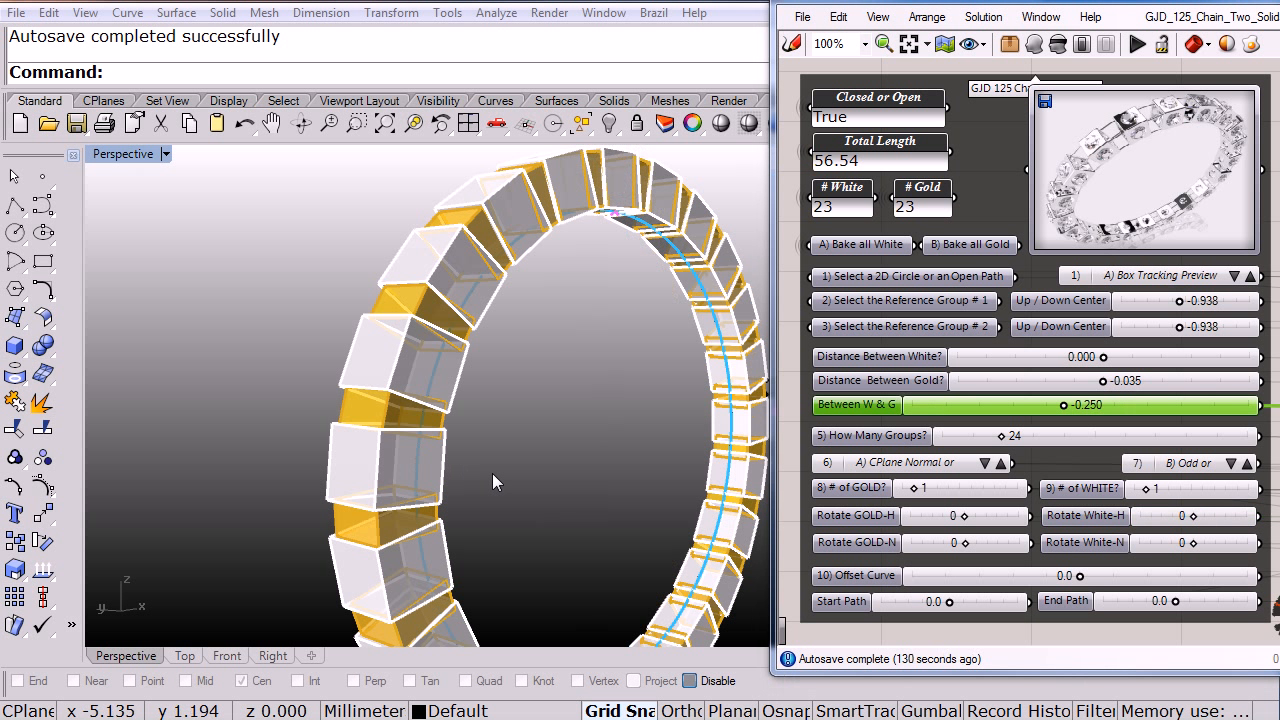
pyautogui.click(1236, 277)
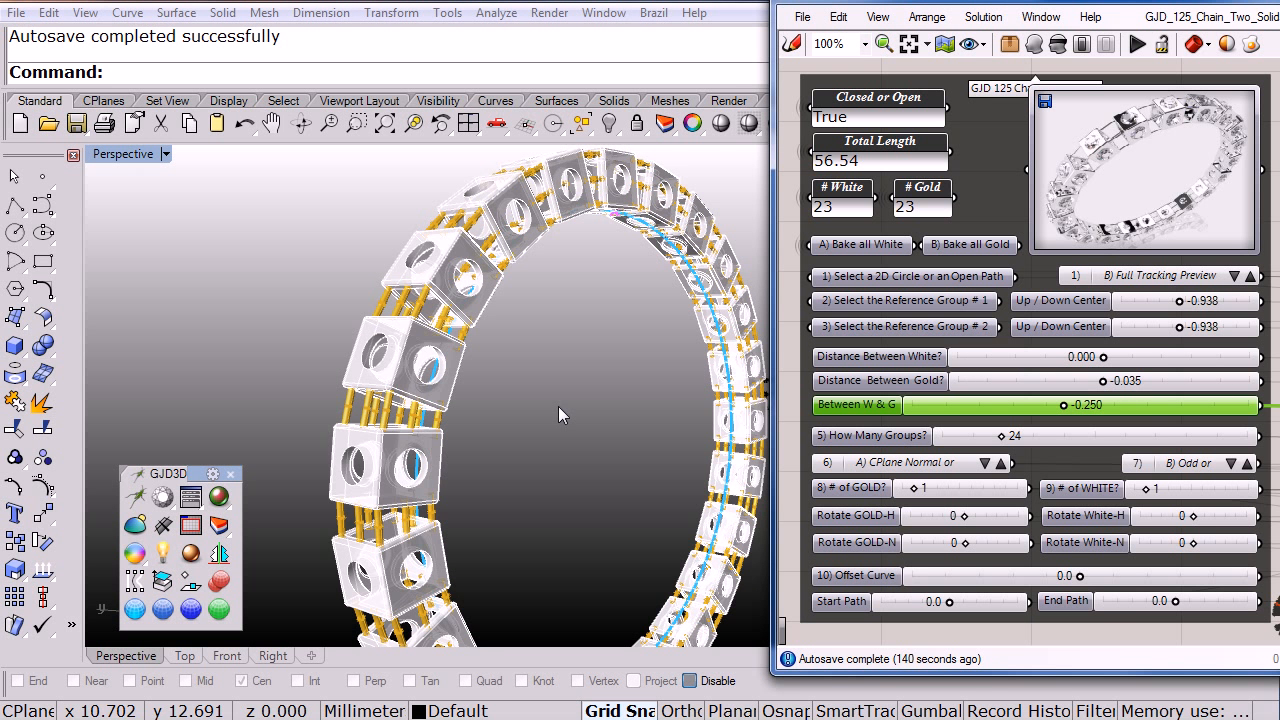
pyautogui.moveTo(285, 420); pyautogui.dragTo(201, 435, button='right')
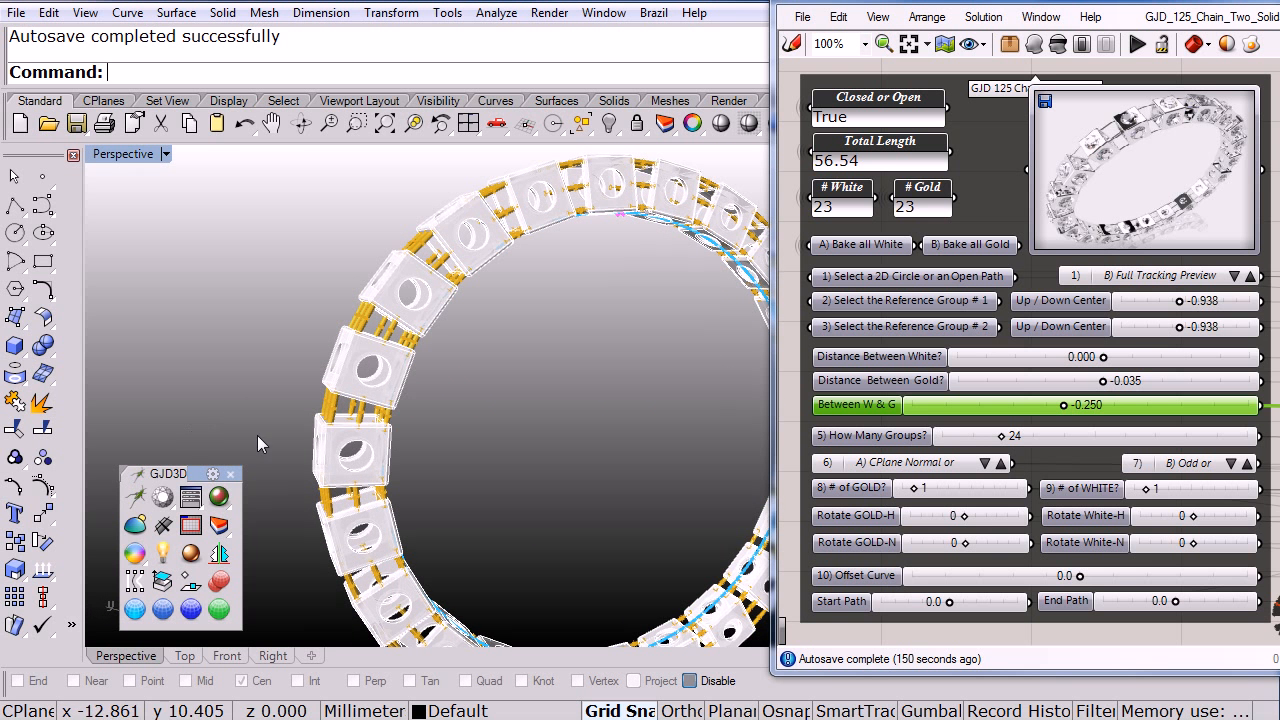
# Step: Replace Reference Group # 1 with multiple geometries: the gold cube together with its green gems
pyautogui.keyDown('shift'); pyautogui.moveTo(616, 427); pyautogui.dragTo(1185, 450, button='right'); pyautogui.keyUp('shift')
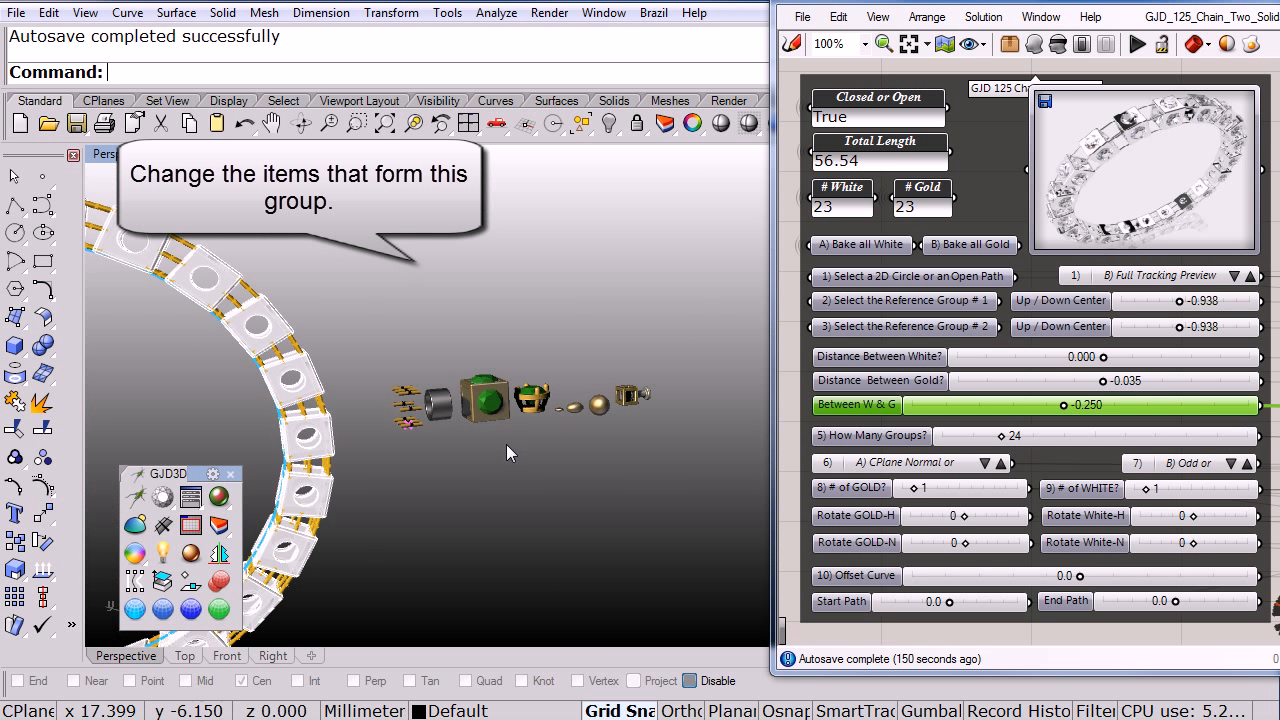
pyautogui.scroll(5, 466, 405)
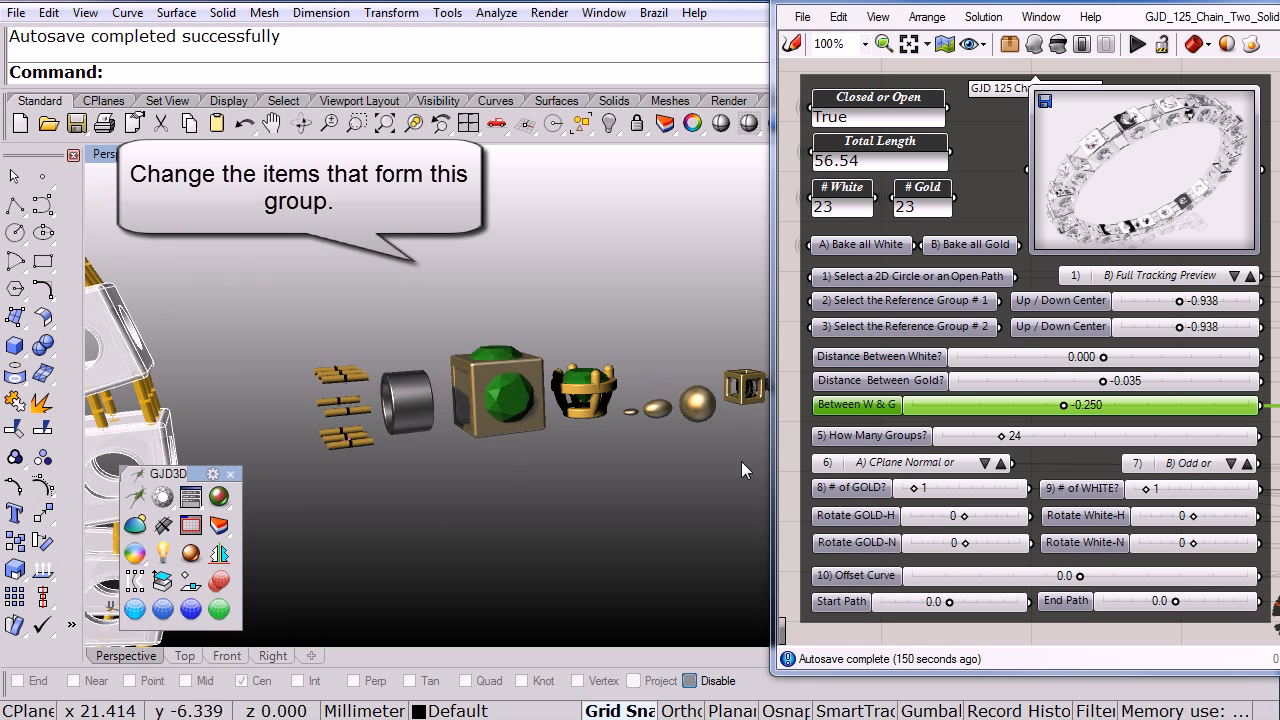
pyautogui.moveTo(901, 324)
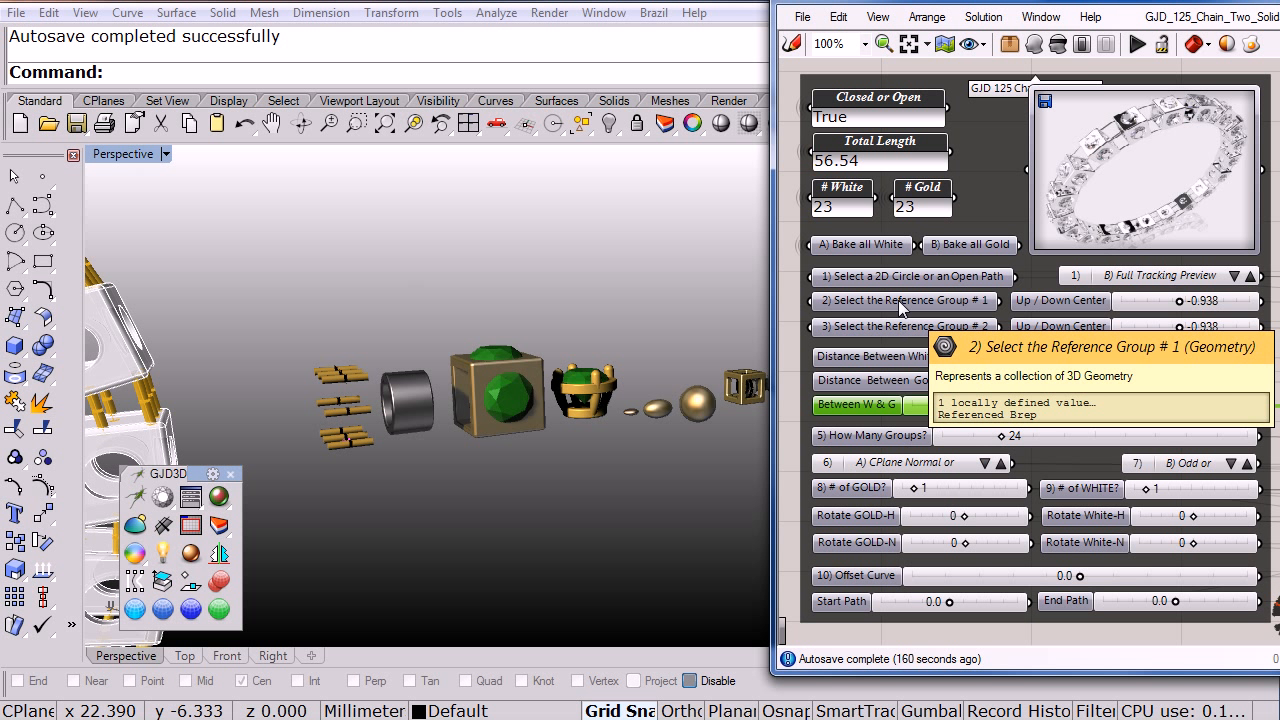
pyautogui.rightClick(898, 300)
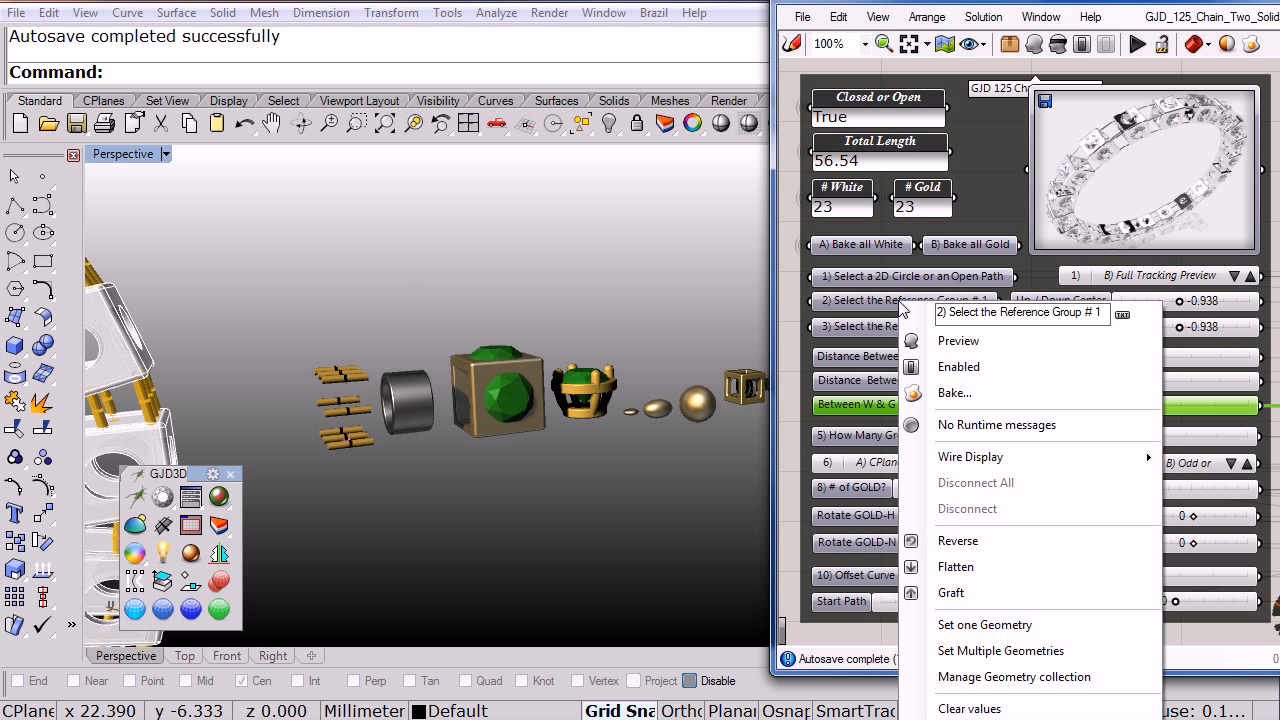
pyautogui.click(985, 652)
pyautogui.moveTo(594, 471); pyautogui.dragTo(537, 457, button='right')
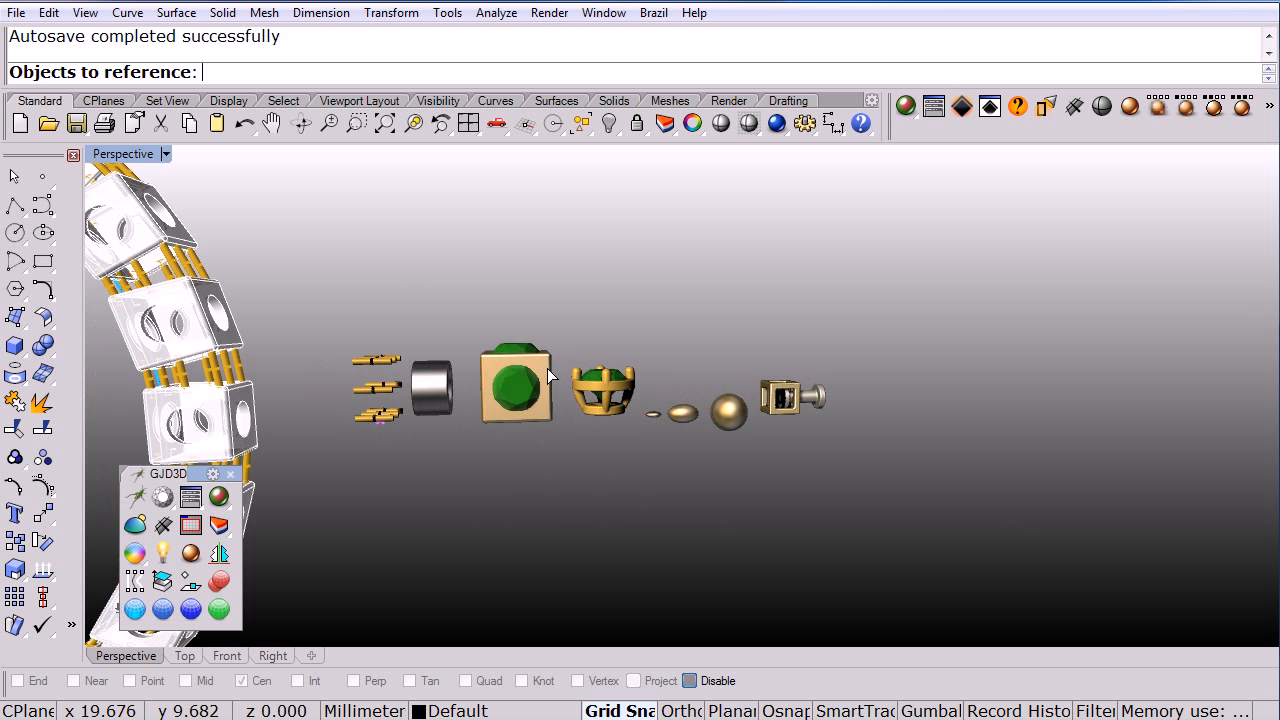
pyautogui.moveTo(459, 299); pyautogui.dragTo(575, 472)
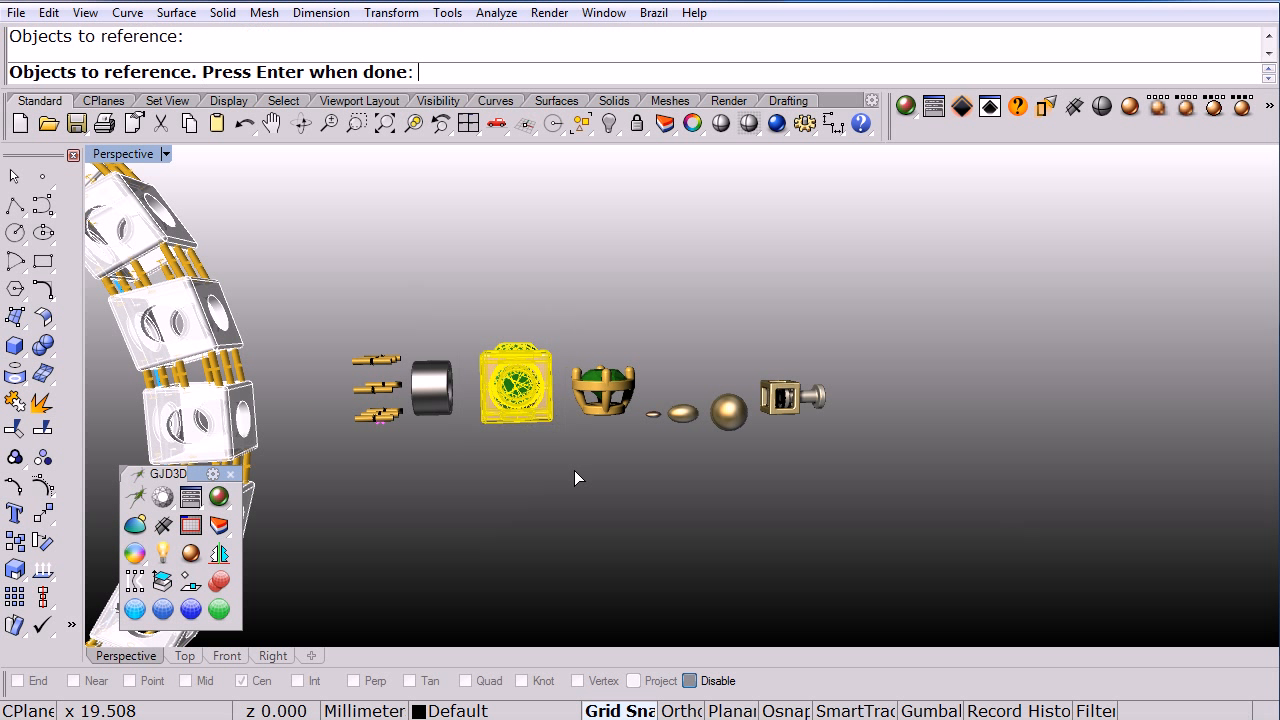
pyautogui.press('Return')
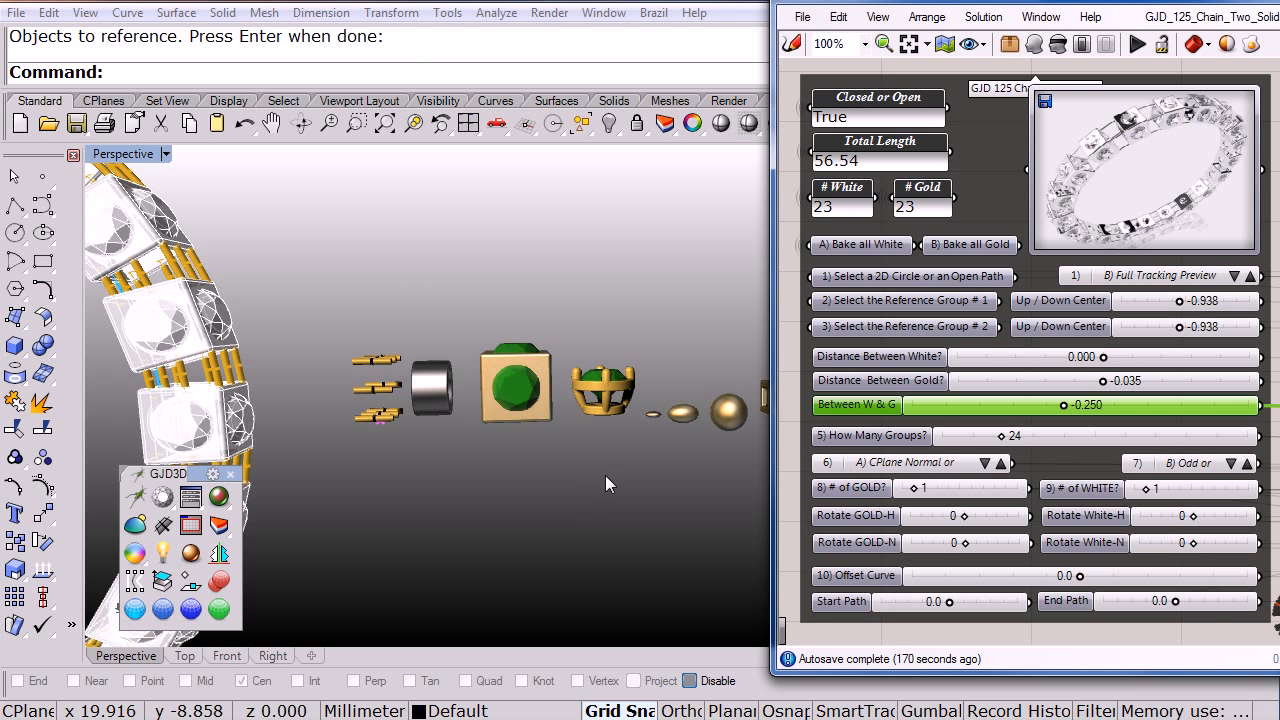
# Step: Replace Reference Group # 2 with the single short tube, picked in the Front view
pyautogui.scroll(5, 507, 435)
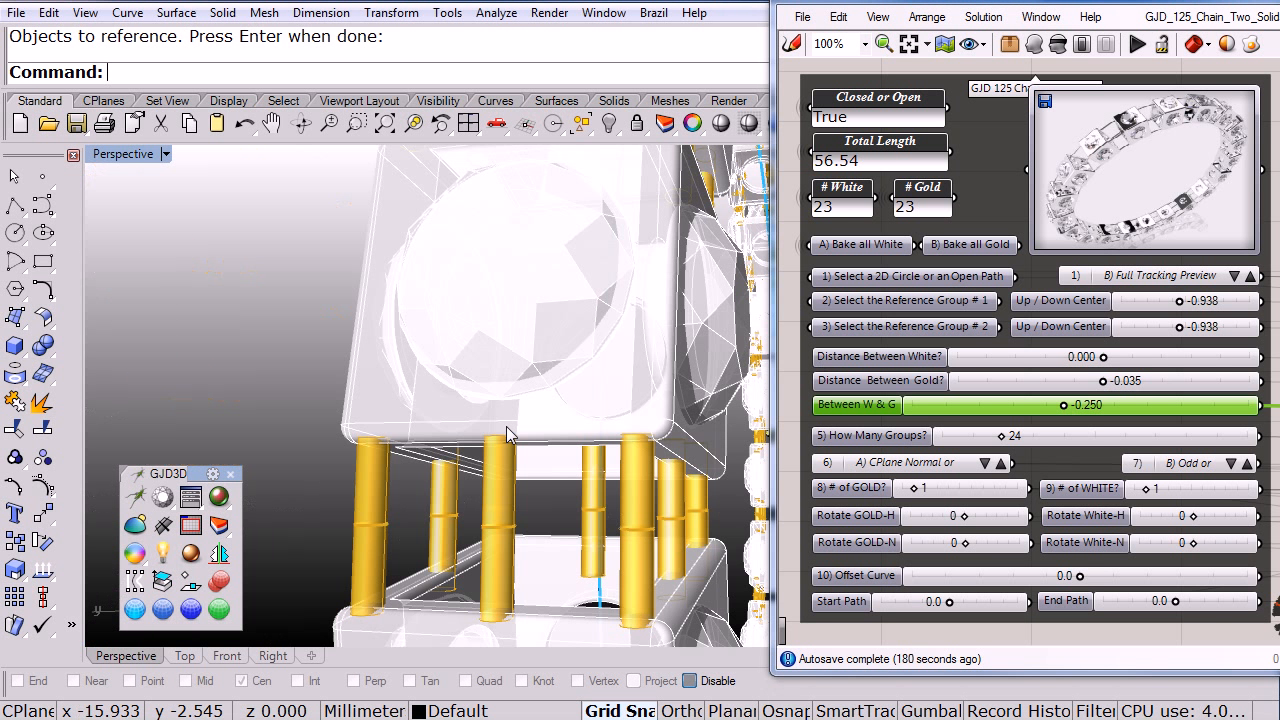
pyautogui.scroll(-5, 507, 435)
pyautogui.moveTo(576, 477); pyautogui.dragTo(562, 464, button='right')
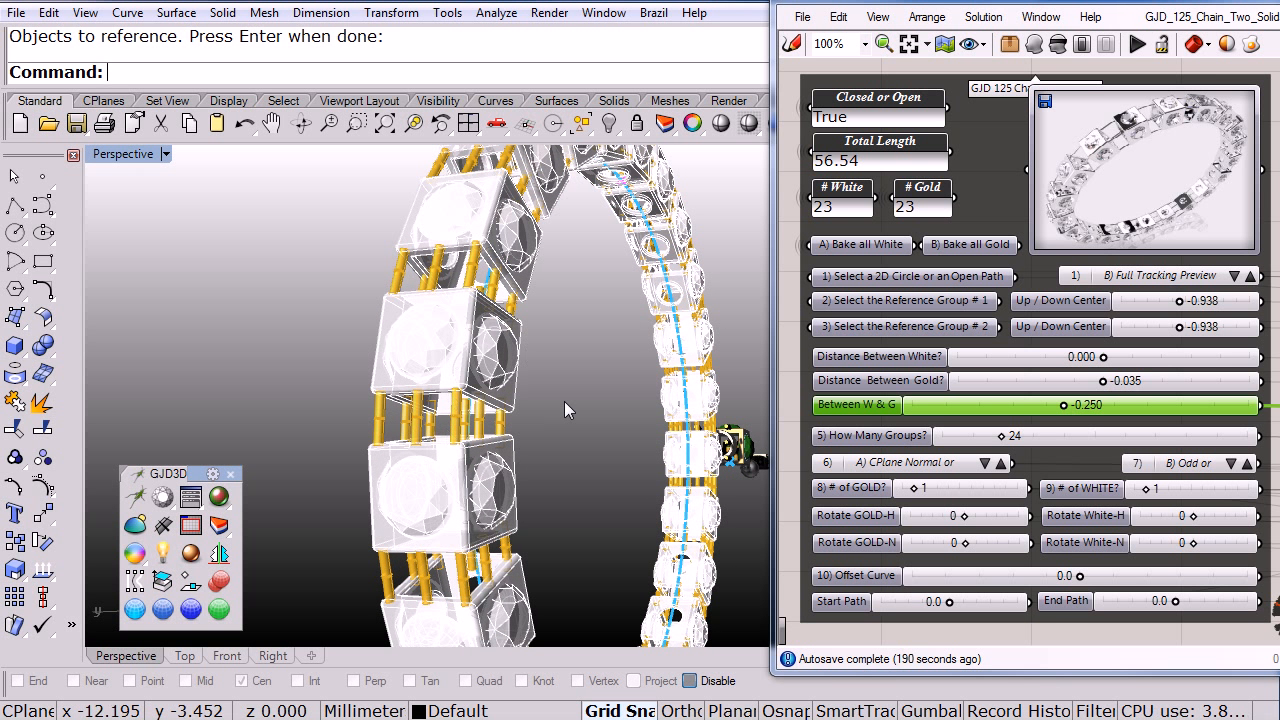
pyautogui.moveTo(607, 445); pyautogui.dragTo(495, 470, button='right')
pyautogui.click(228, 656)
pyautogui.scroll(8, 490, 445)
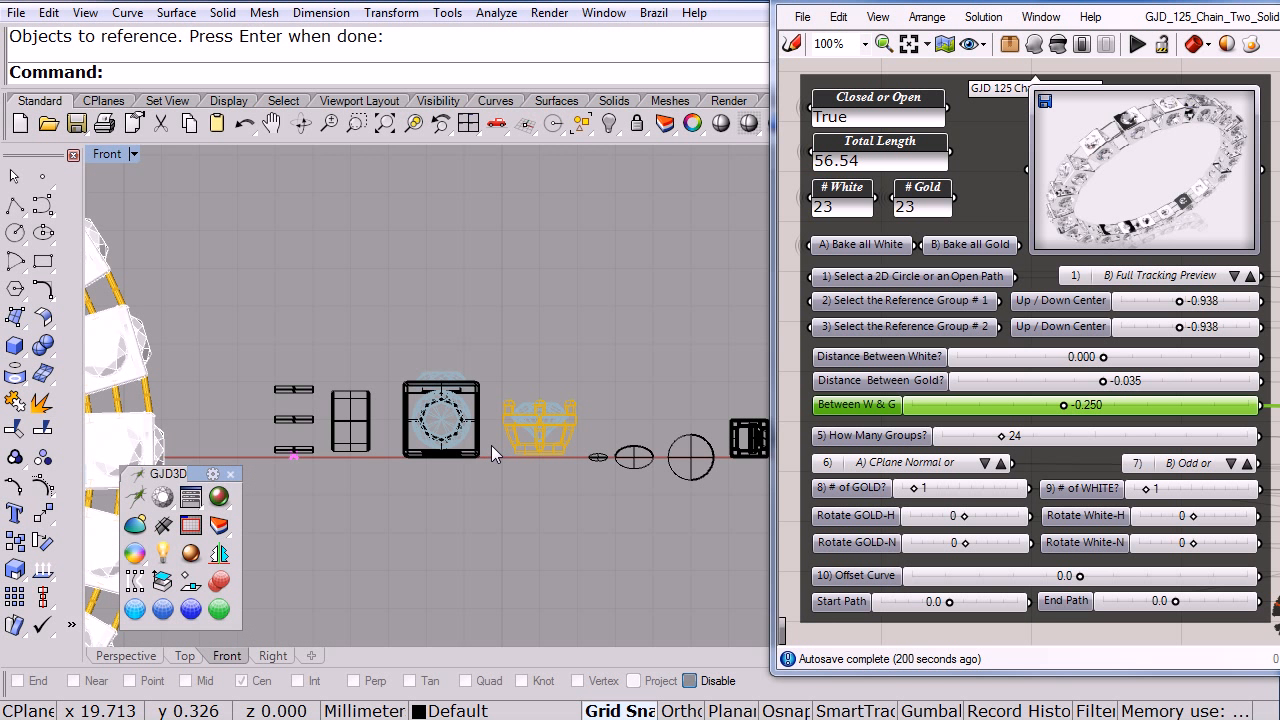
pyautogui.moveTo(415, 514); pyautogui.dragTo(573, 507, button='right')
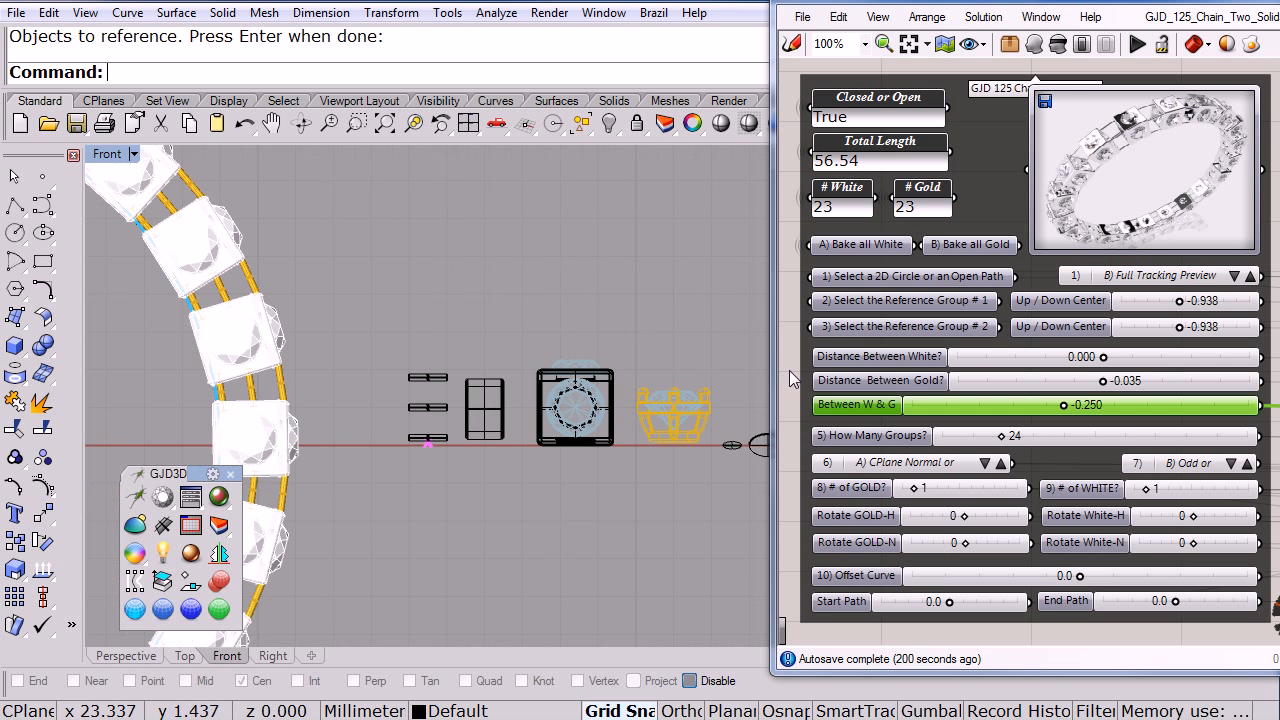
pyautogui.rightClick(866, 326)
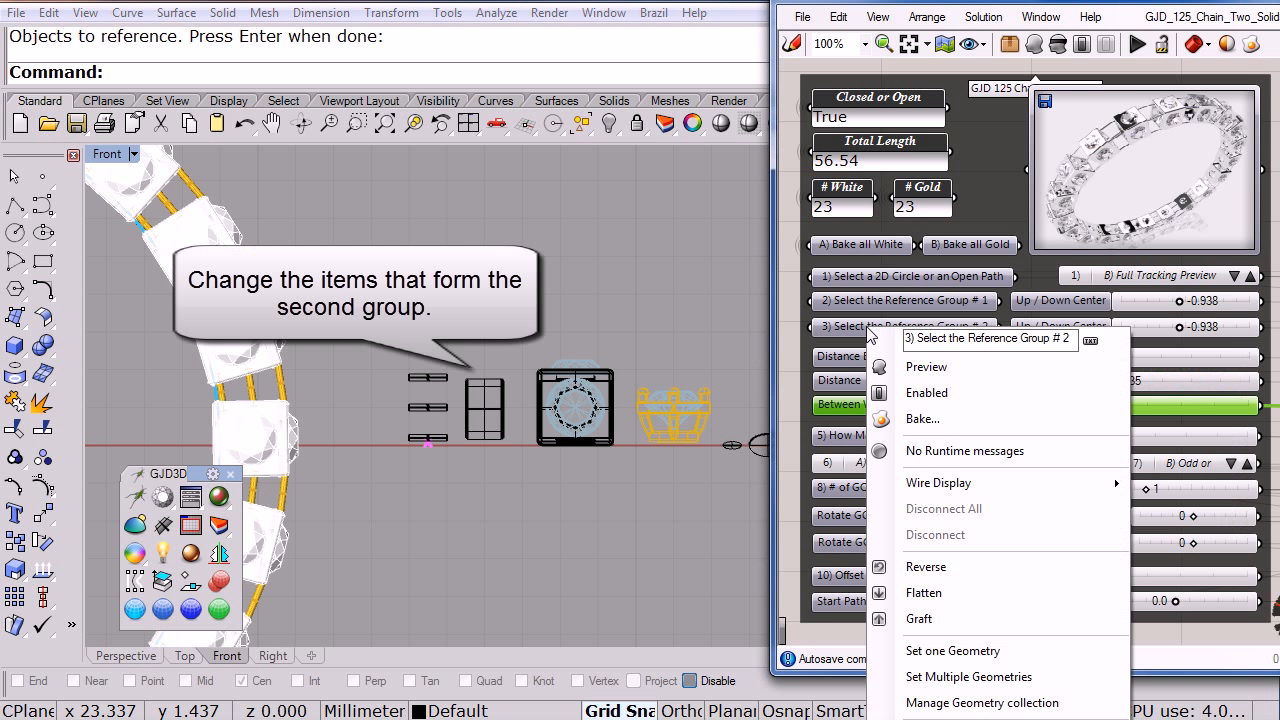
pyautogui.click(922, 656)
pyautogui.click(486, 420)
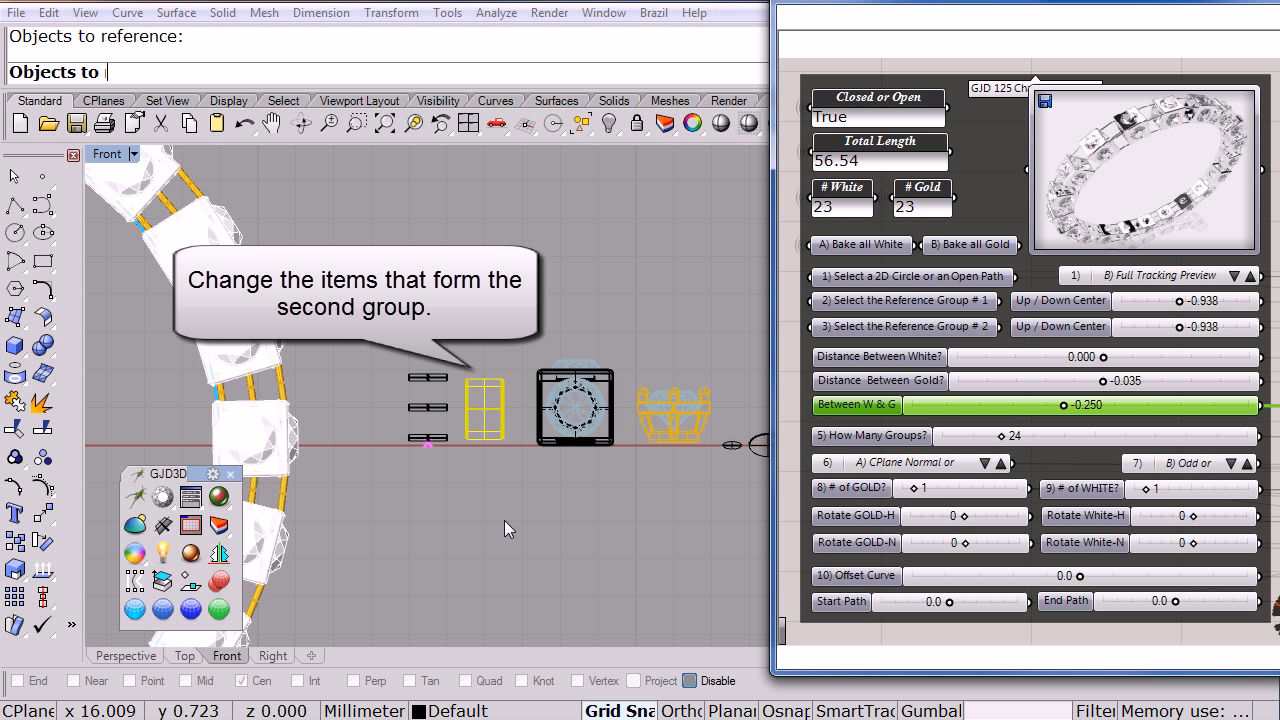
pyautogui.press('Return')
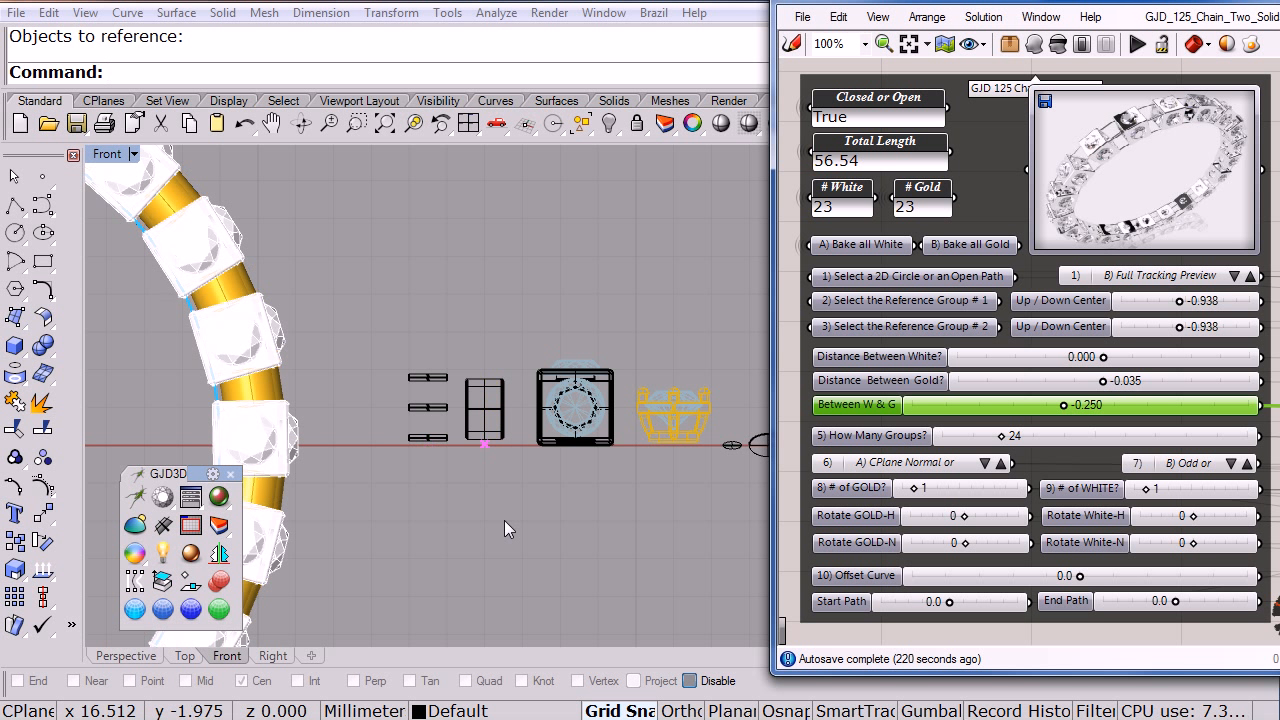
# Step: Inspect the cube-and-tube ring in the Perspective view and switch the display back to Box Tracking Preview
pyautogui.click(126, 656)
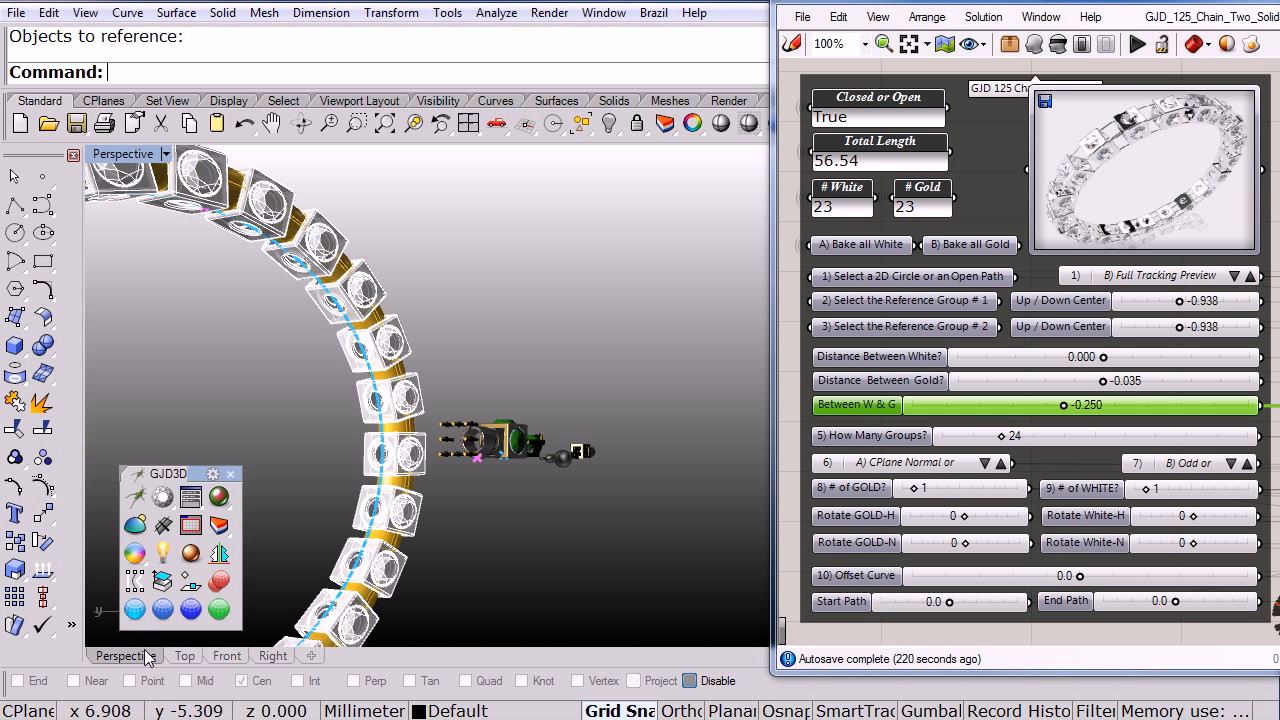
pyautogui.scroll(-3, 639, 313)
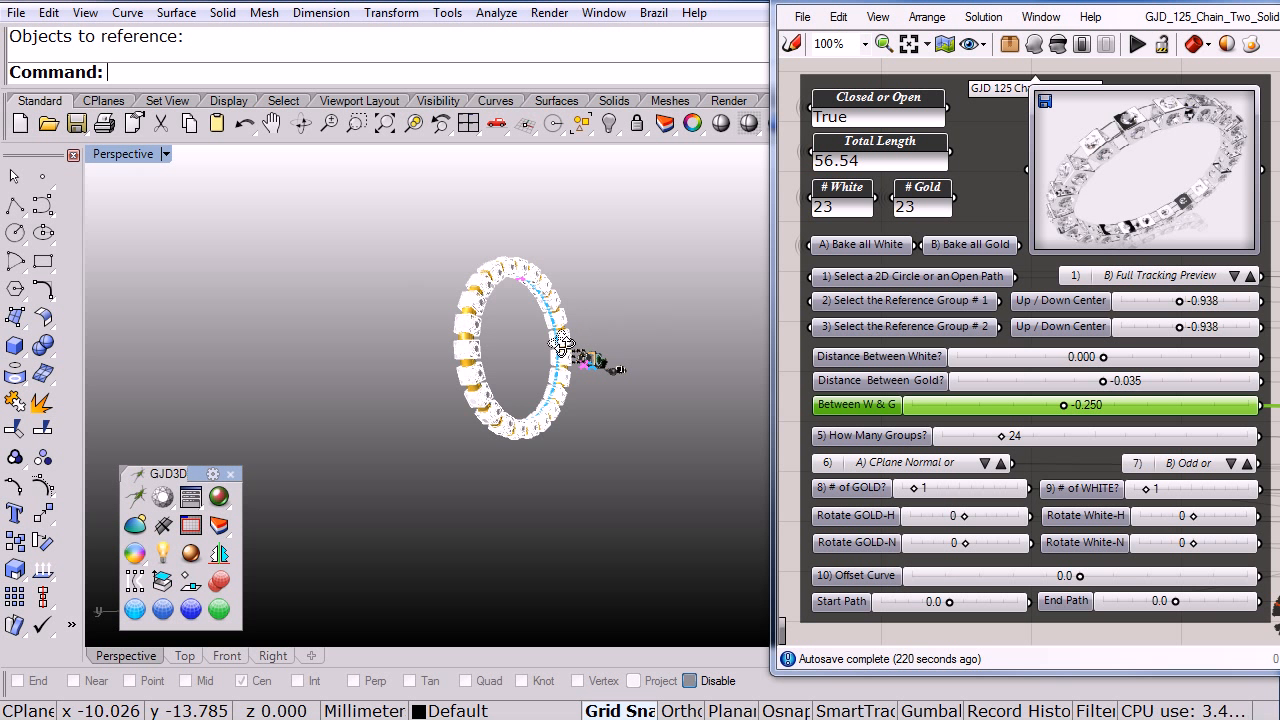
pyautogui.scroll(5, 472, 327)
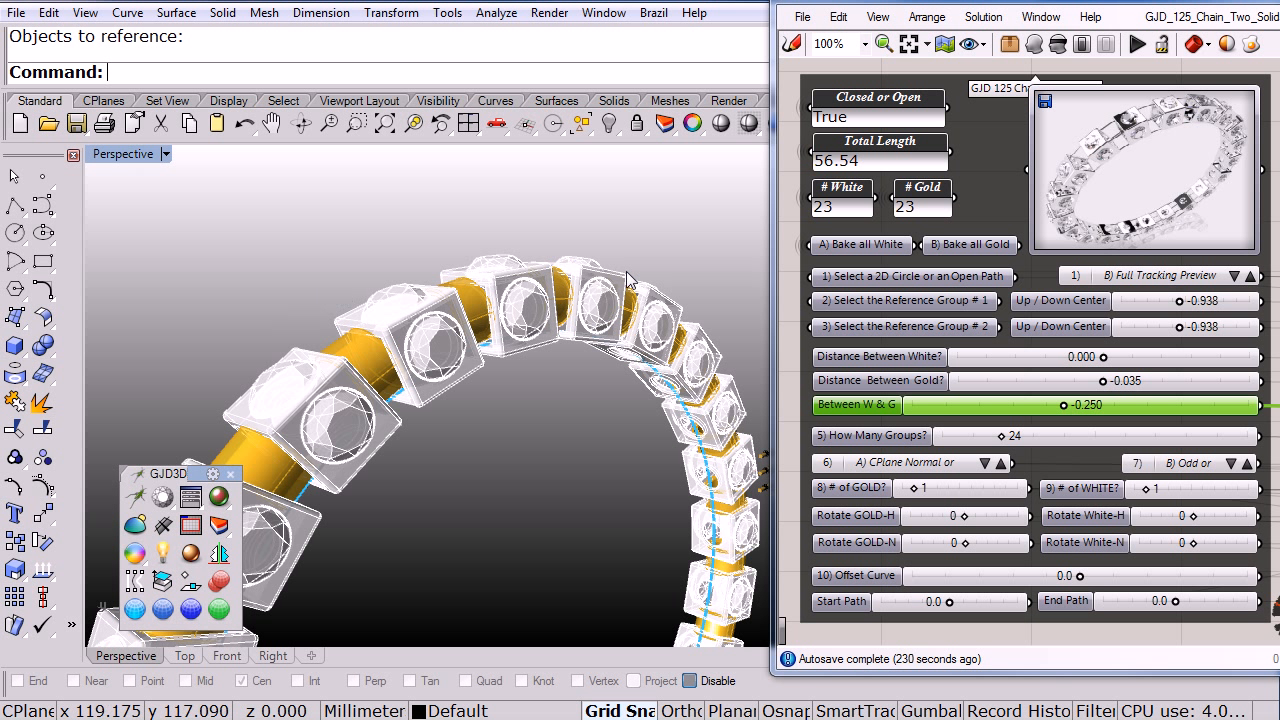
pyautogui.click(1238, 278)
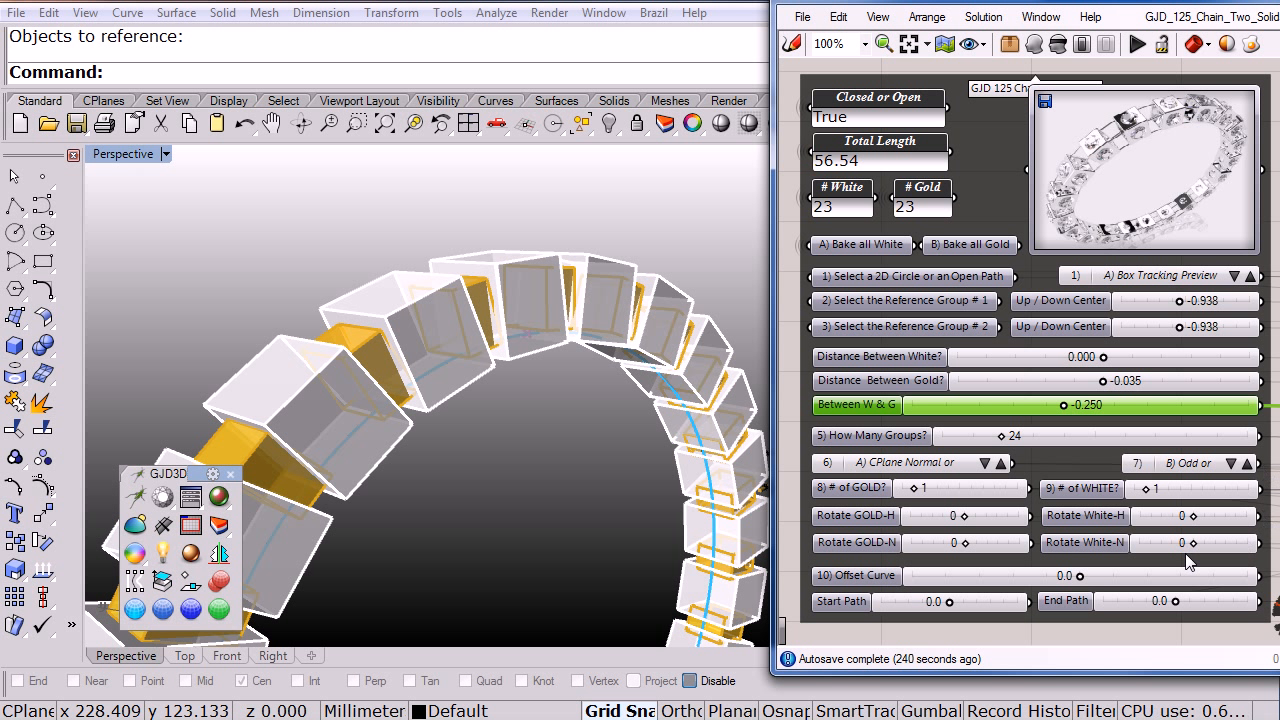
# Step: Try out different Rotate White-N and Rotate White-H angles on the white items and reset both to 0
pyautogui.moveTo(1194, 542); pyautogui.dragTo(1168, 517)
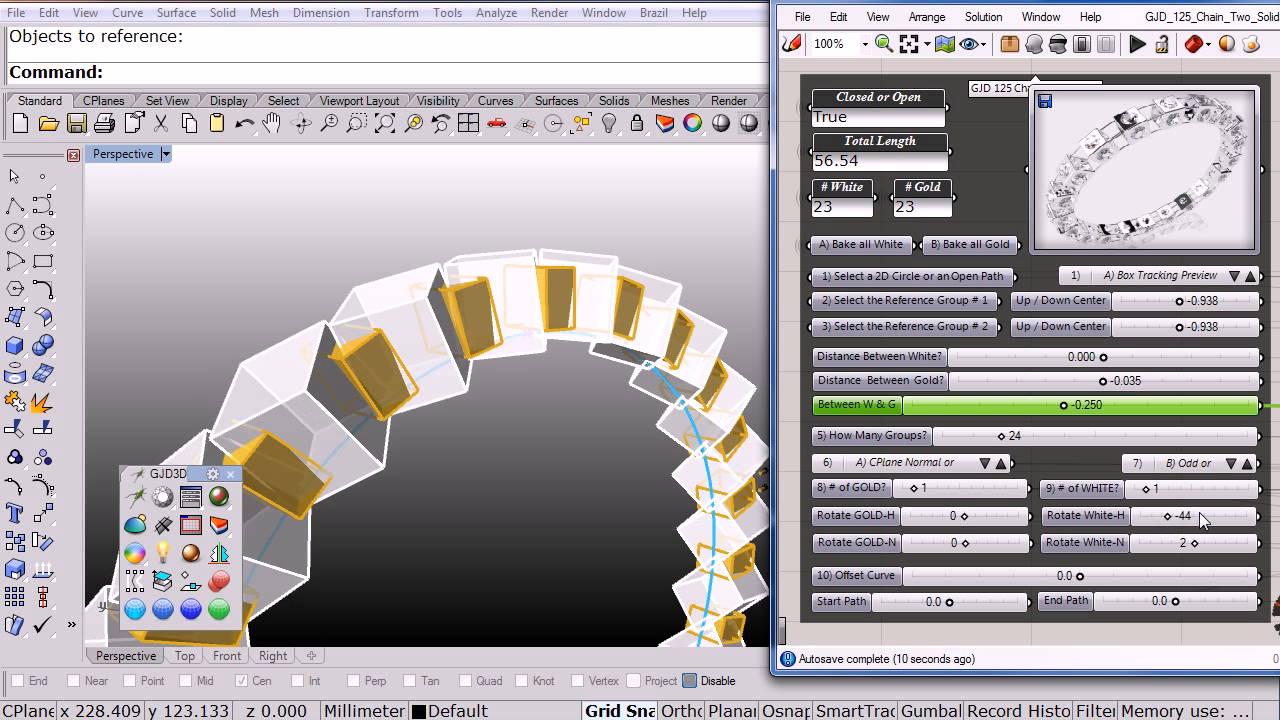
pyautogui.doubleClick(1201, 514)
pyautogui.write('0')
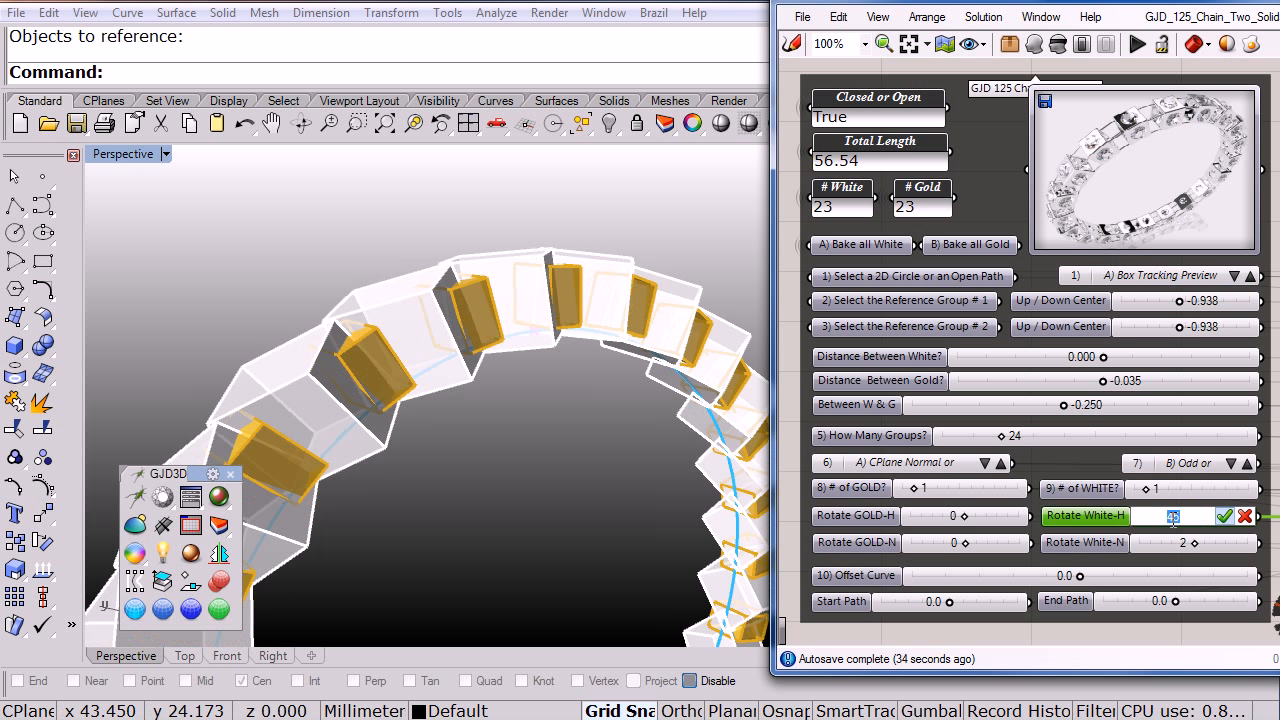
pyautogui.click(1224, 516)
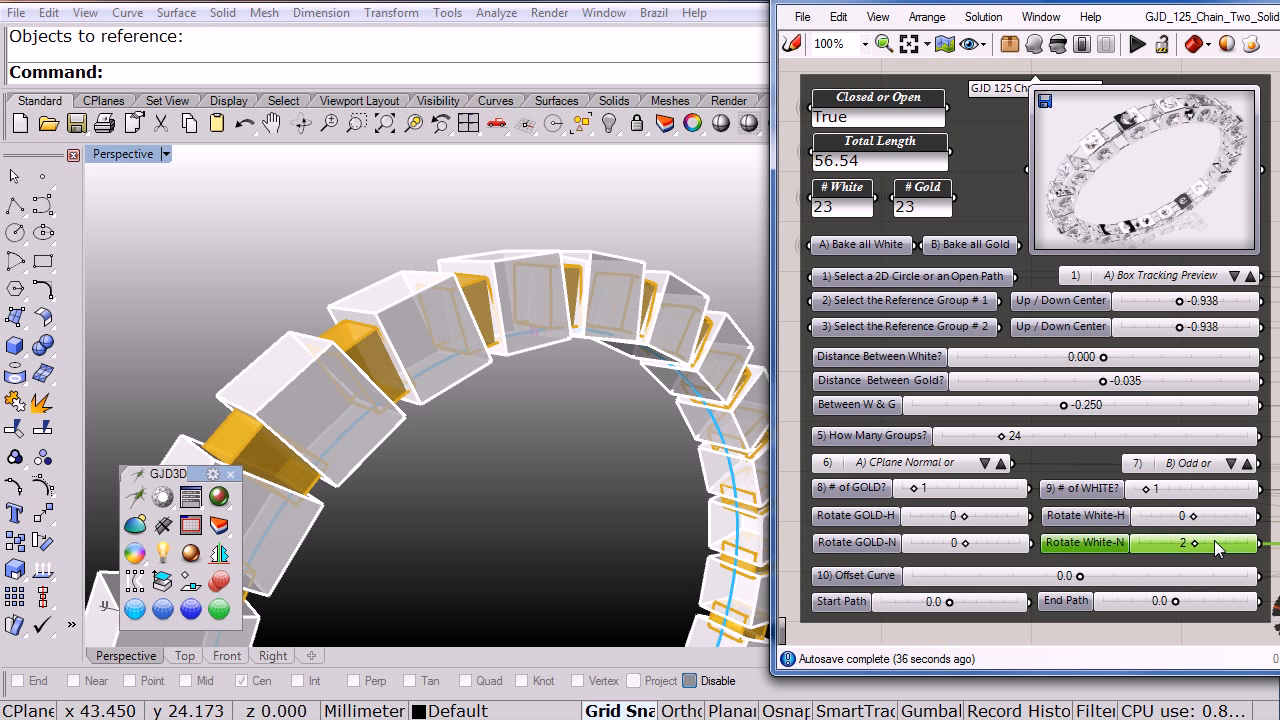
pyautogui.doubleClick(1214, 540)
pyautogui.write('0')
pyautogui.click(1229, 546)
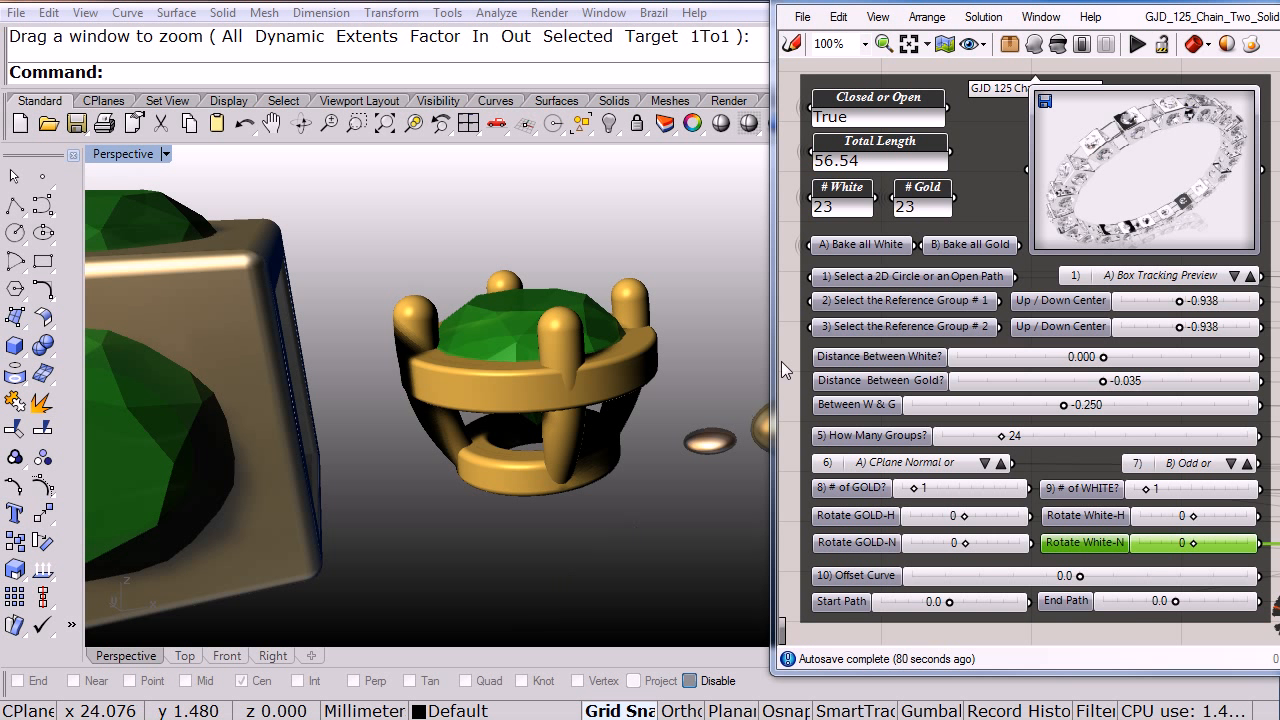
# Step: Replace the Reference Group # 1 geometry with the gold four-prong head, leaving out its green gem
pyautogui.rightClick(898, 301)
pyautogui.click(938, 649)
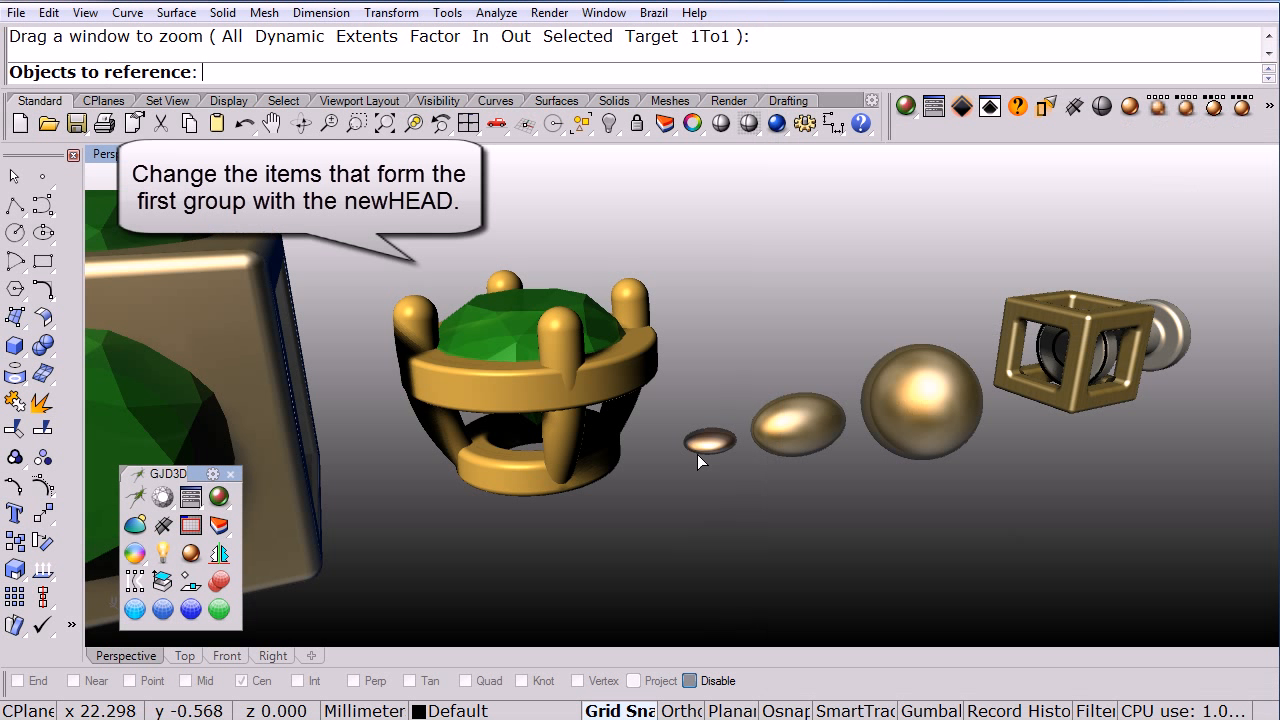
pyautogui.click(611, 386)
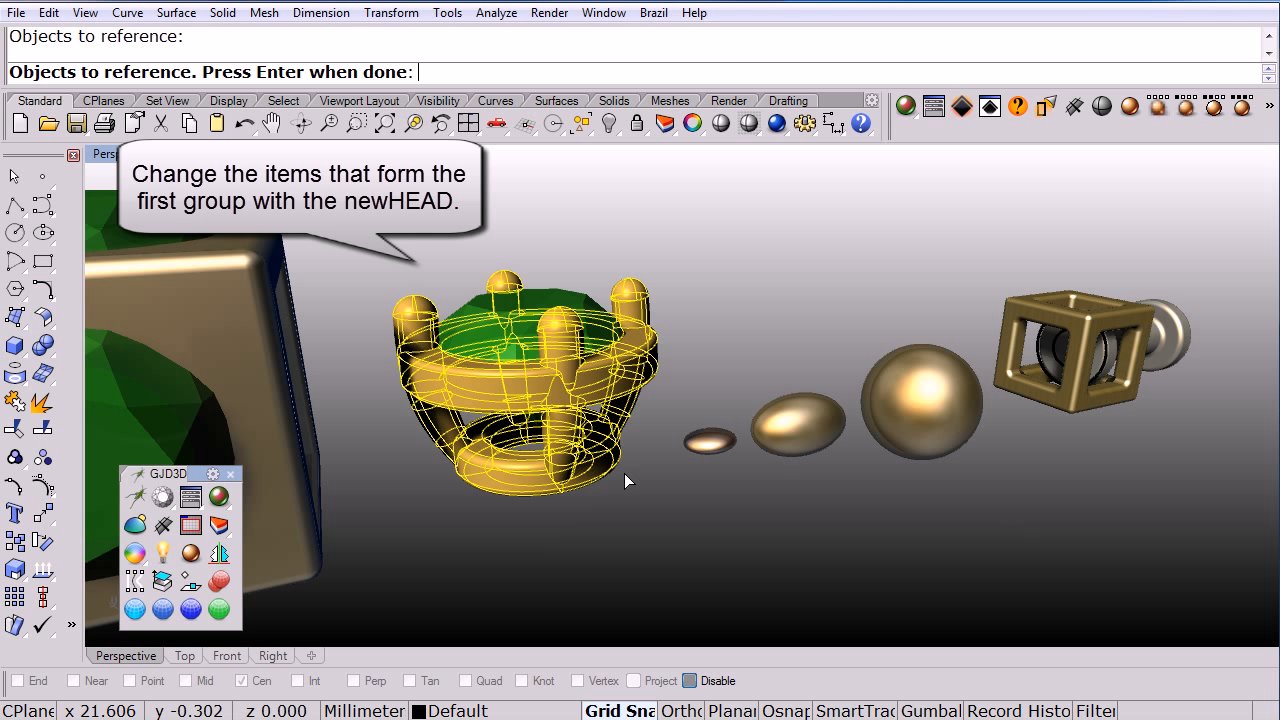
pyautogui.press('Return')
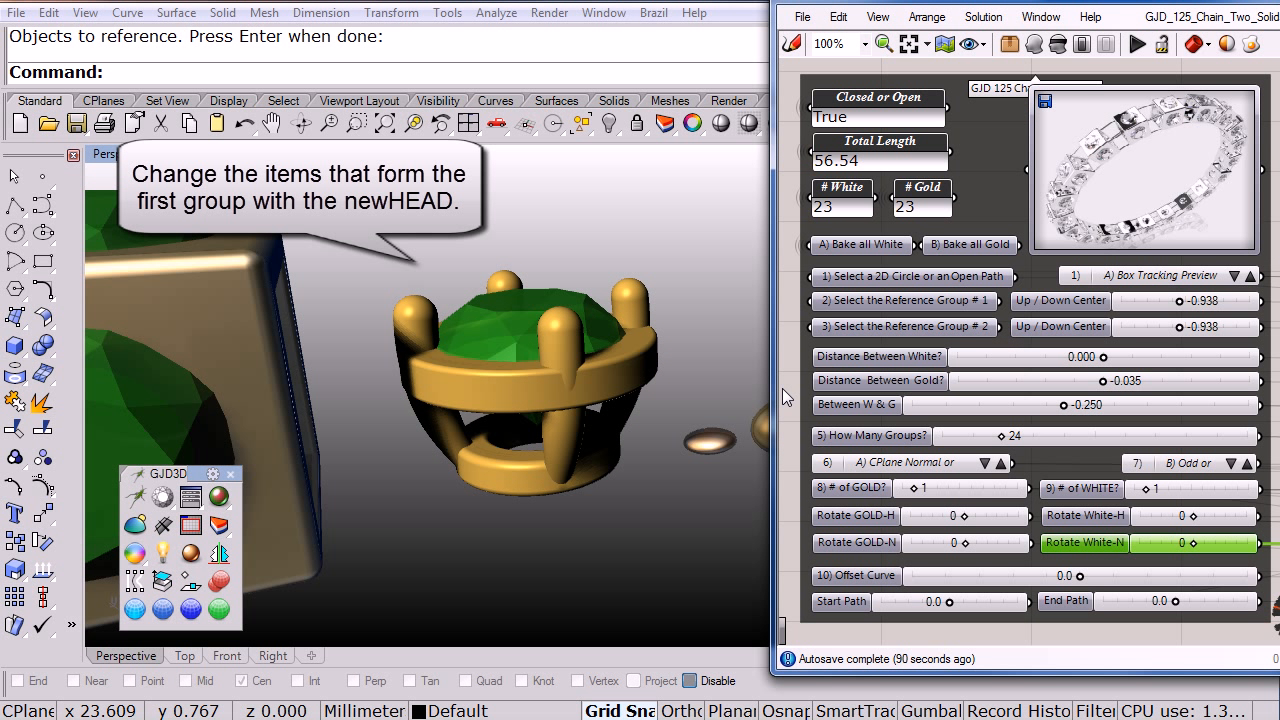
# Step: Set the same gold four-prong head as the single geometry of Reference Group # 2
pyautogui.rightClick(881, 333)
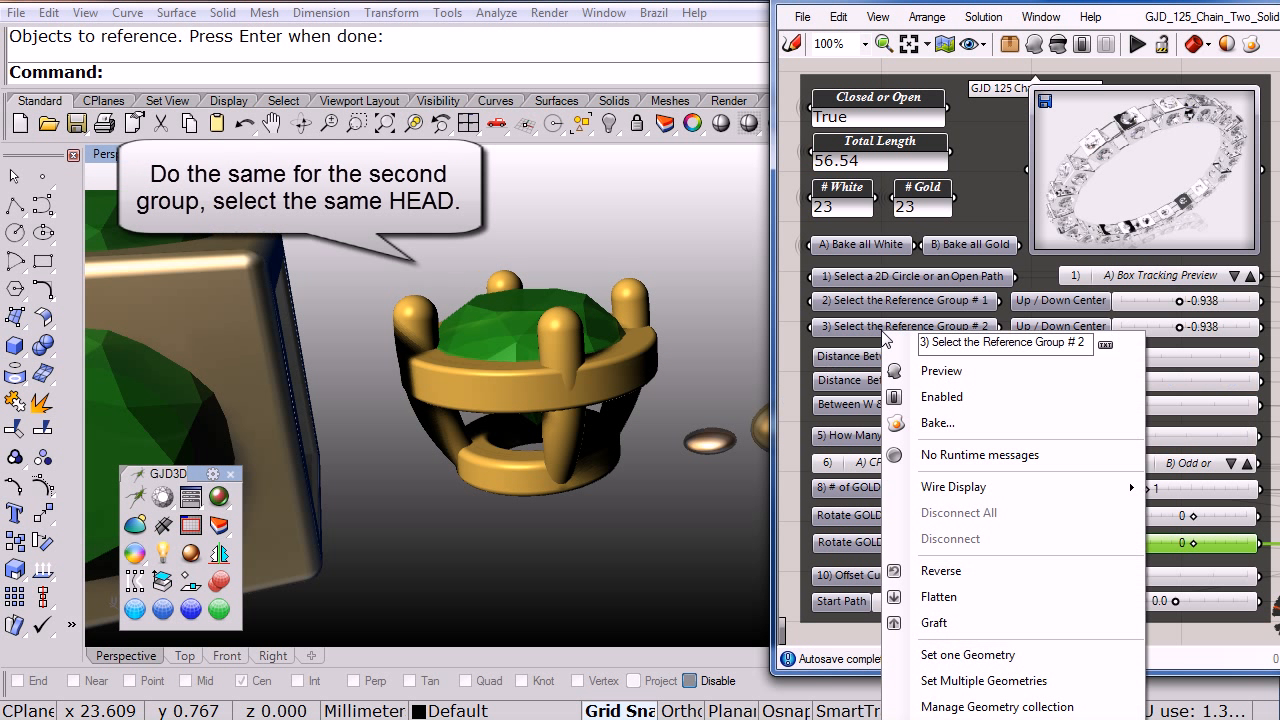
pyautogui.click(955, 656)
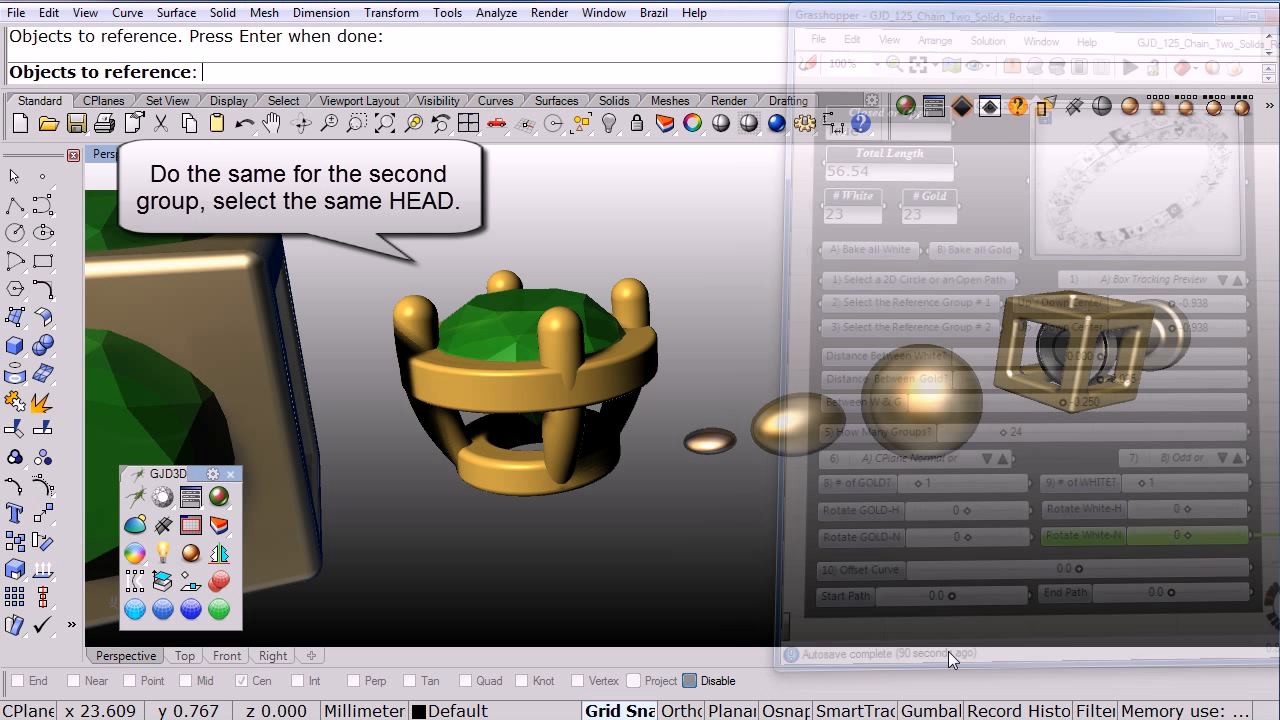
pyautogui.click(626, 364)
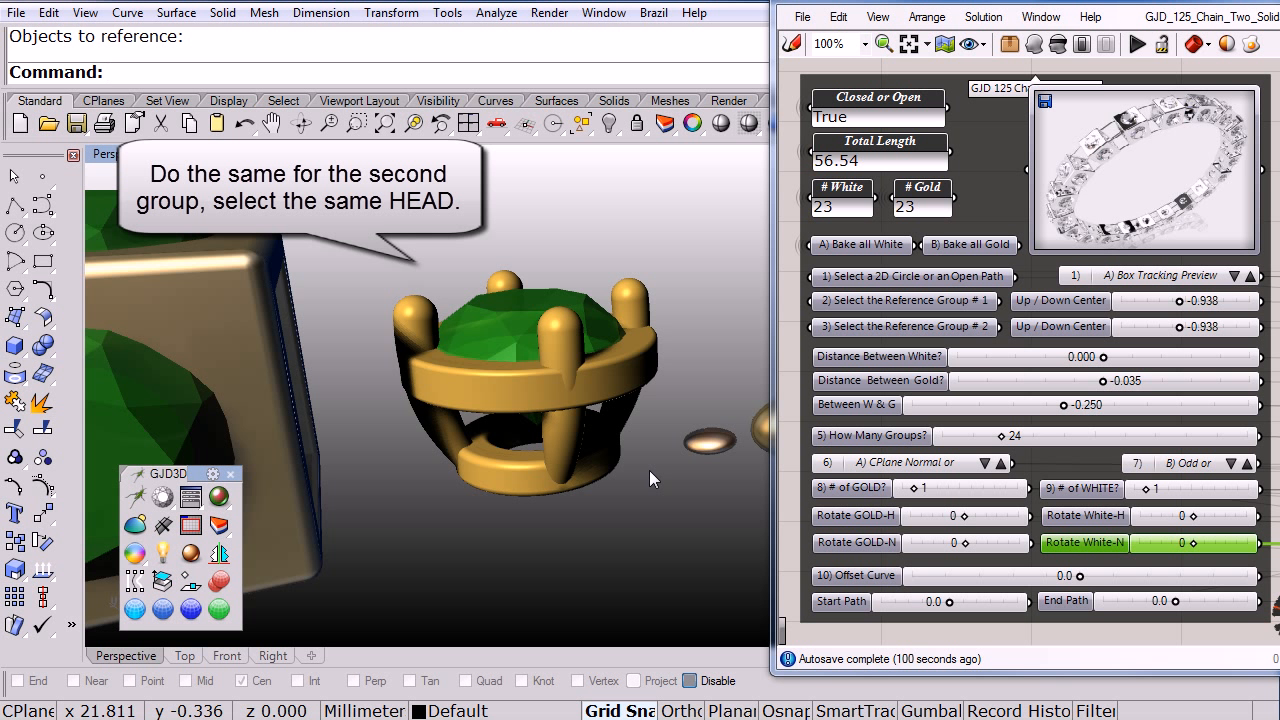
pyautogui.scroll(-10, 652, 468)
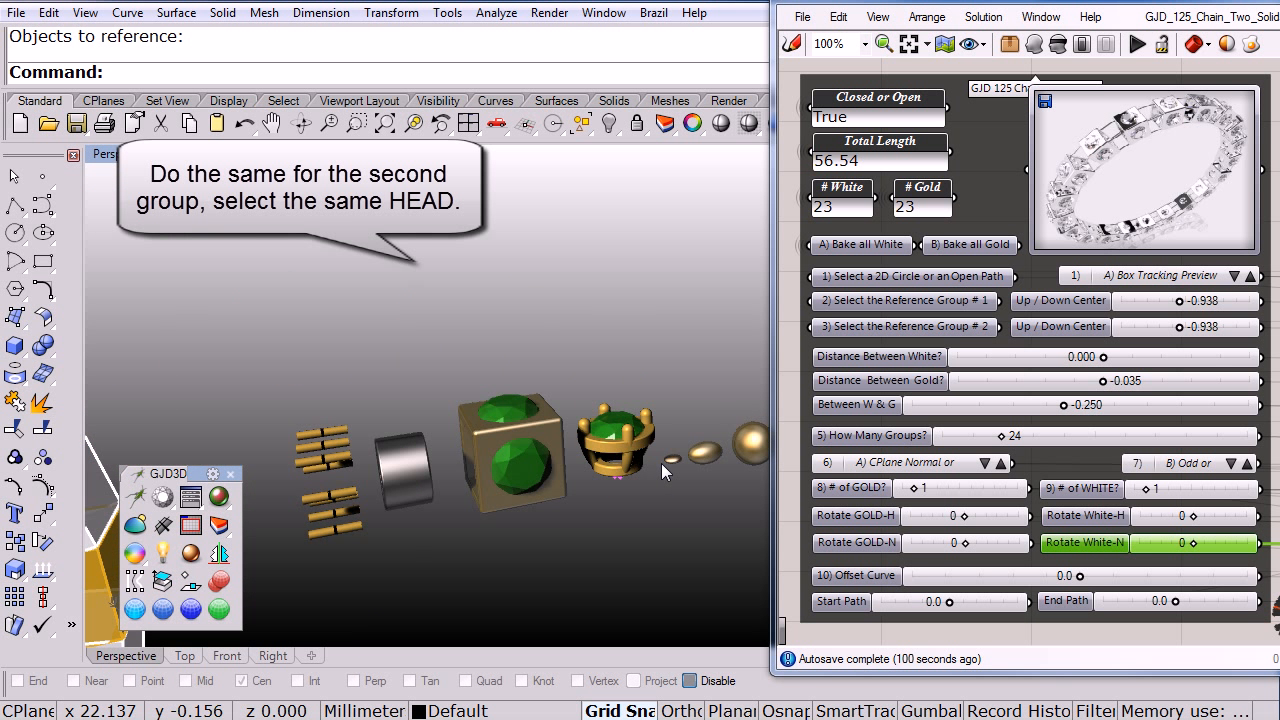
# Step: Show the ring of prong heads in Full Tracking Preview and examine how neighbouring white and gold heads meet
pyautogui.moveTo(464, 494); pyautogui.dragTo(542, 428, button='right')
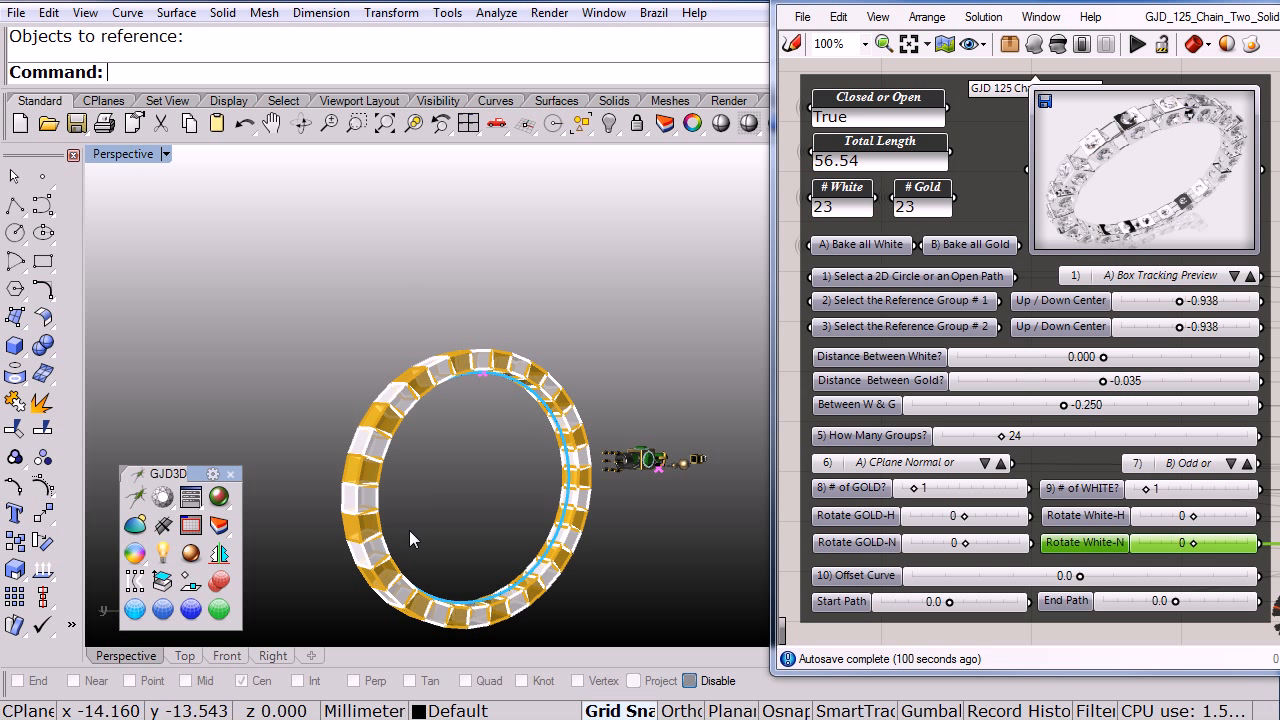
pyautogui.moveTo(409, 530); pyautogui.dragTo(449, 519, button='right')
pyautogui.scroll(5, 417, 551)
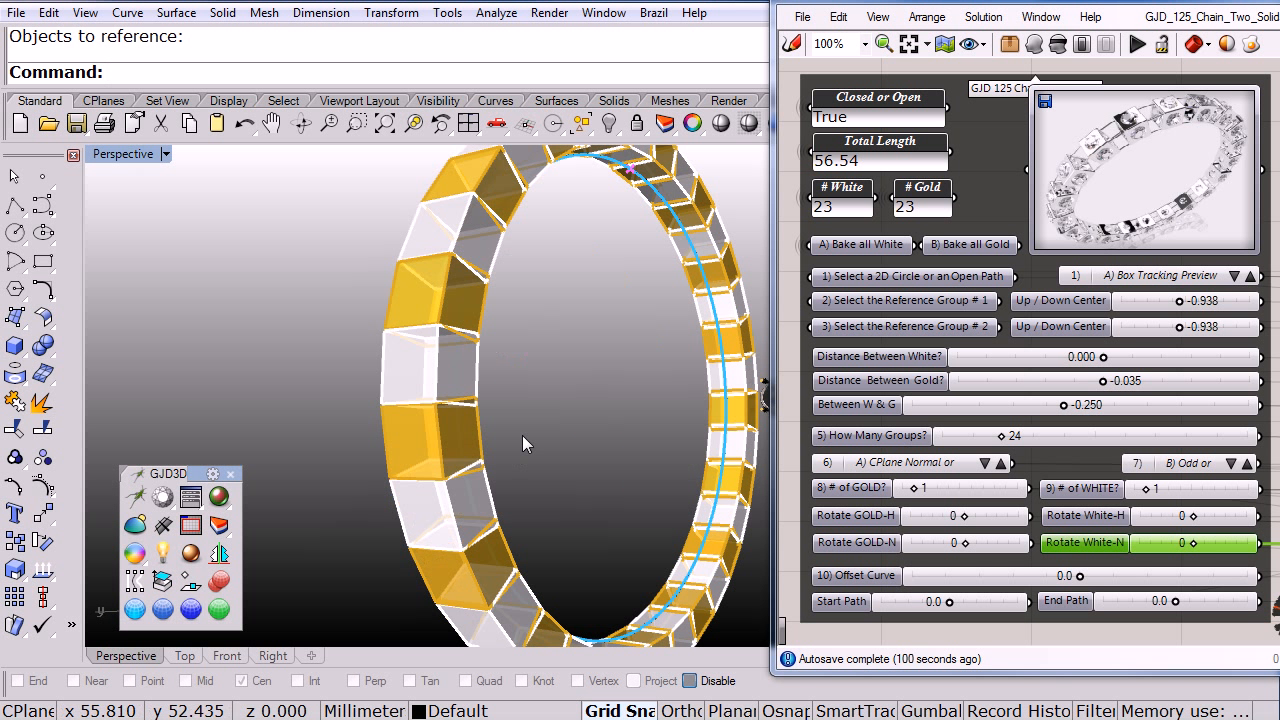
pyautogui.moveTo(522, 435); pyautogui.dragTo(517, 451, button='right')
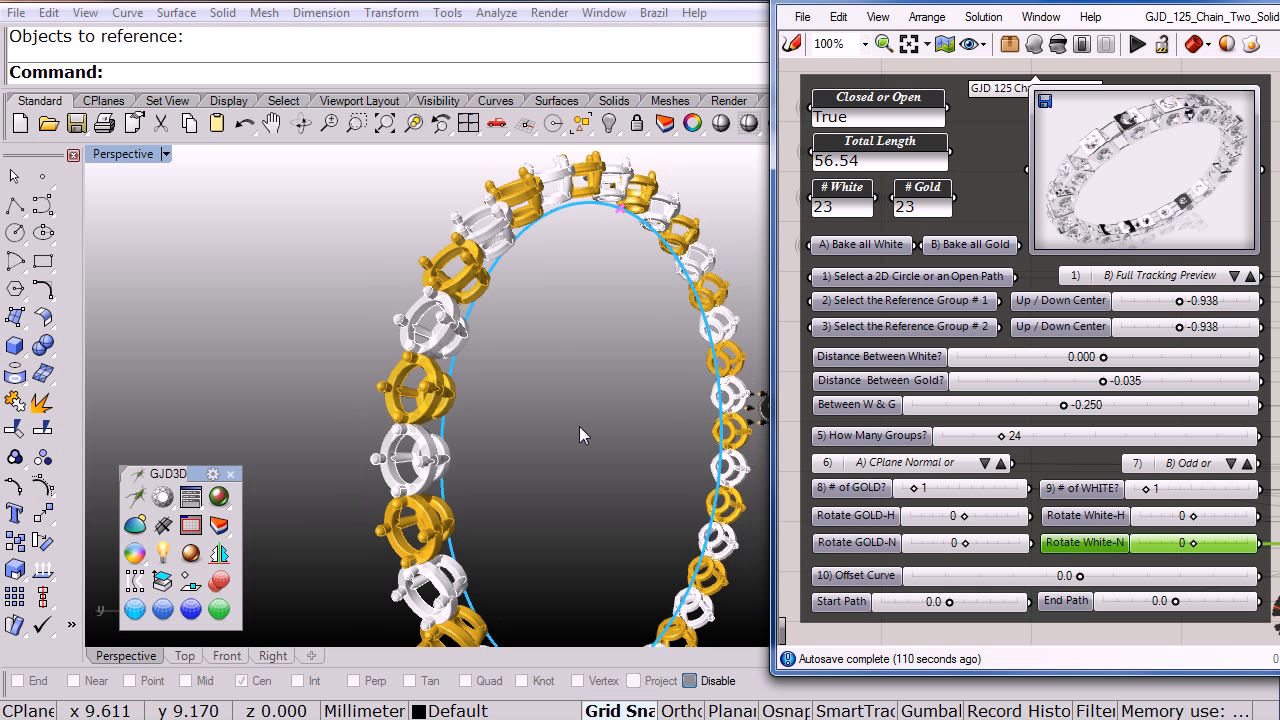
pyautogui.moveTo(532, 418); pyautogui.dragTo(572, 436, button='right')
pyautogui.scroll(3, 654, 464)
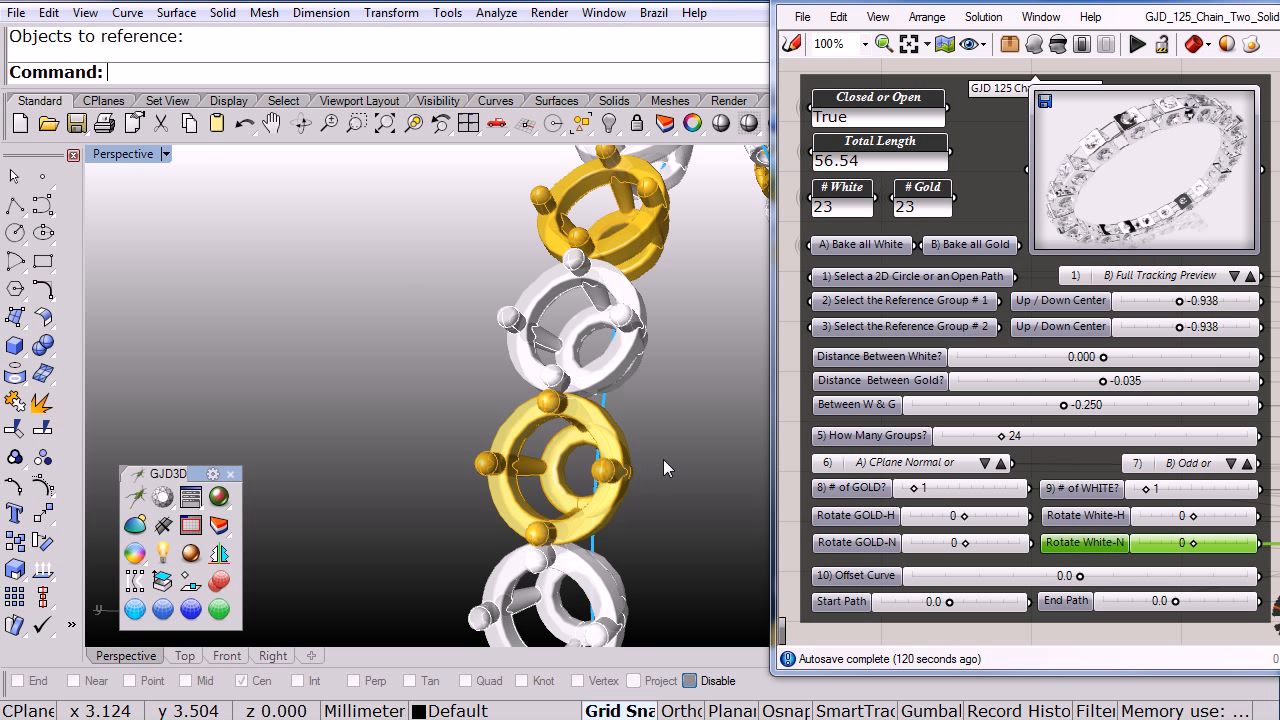
# Step: Using Box Tracking Preview, set Rotate White-H to 45 and return the display to Full Tracking Preview
pyautogui.click(1234, 276)
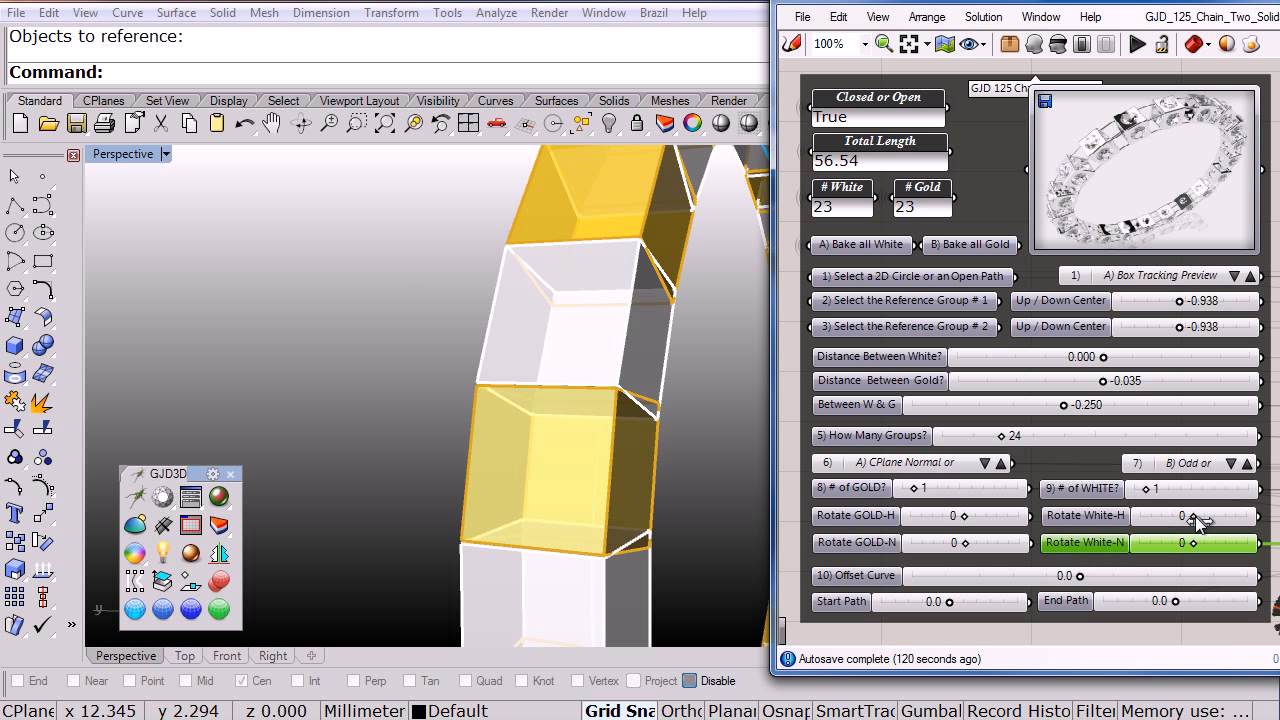
pyautogui.moveTo(1195, 516); pyautogui.dragTo(1229, 526)
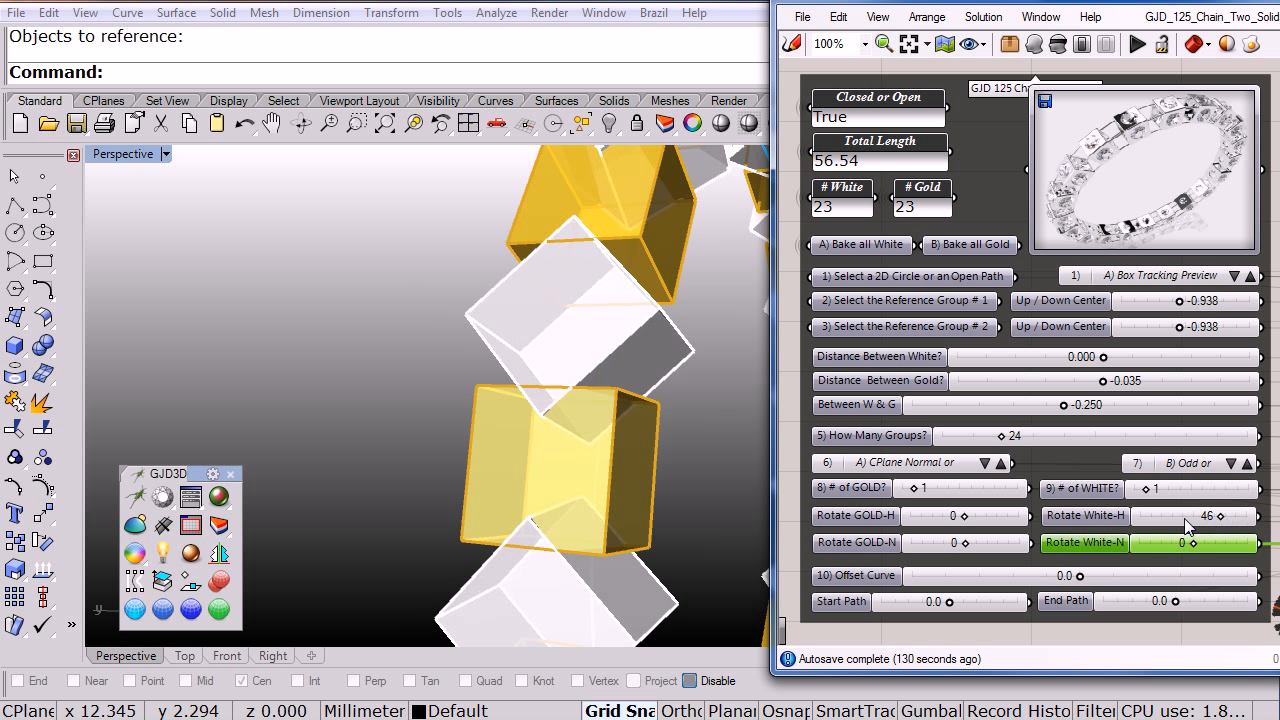
pyautogui.doubleClick(1187, 518)
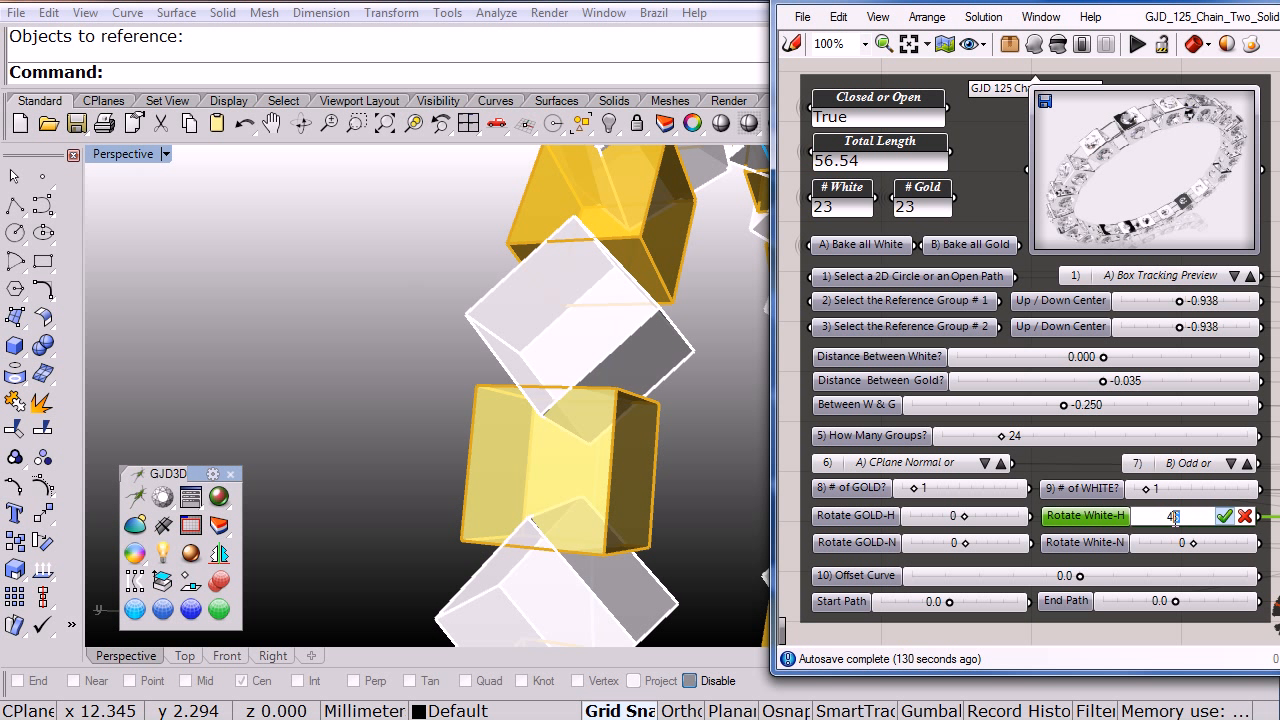
pyautogui.write('45')
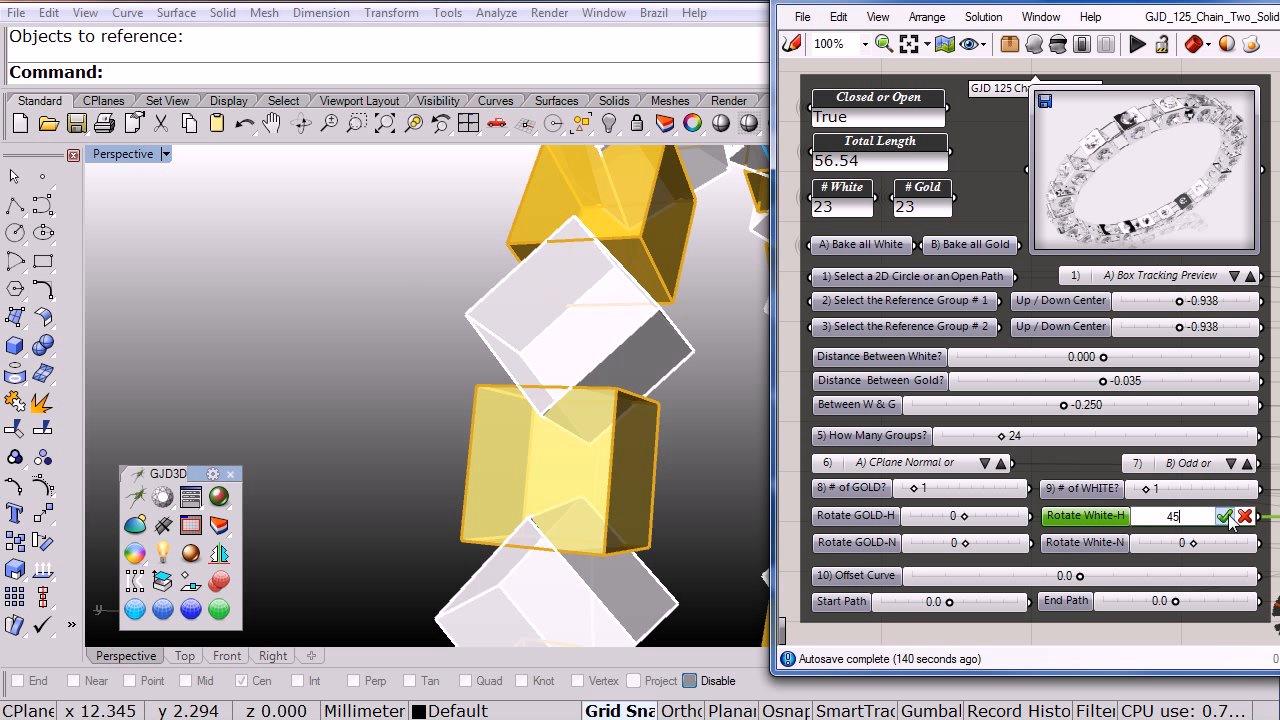
pyautogui.click(1228, 517)
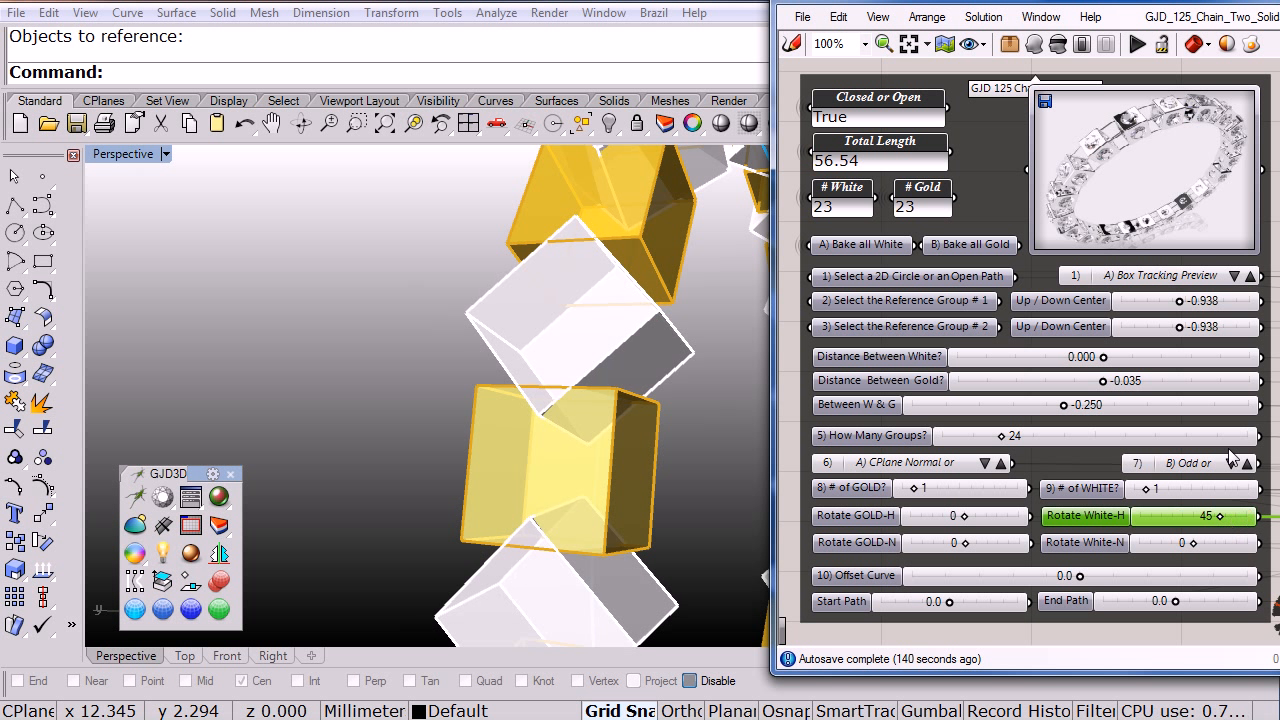
pyautogui.click(1234, 276)
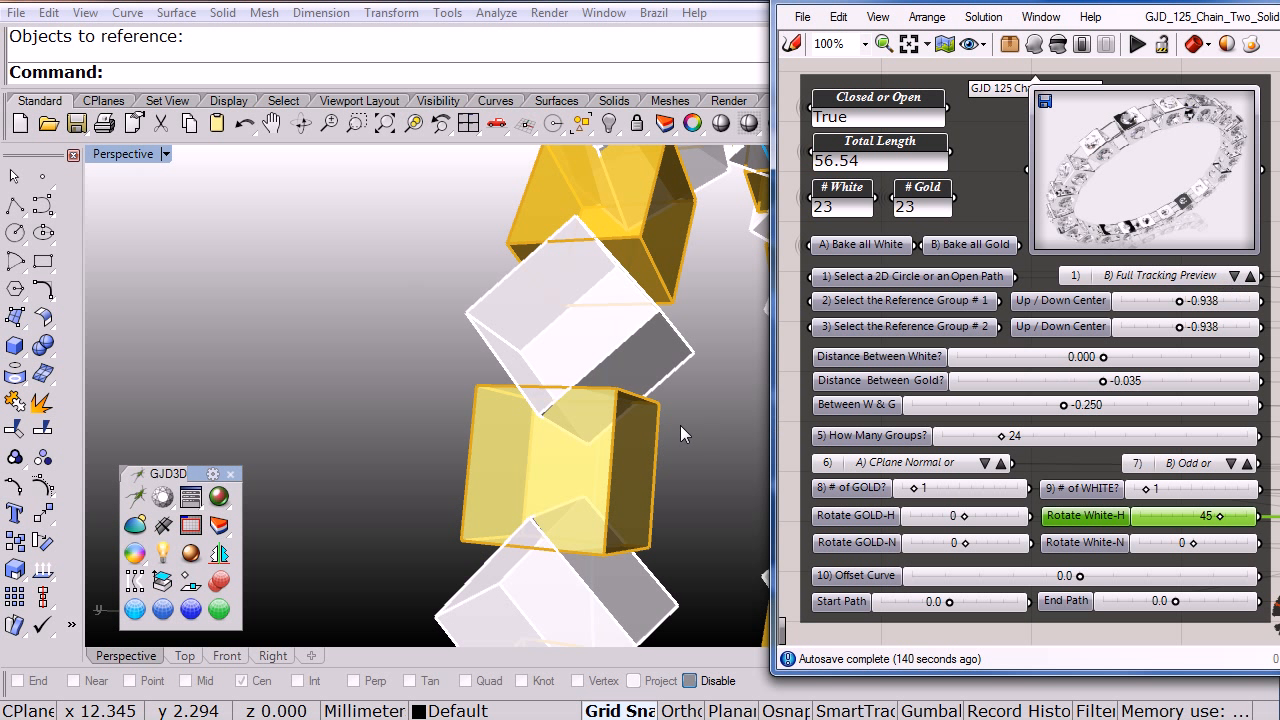